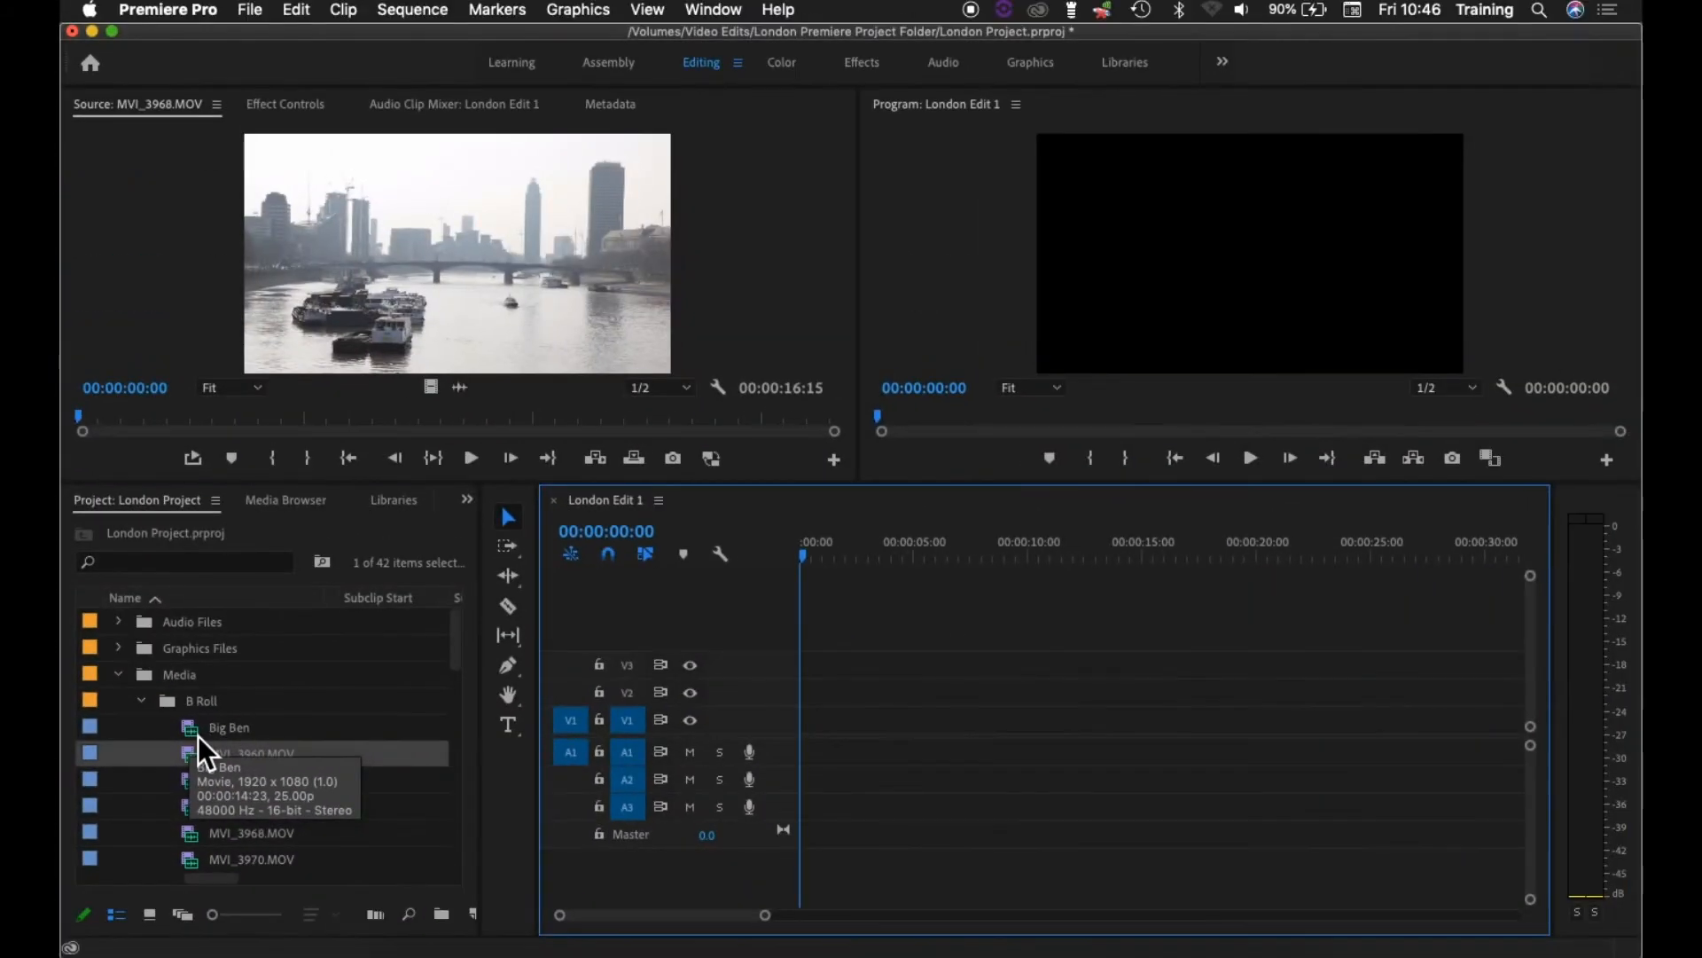
Step: Open the Big Ben clip from the B Roll bin in the Source Monitor and enlarge the monitor area
{"action": "left_click", "coordinate": [232, 751]}
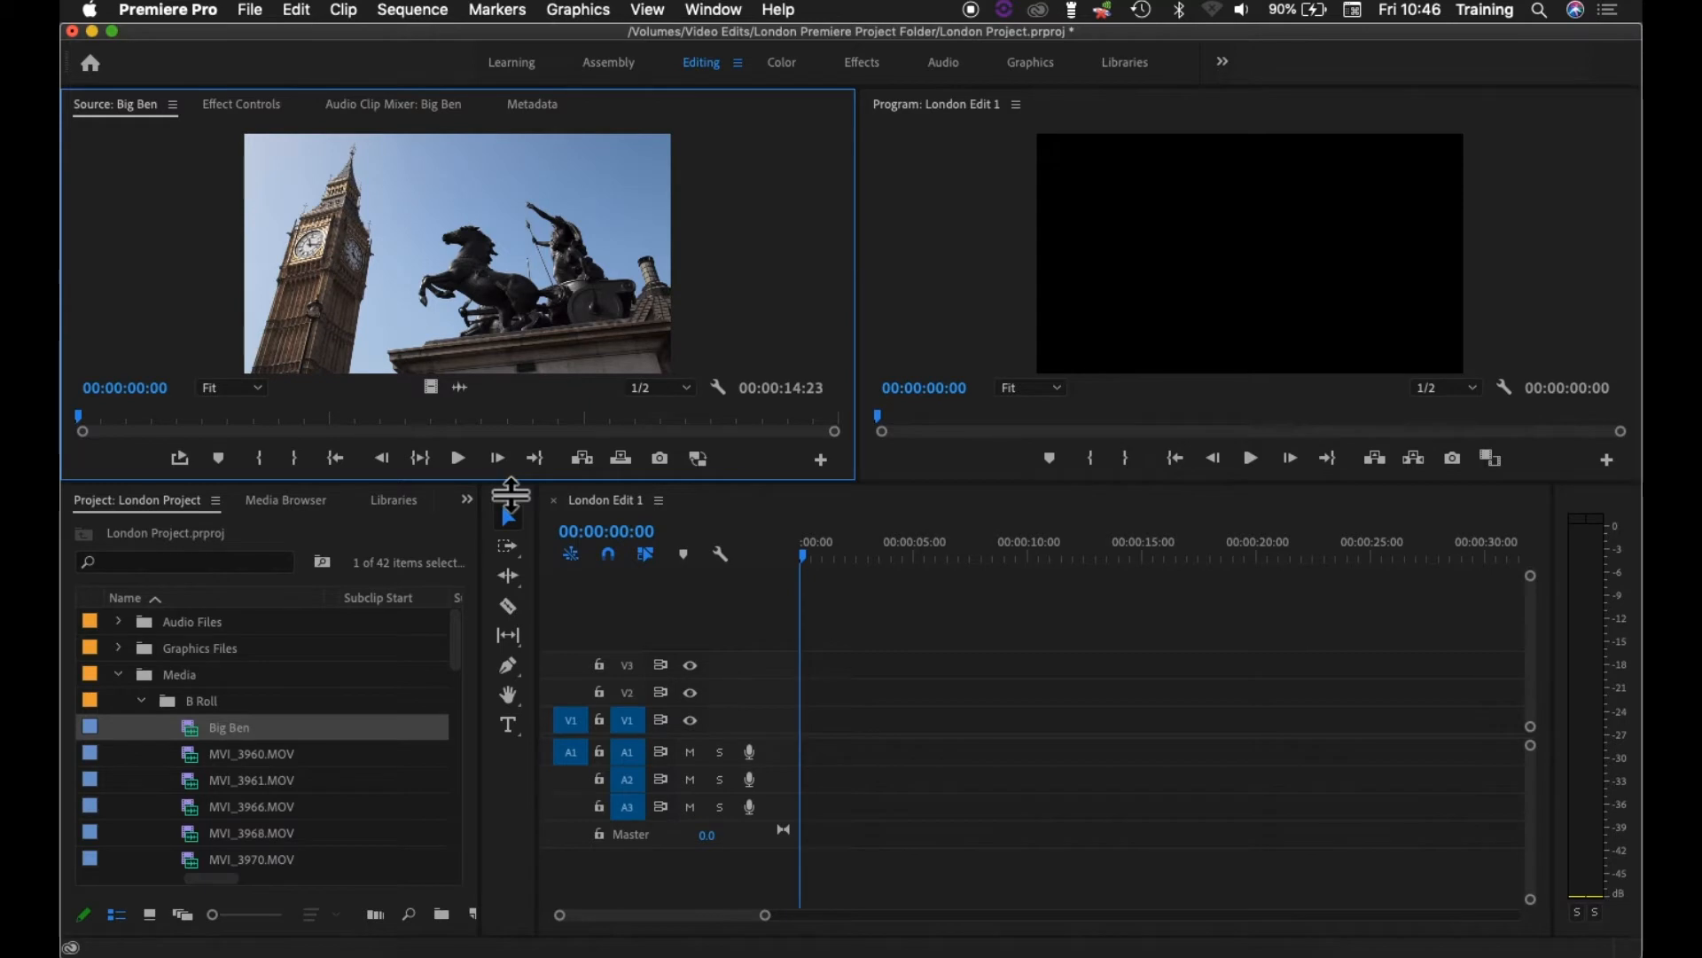
{"action": "left_click_drag", "start_coordinate": [512, 493], "coordinate": [493, 570]}
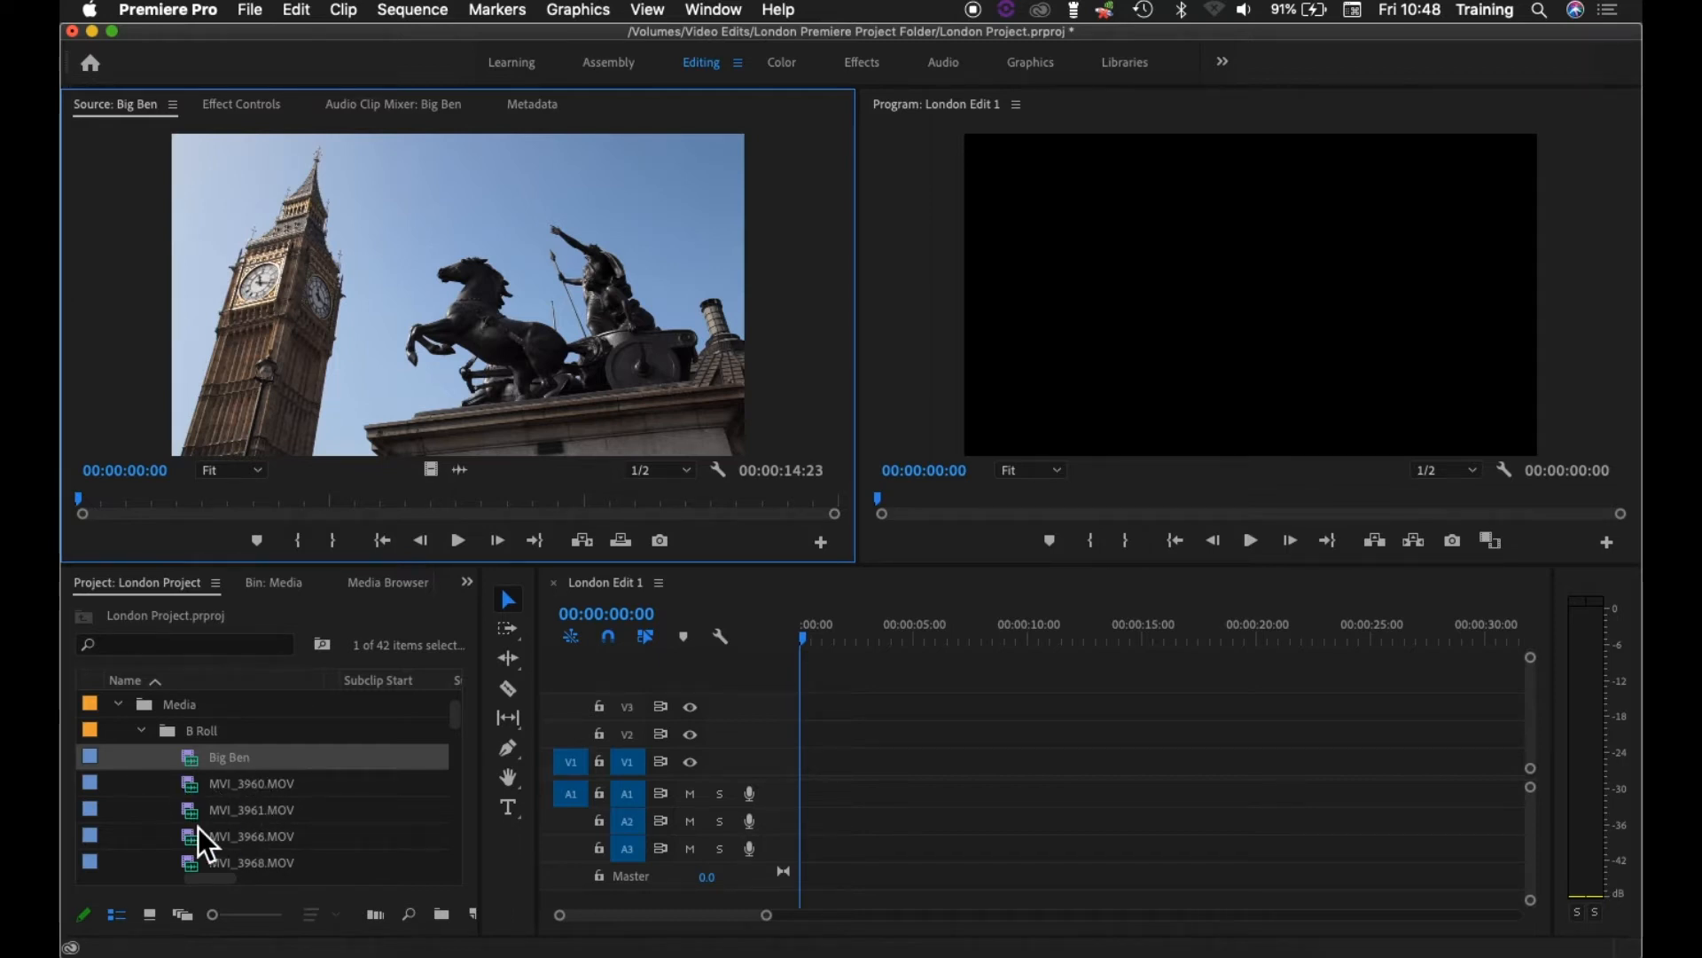
{"action": "scroll", "coordinate": [198, 827], "scroll_direction": "down", "scroll_amount": 1}
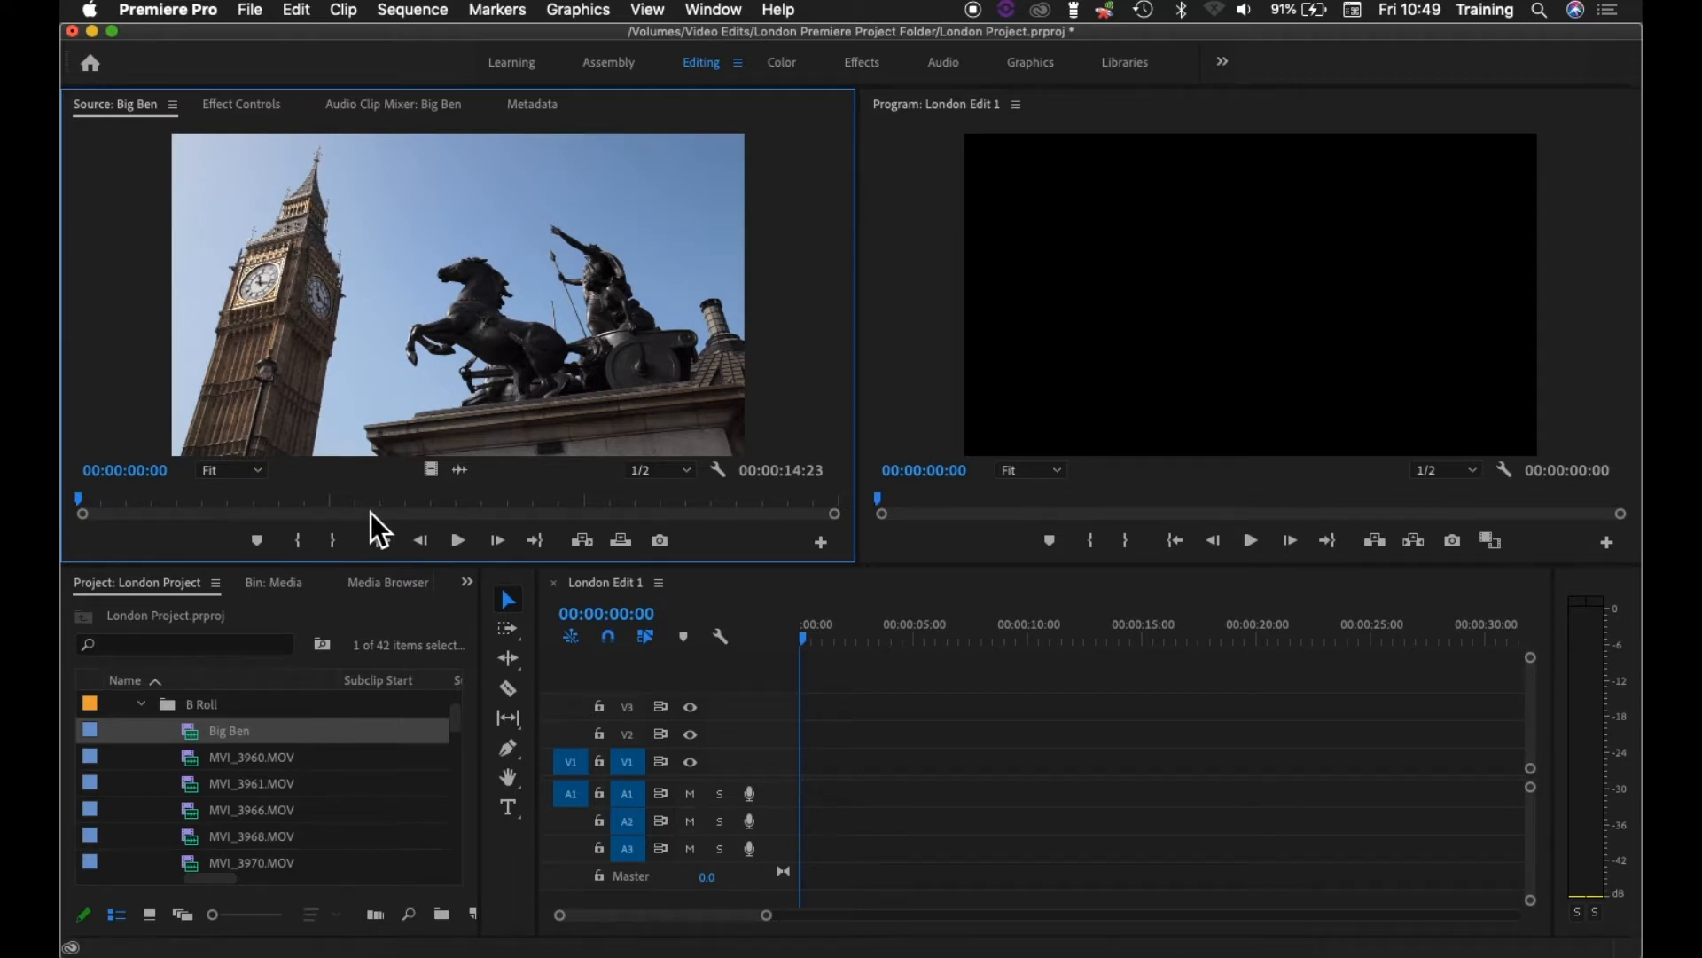
Step: Play the opening of the Big Ben source clip, stop it and lower the system volume
{"action": "left_click", "coordinate": [461, 546]}
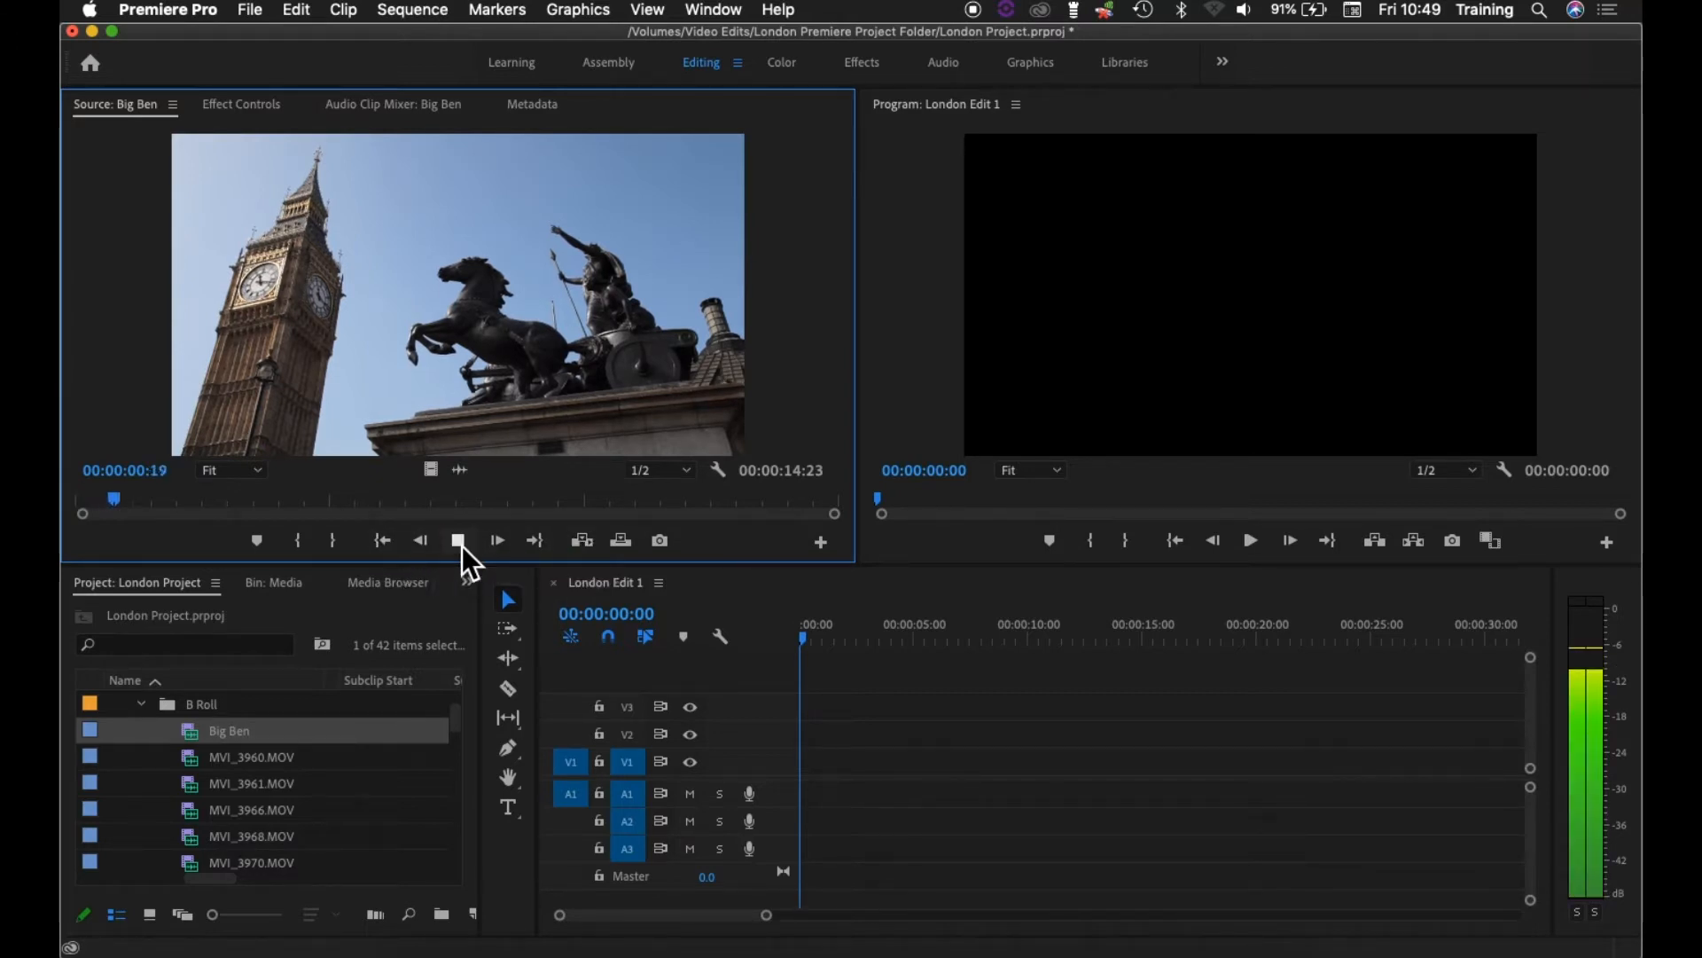
{"action": "left_click", "coordinate": [461, 545]}
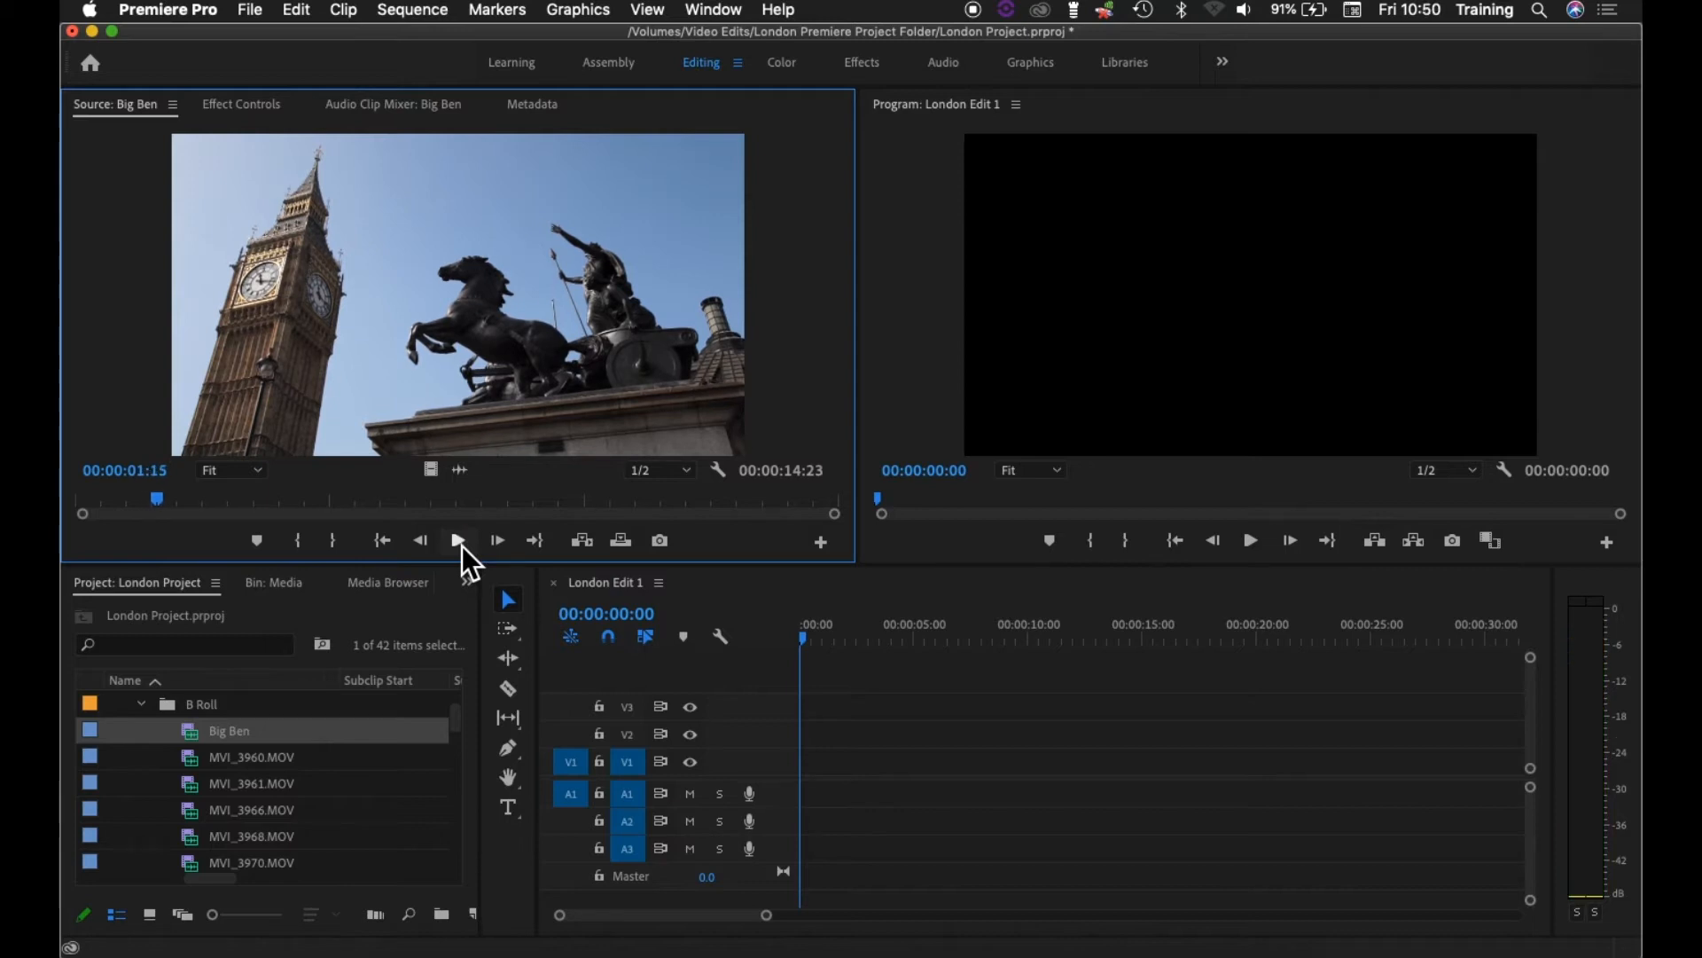
{"action": "key", "text": "XF86AudioLowerVolume"}
{"action": "key", "text": "XF86AudioLowerVolume"}
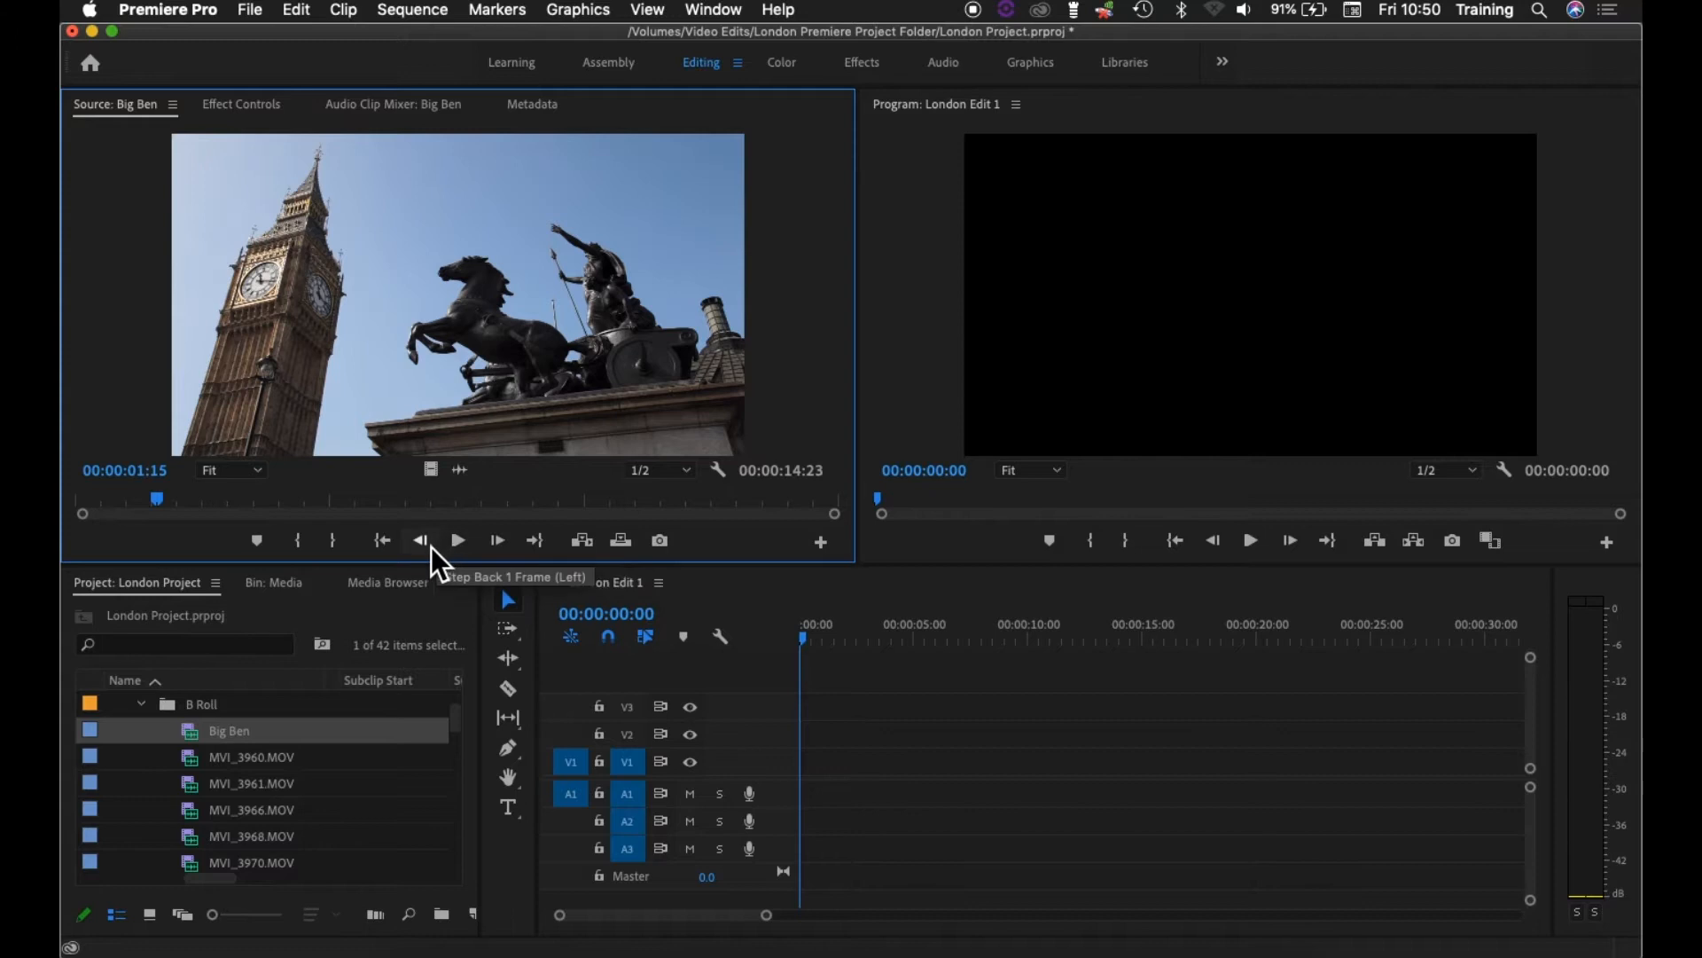
Step: Step the Big Ben source clip forward and back a few frames, one frame at a time
{"action": "left_click", "coordinate": [499, 541]}
{"action": "left_click", "coordinate": [499, 542]}
{"action": "left_click", "coordinate": [499, 541]}
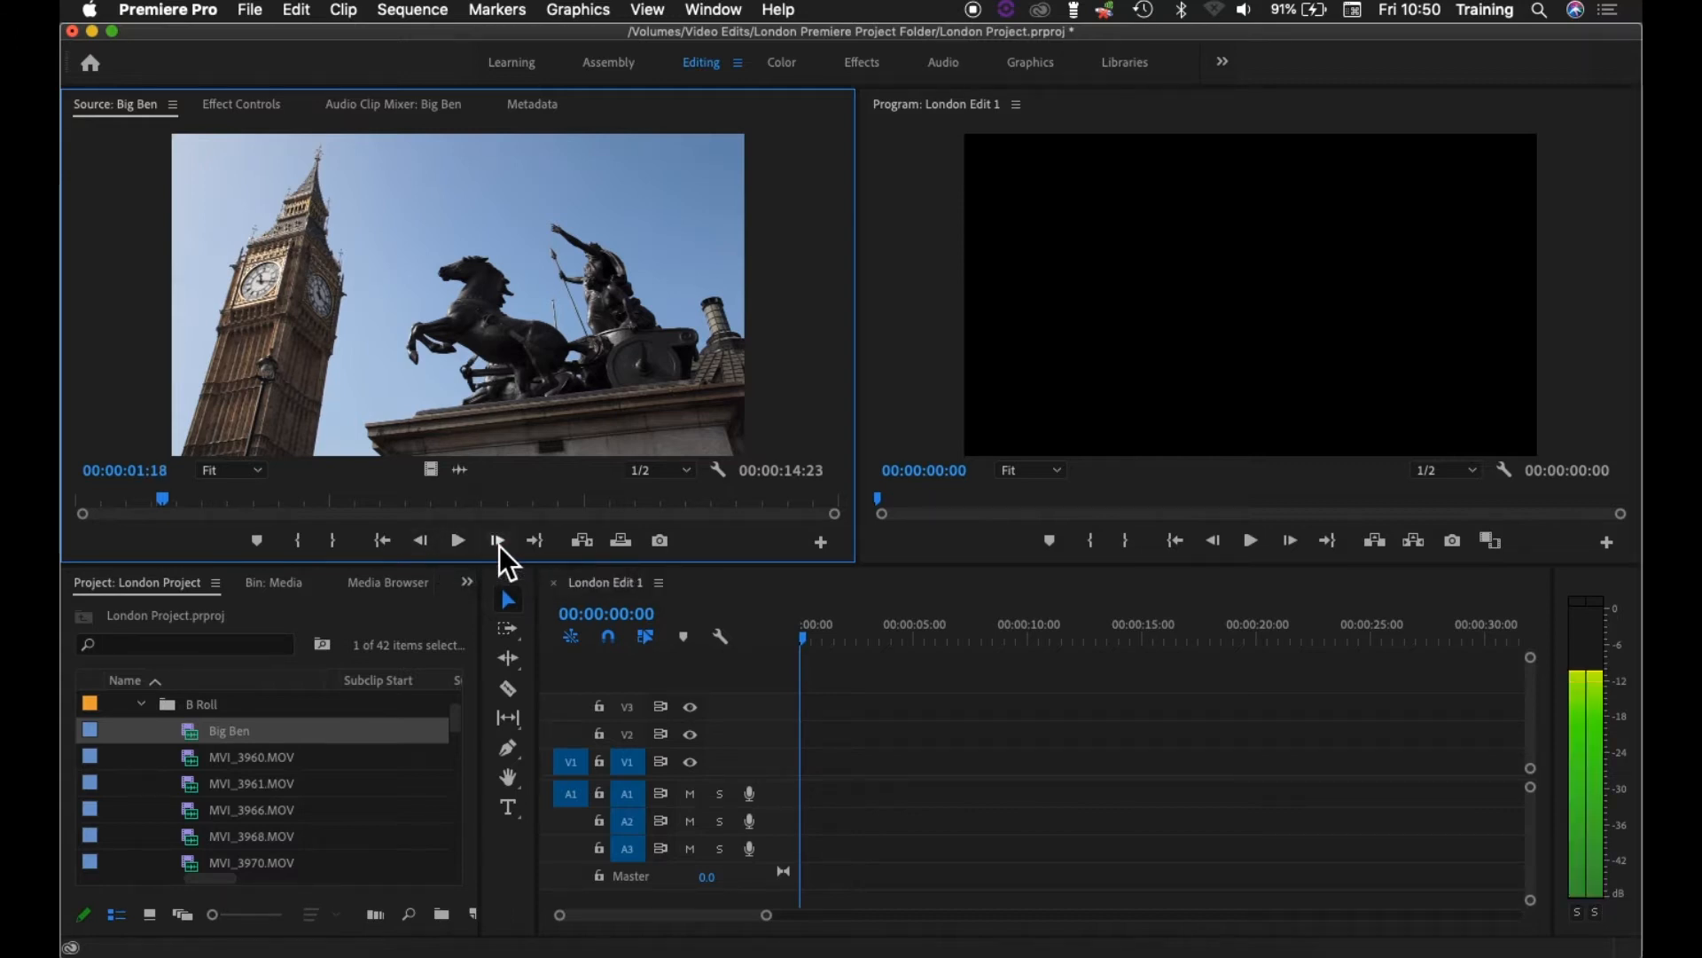
{"action": "left_click", "coordinate": [499, 544]}
{"action": "left_click", "coordinate": [499, 542]}
{"action": "left_click", "coordinate": [430, 544]}
{"action": "left_click", "coordinate": [429, 543]}
{"action": "left_click", "coordinate": [430, 542]}
{"action": "left_click", "coordinate": [429, 543]}
{"action": "left_click", "coordinate": [429, 542]}
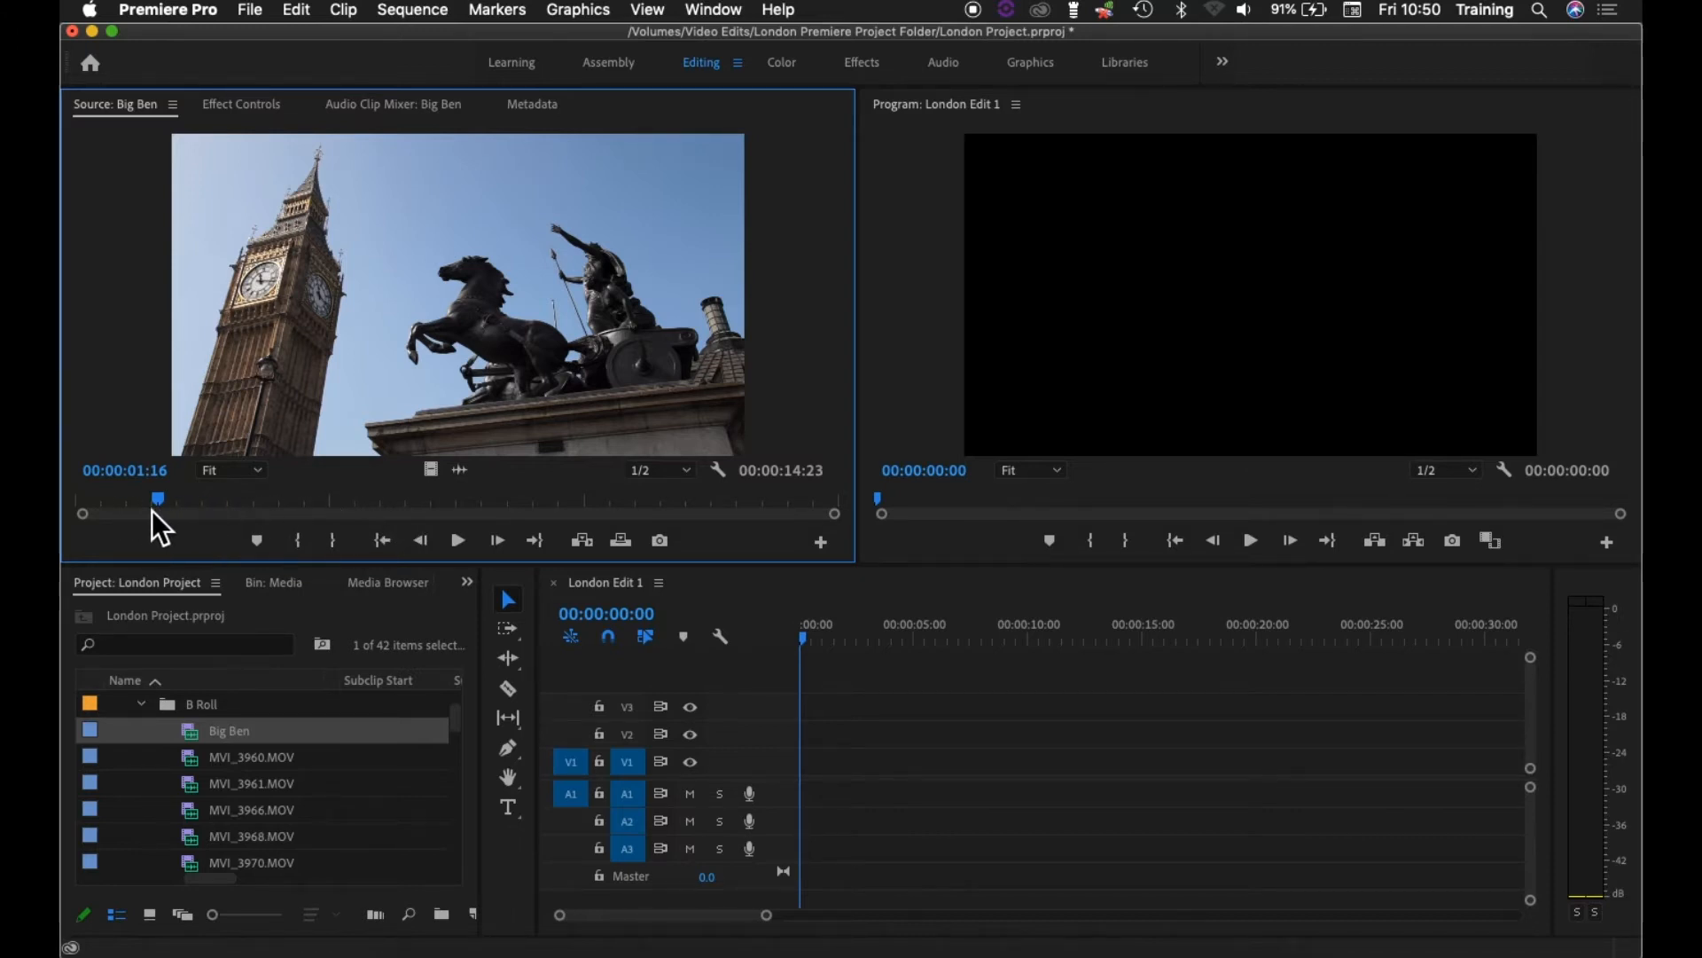
Step: Scrub to various points across the Big Ben source clip and return its playhead to 00:00:00:00
{"action": "left_click_drag", "start_coordinate": [161, 504], "coordinate": [503, 510]}
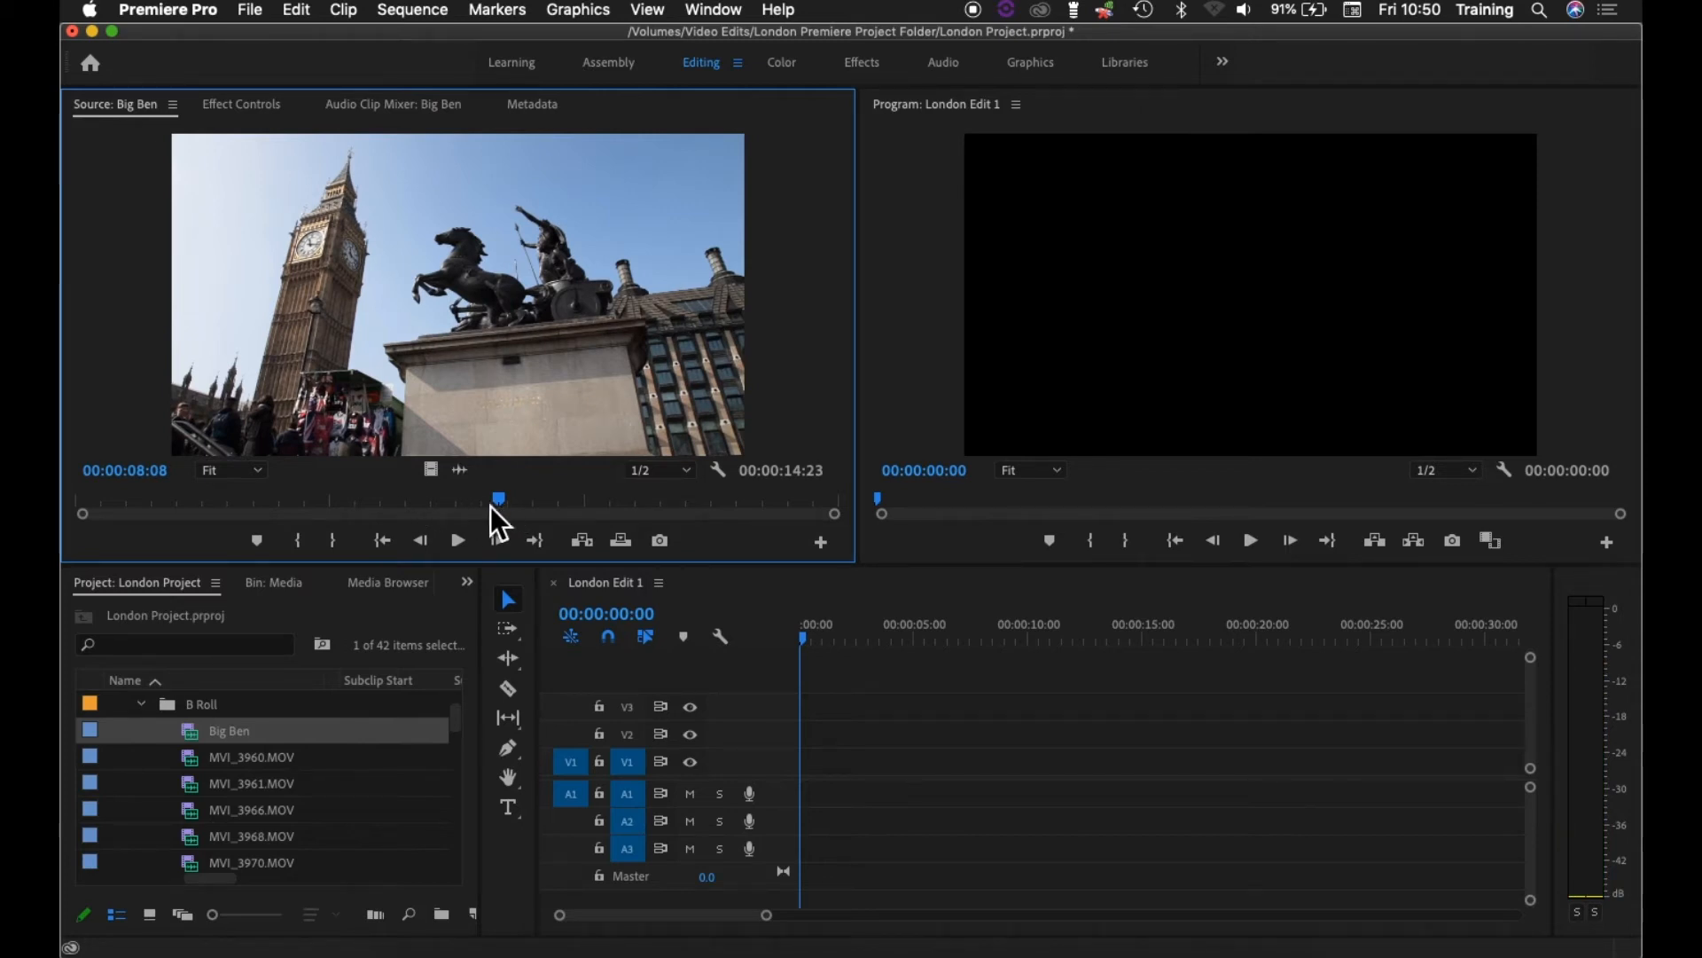
{"action": "left_click", "coordinate": [253, 503]}
{"action": "left_click_drag", "start_coordinate": [484, 507], "coordinate": [621, 501]}
{"action": "left_click", "coordinate": [368, 503]}
{"action": "left_click", "coordinate": [209, 503]}
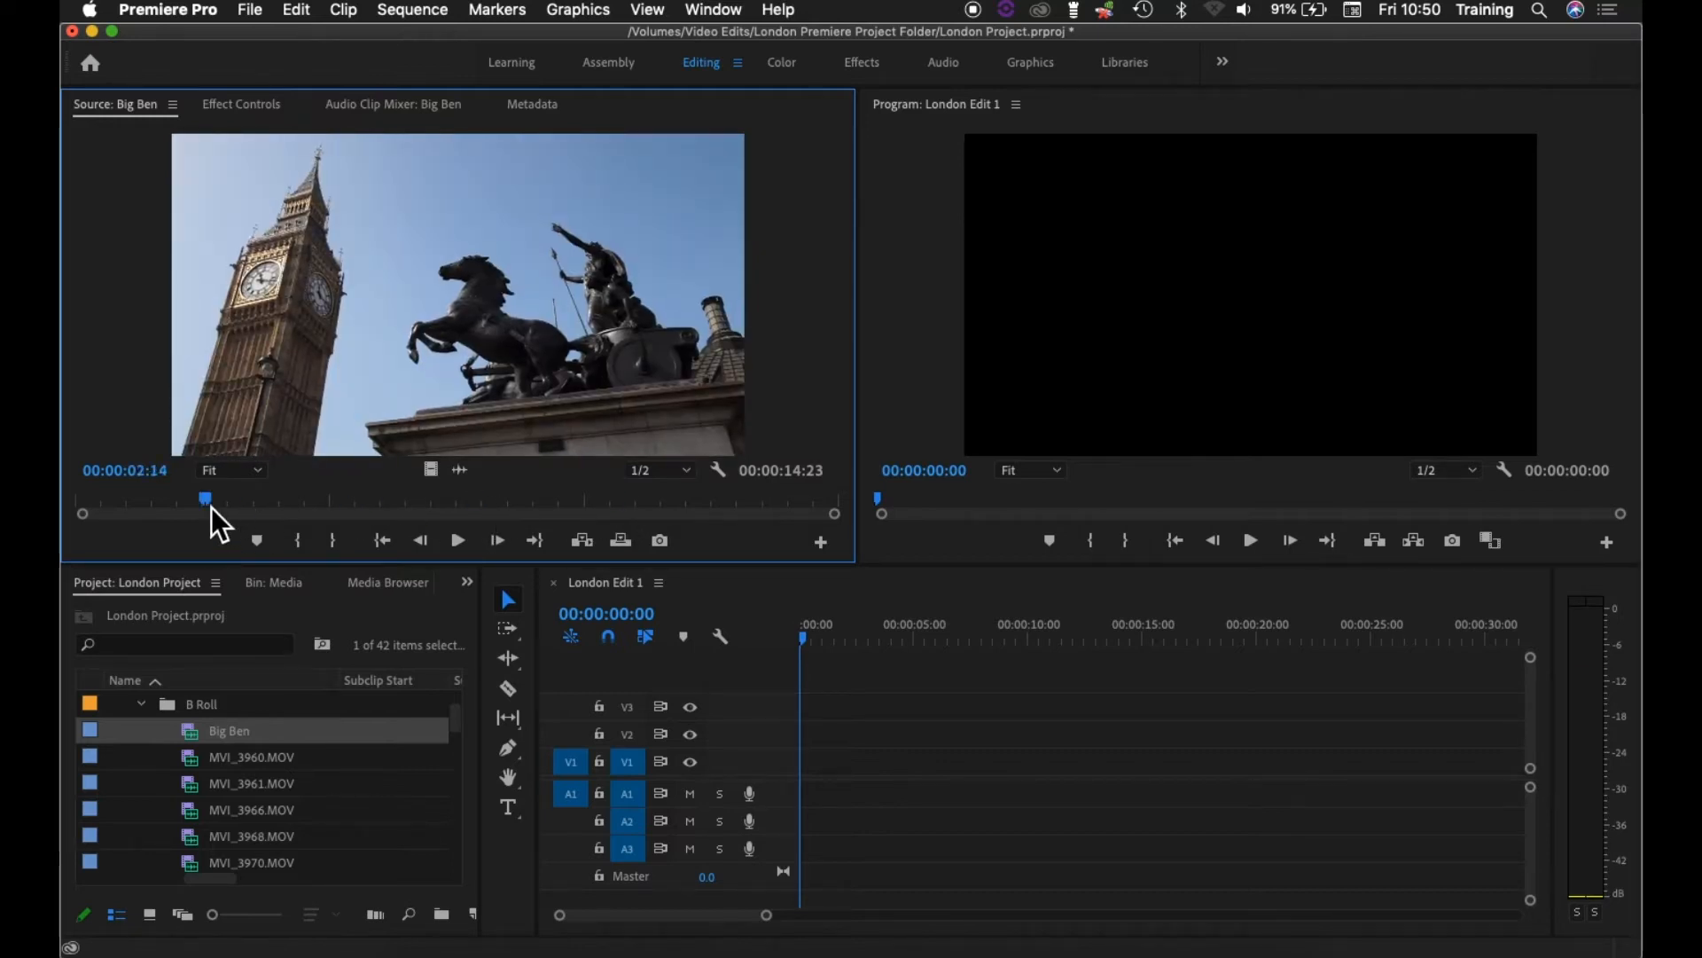
{"action": "left_click", "coordinate": [381, 501]}
{"action": "left_click", "coordinate": [696, 501]}
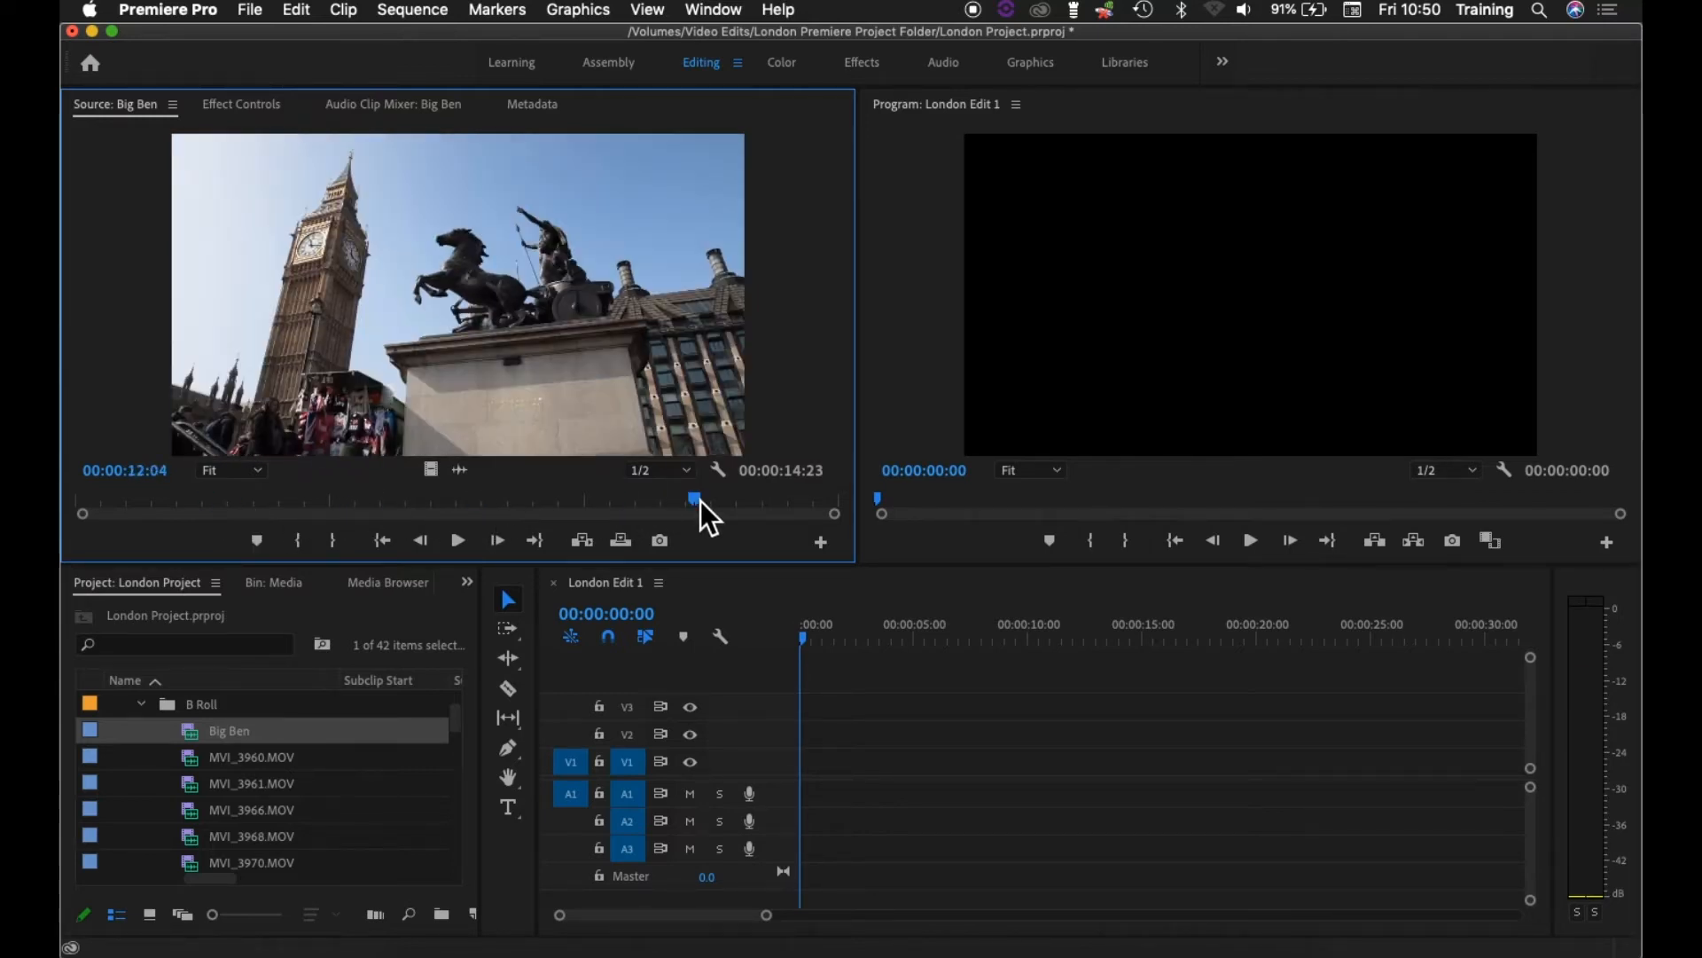
{"action": "left_click", "coordinate": [111, 502]}
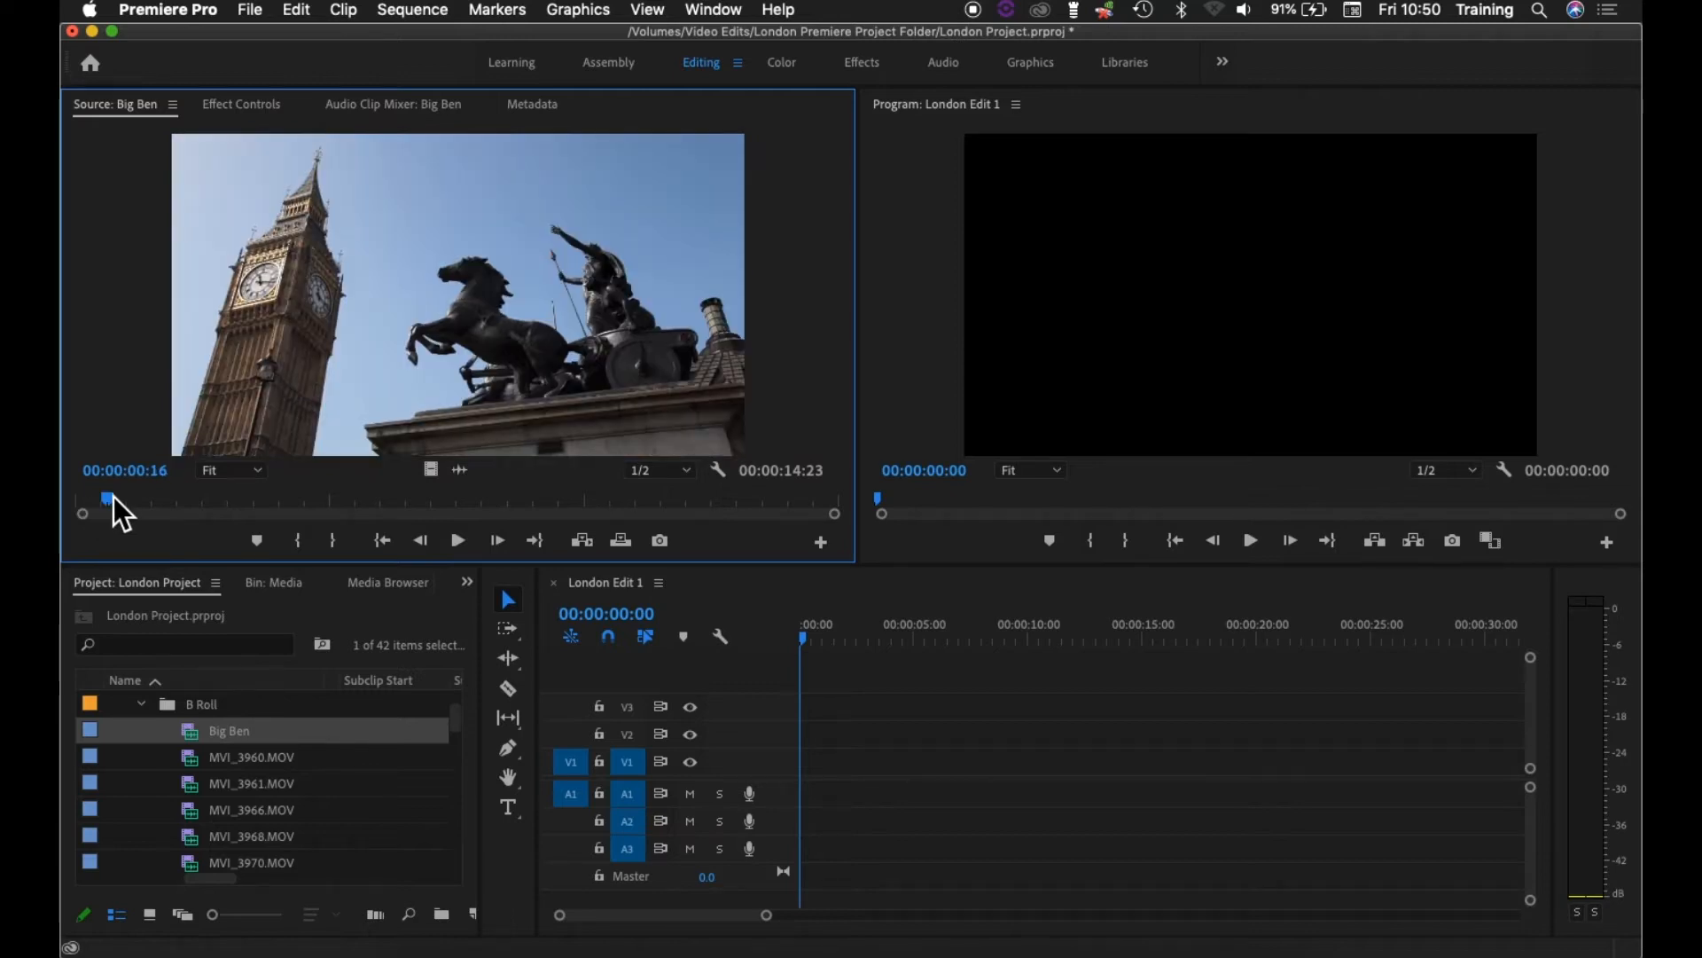
{"action": "left_click_drag", "start_coordinate": [113, 496], "coordinate": [69, 498]}
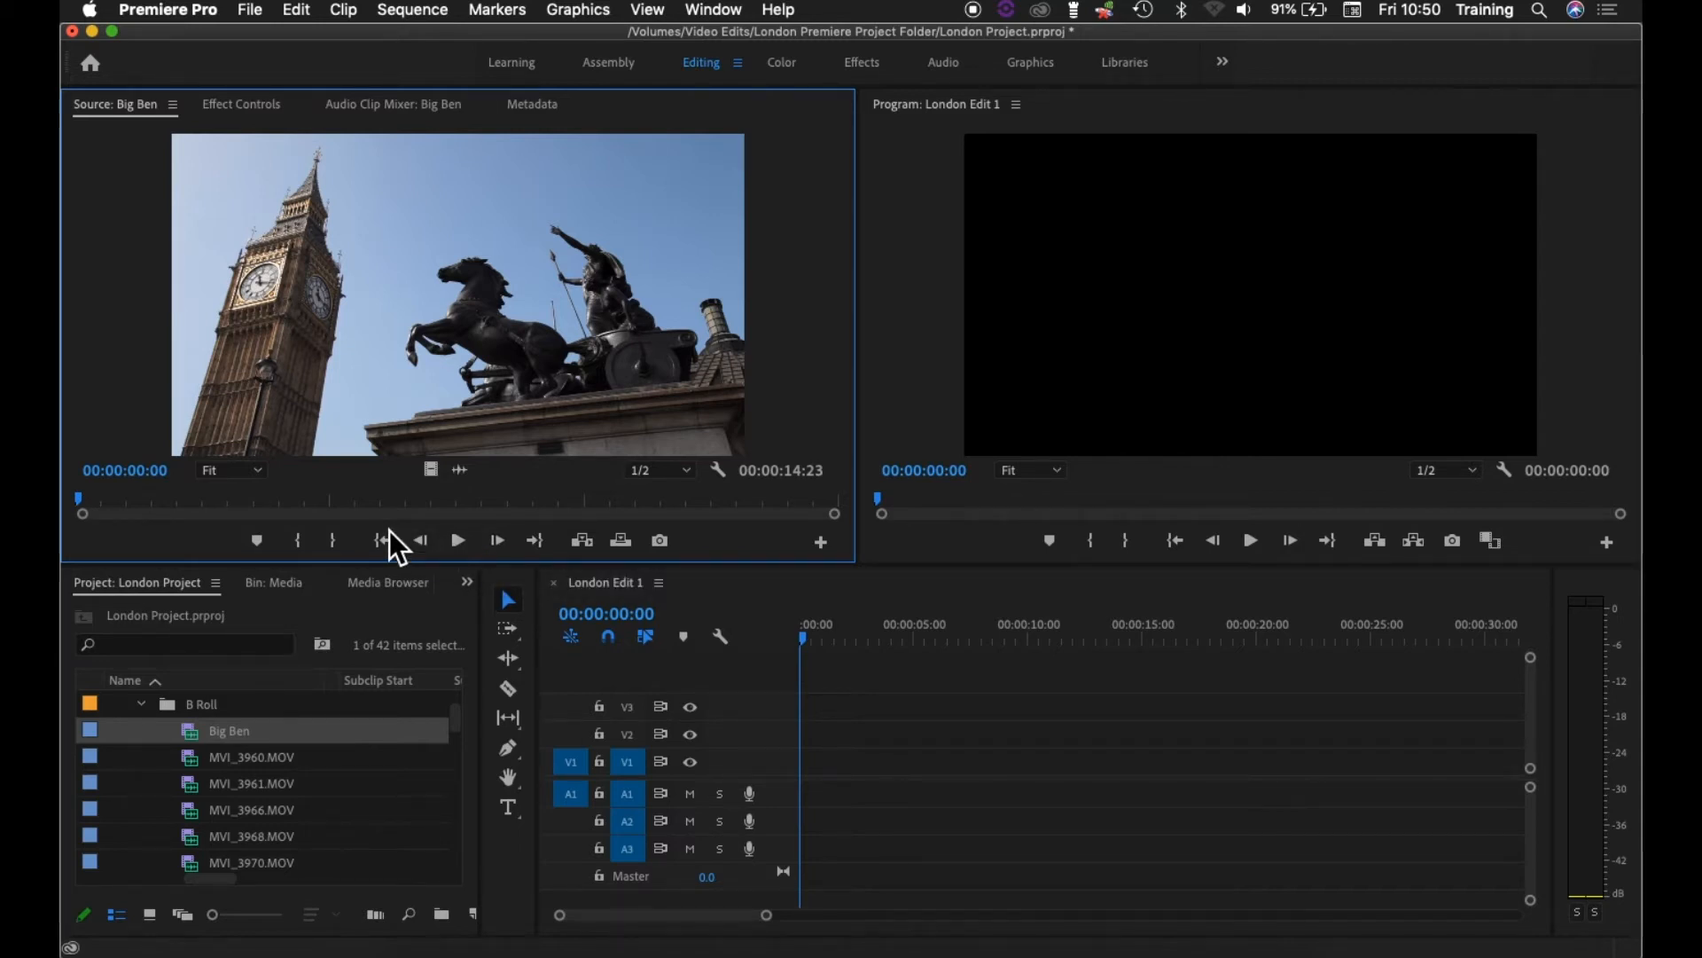
Step: Mark an In point at 00:00:06:10 and an Out point at 00:00:08:16 in the Big Ben source clip
{"action": "left_click_drag", "start_coordinate": [356, 496], "coordinate": [408, 486]}
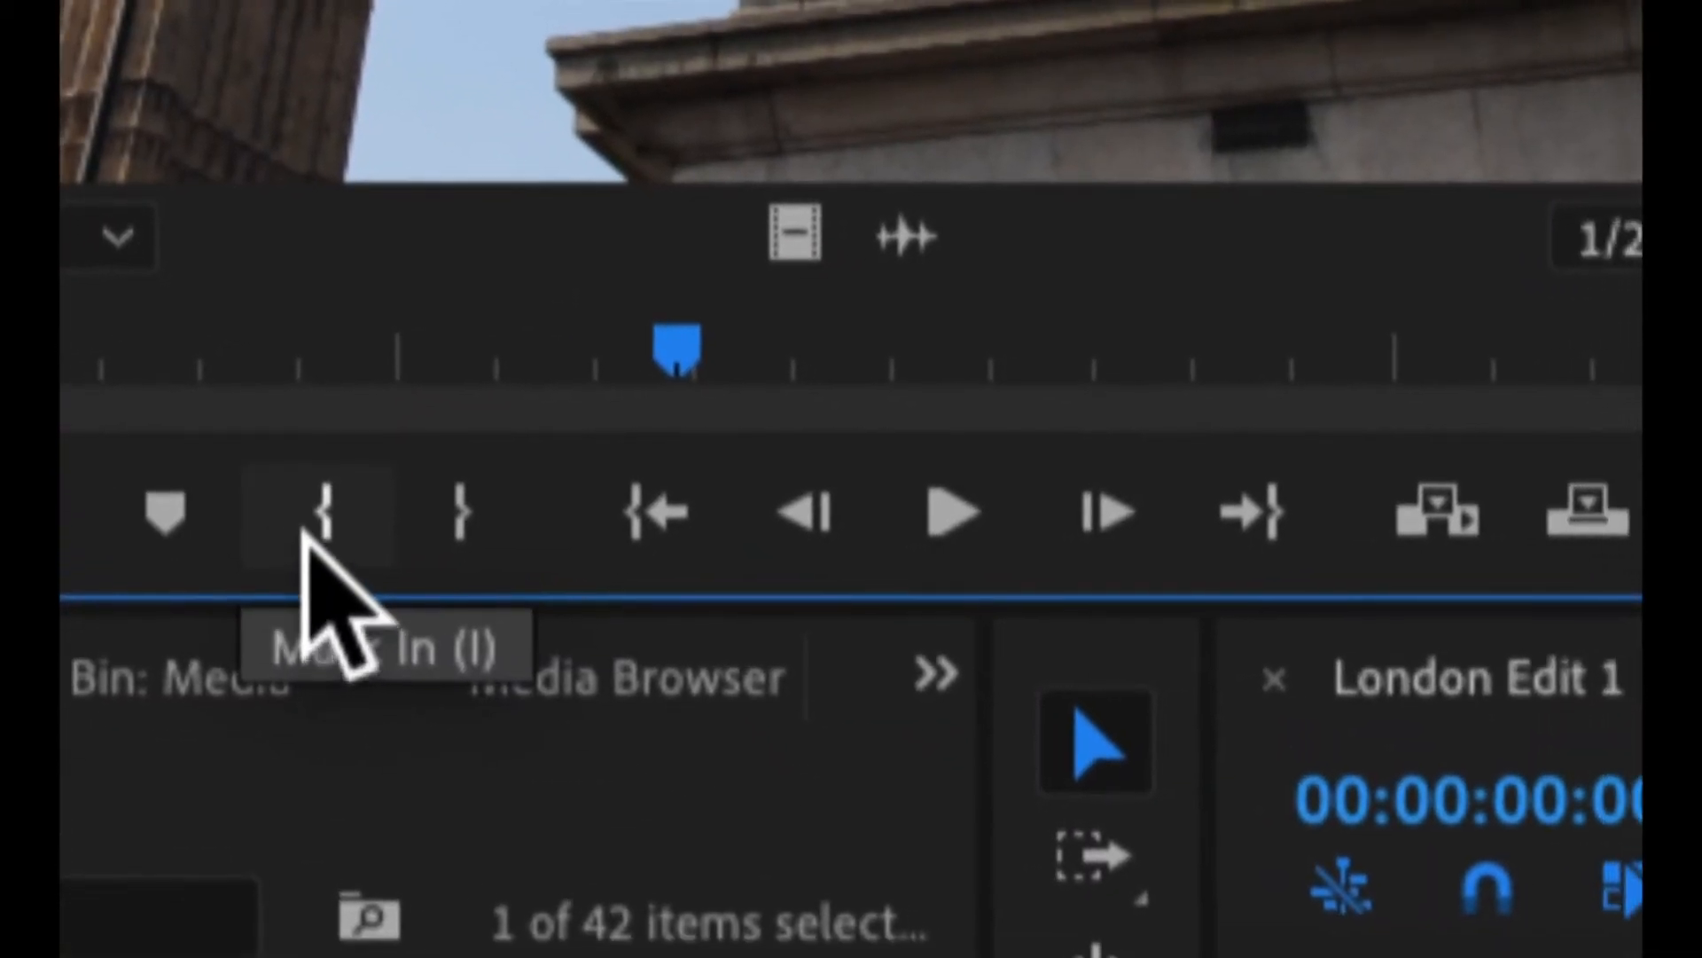
{"action": "left_click", "coordinate": [325, 510]}
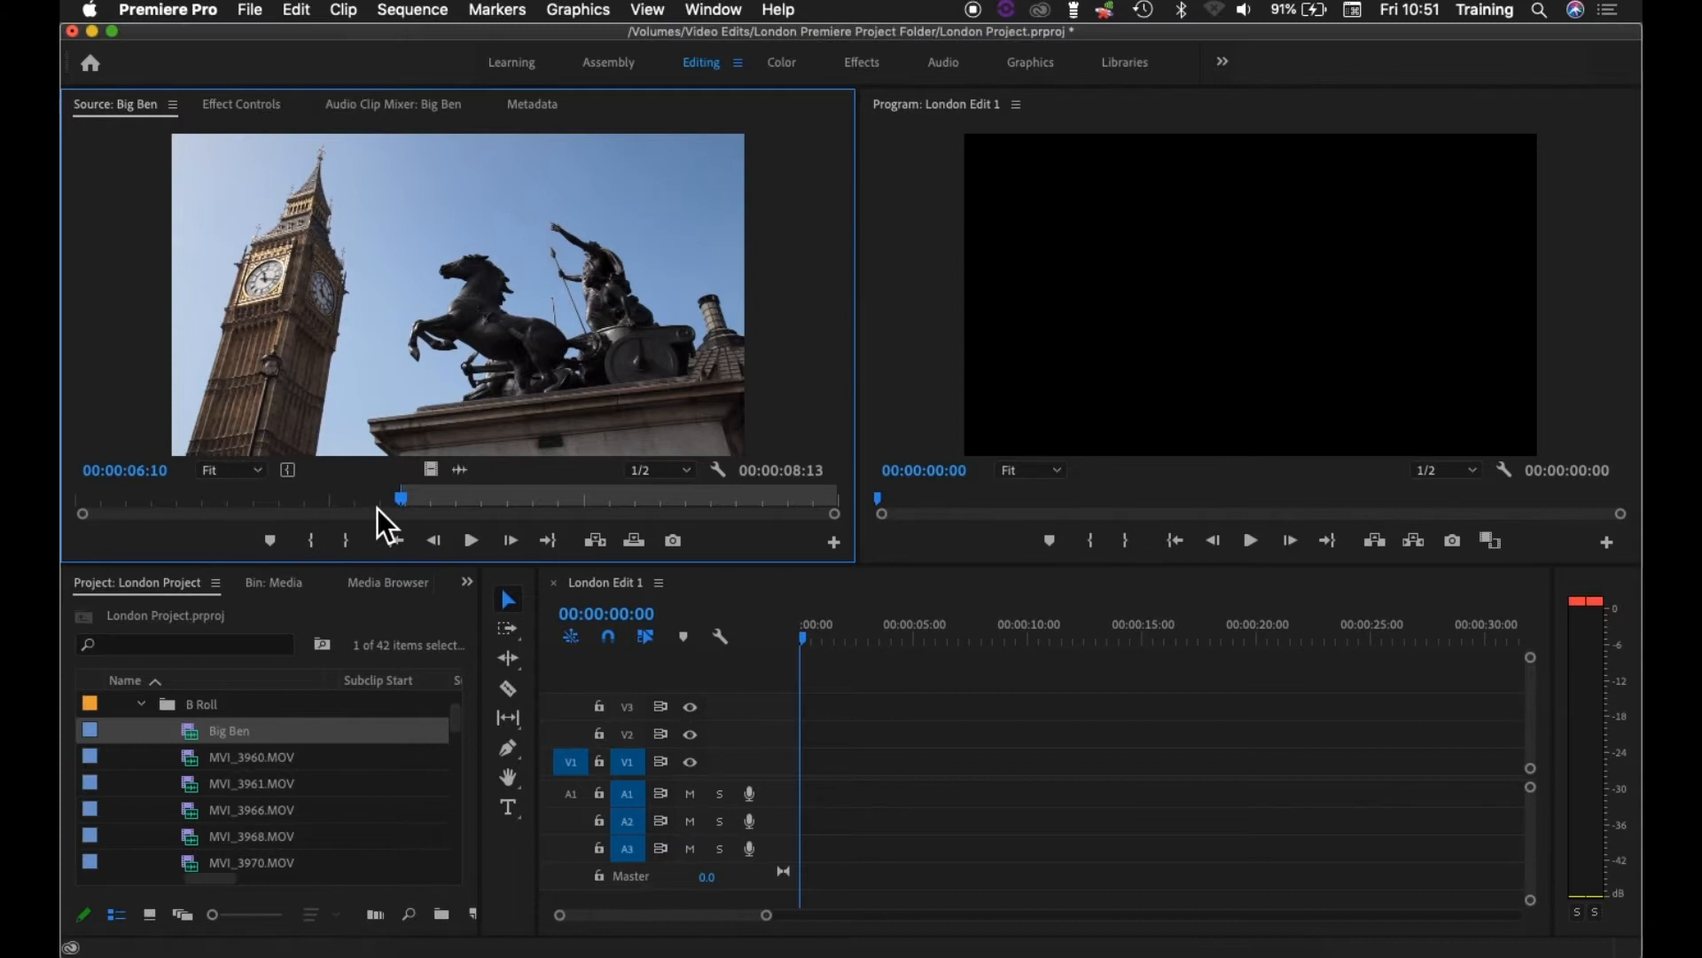
{"action": "left_click_drag", "start_coordinate": [408, 499], "coordinate": [524, 507]}
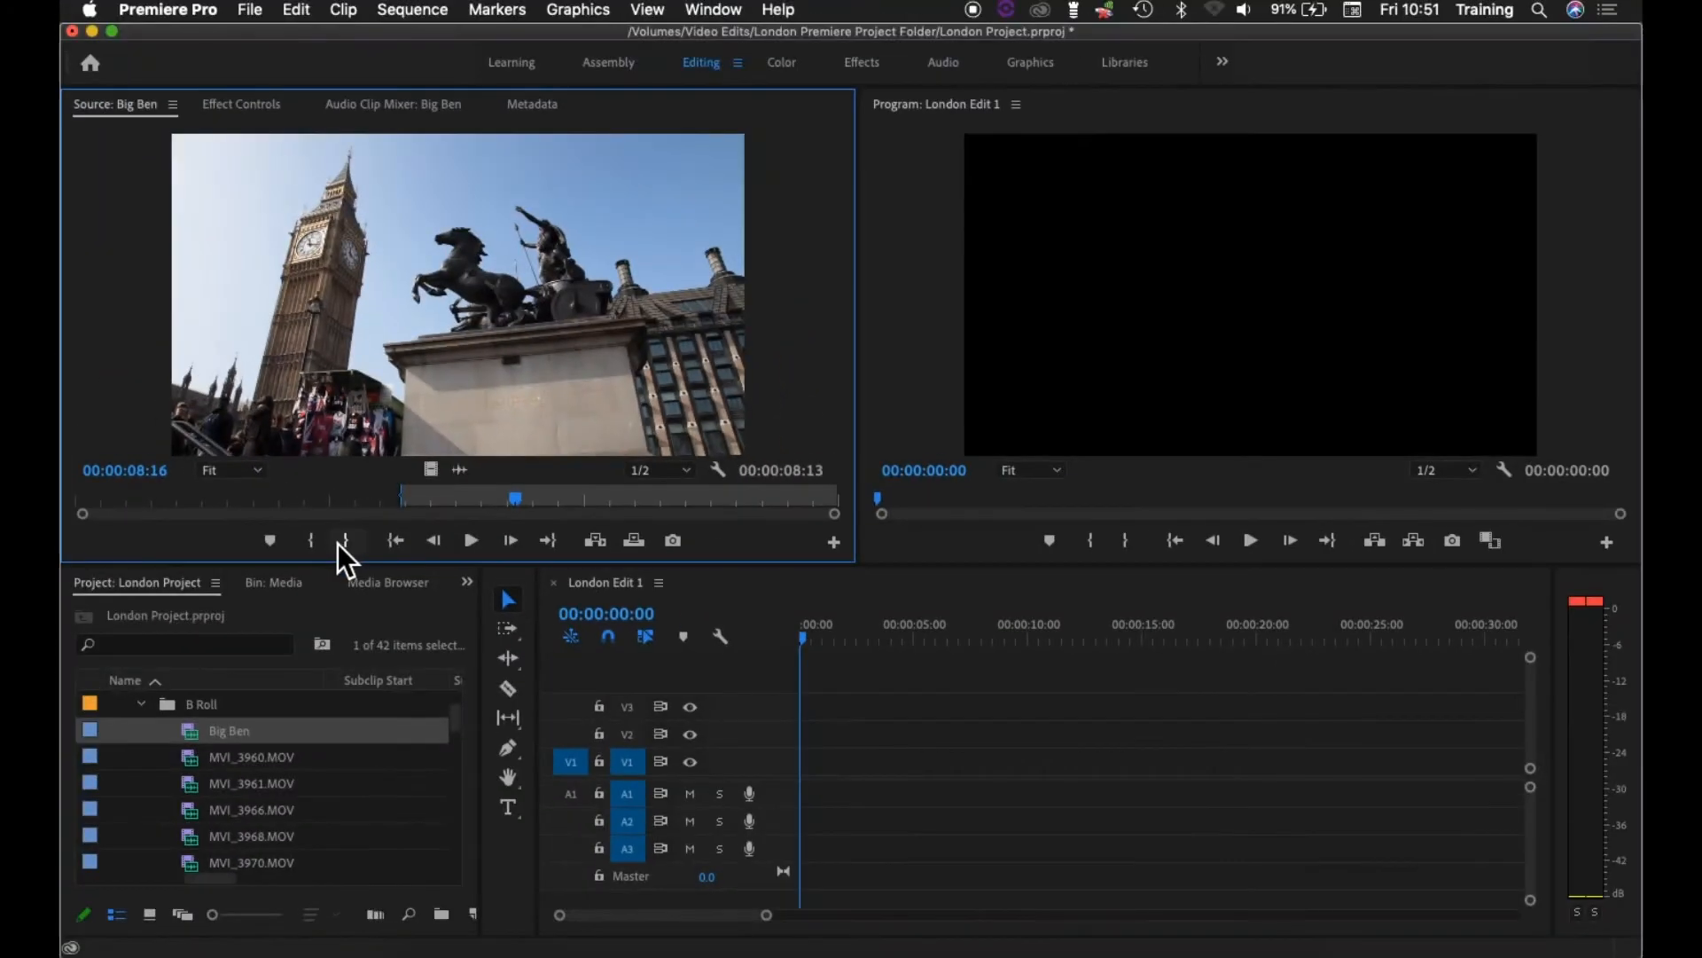
{"action": "left_click", "coordinate": [350, 529]}
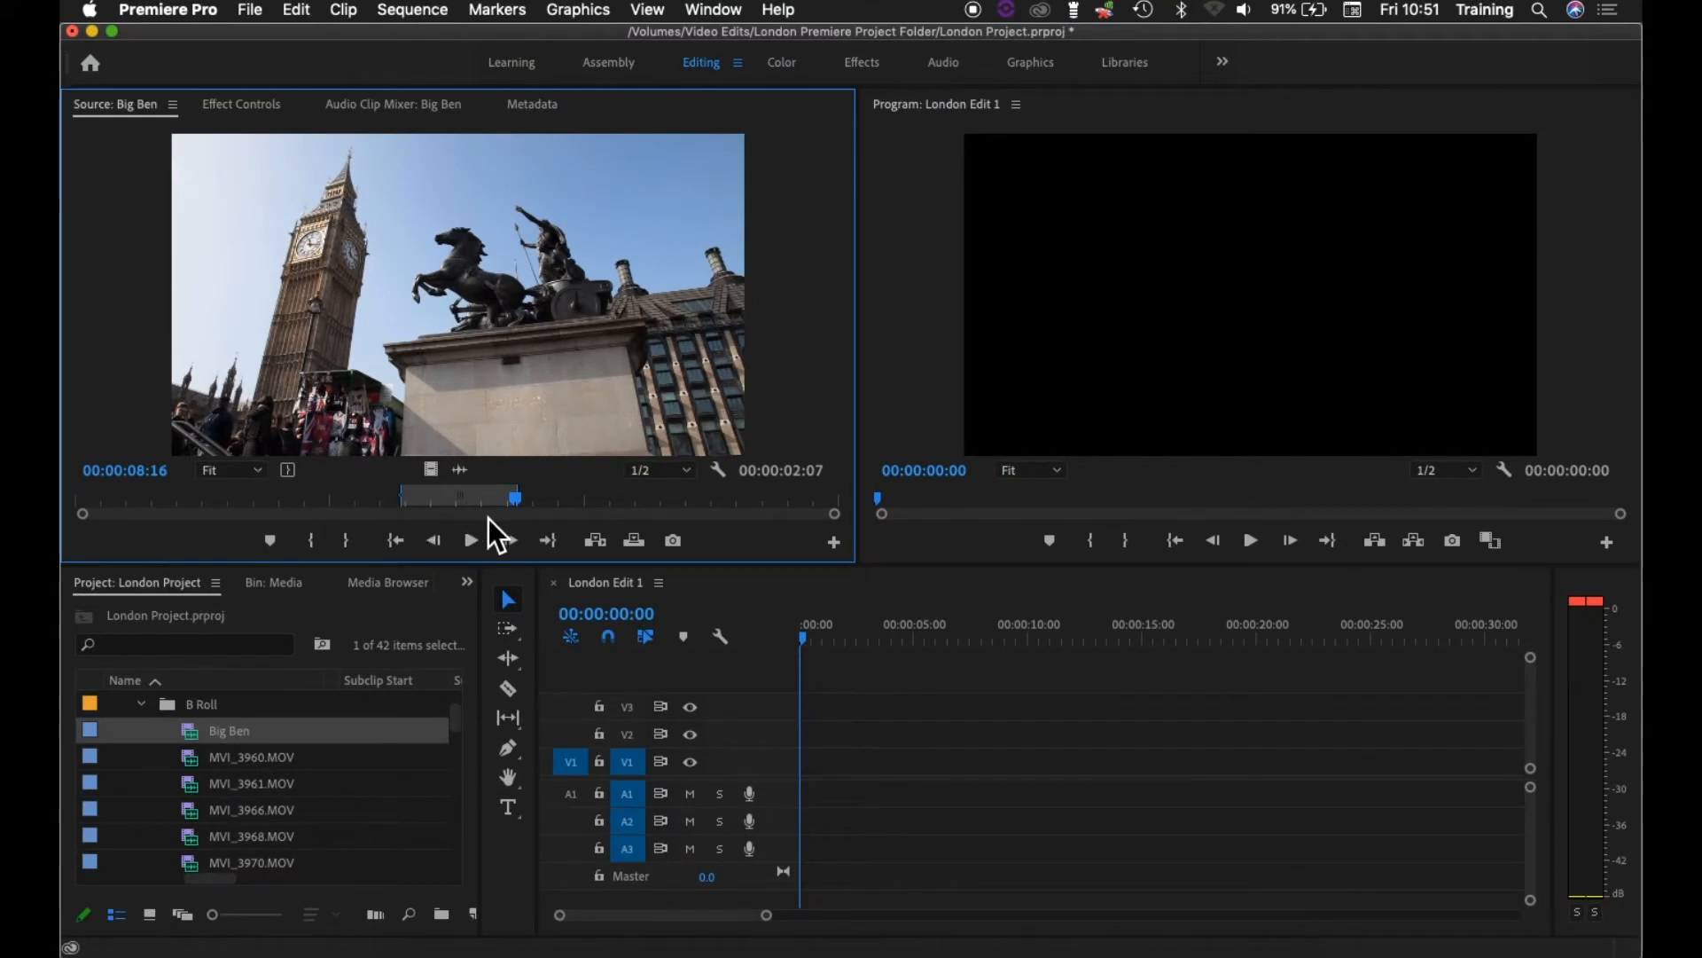
Step: Place the marked section of the Big Ben clip on tracks V1 and A1 at the start of the London Edit 1 sequence
{"action": "left_click_drag", "start_coordinate": [521, 501], "coordinate": [473, 511]}
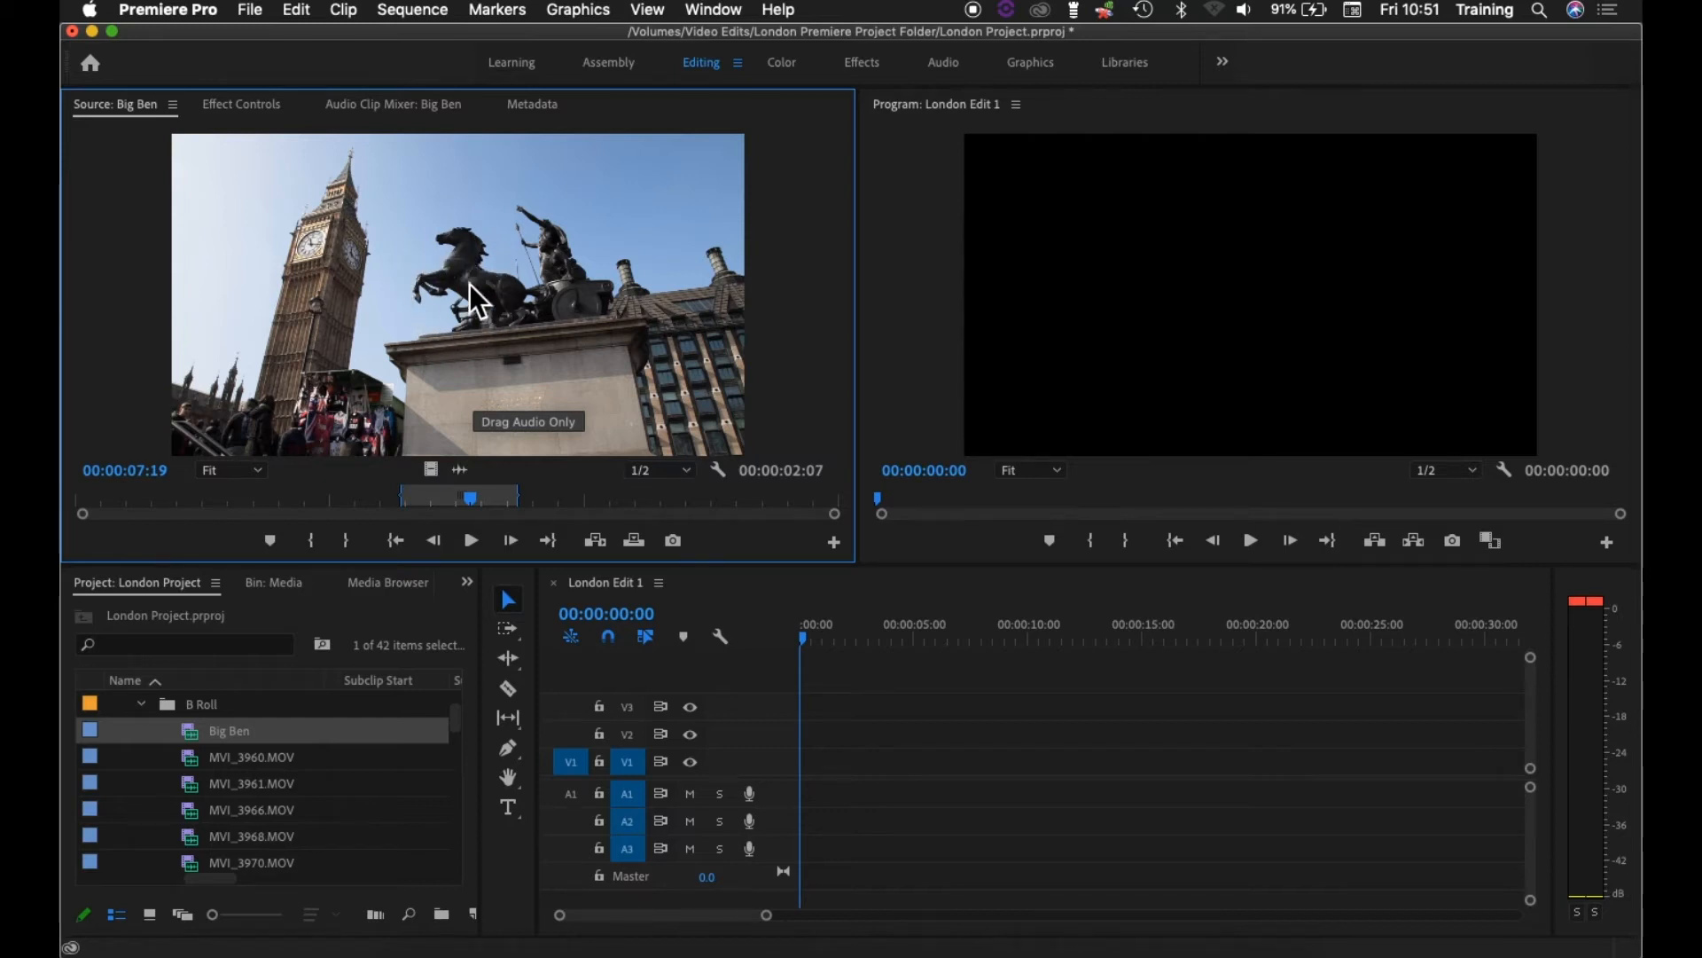
{"action": "left_click_drag", "start_coordinate": [448, 273], "coordinate": [807, 772]}
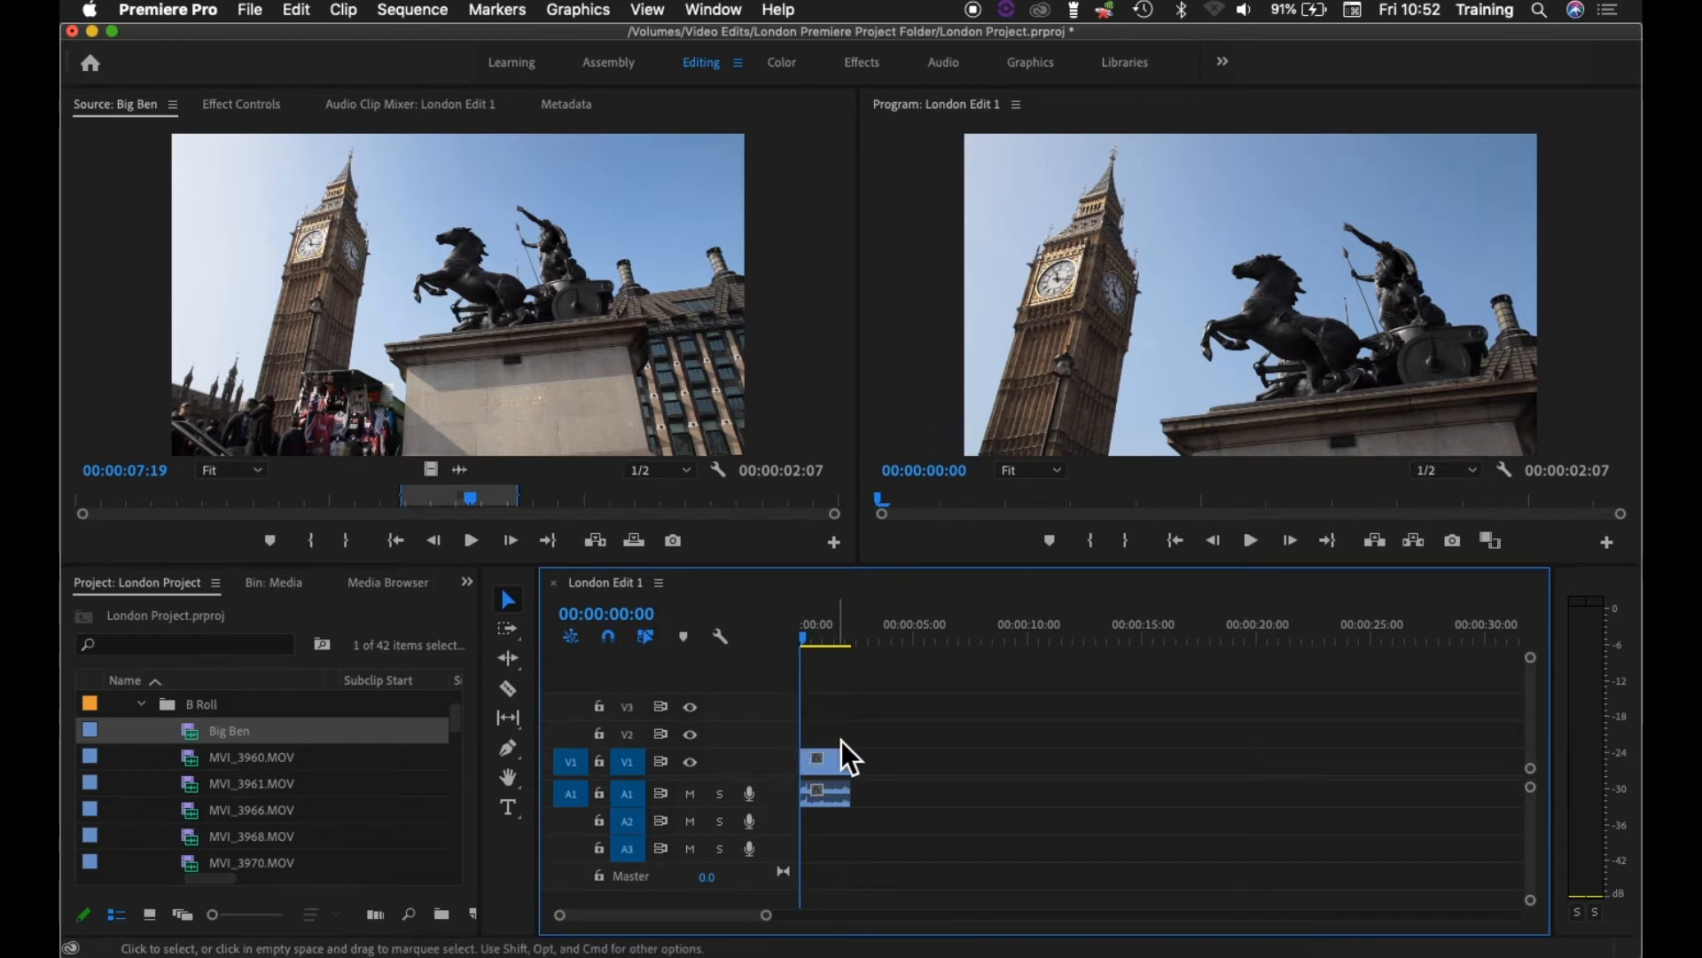
{"action": "mouse_move", "coordinate": [813, 634]}
{"action": "left_mouse_down"}
{"action": "mouse_move", "coordinate": [853, 639]}
{"action": "mouse_move", "coordinate": [802, 637]}
{"action": "left_mouse_up"}
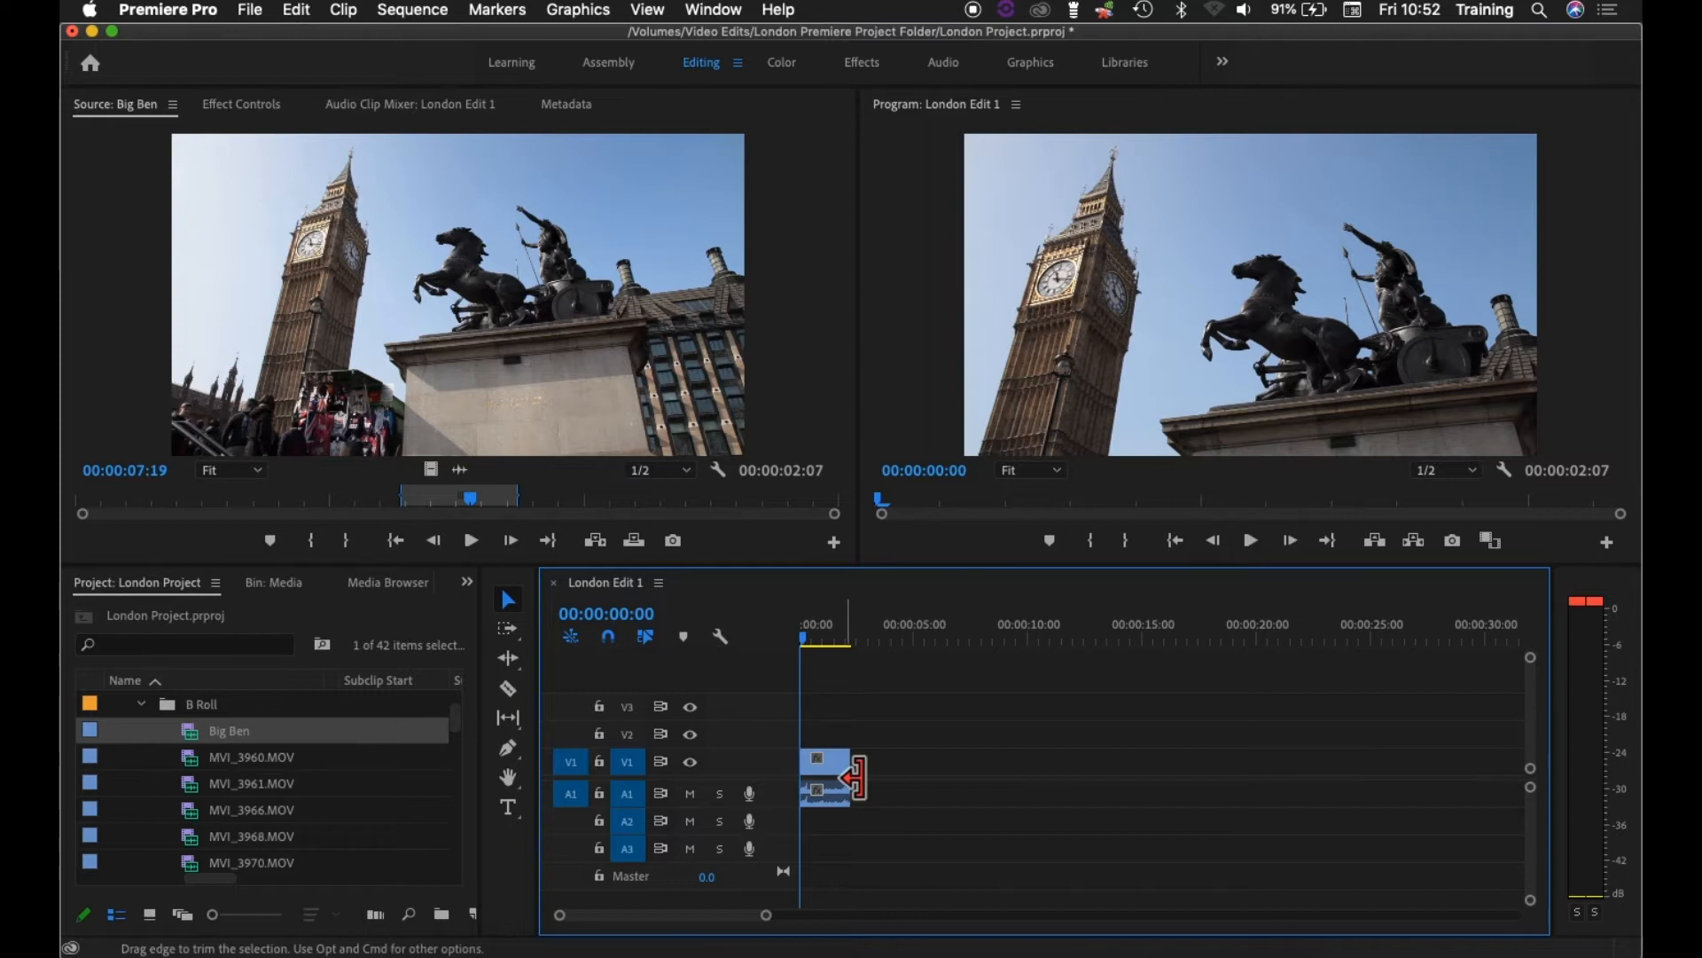
Step: Try extending the end and start of the Big Ben clip in the sequence, and undo those edits
{"action": "left_click_drag", "start_coordinate": [855, 777], "coordinate": [1053, 782]}
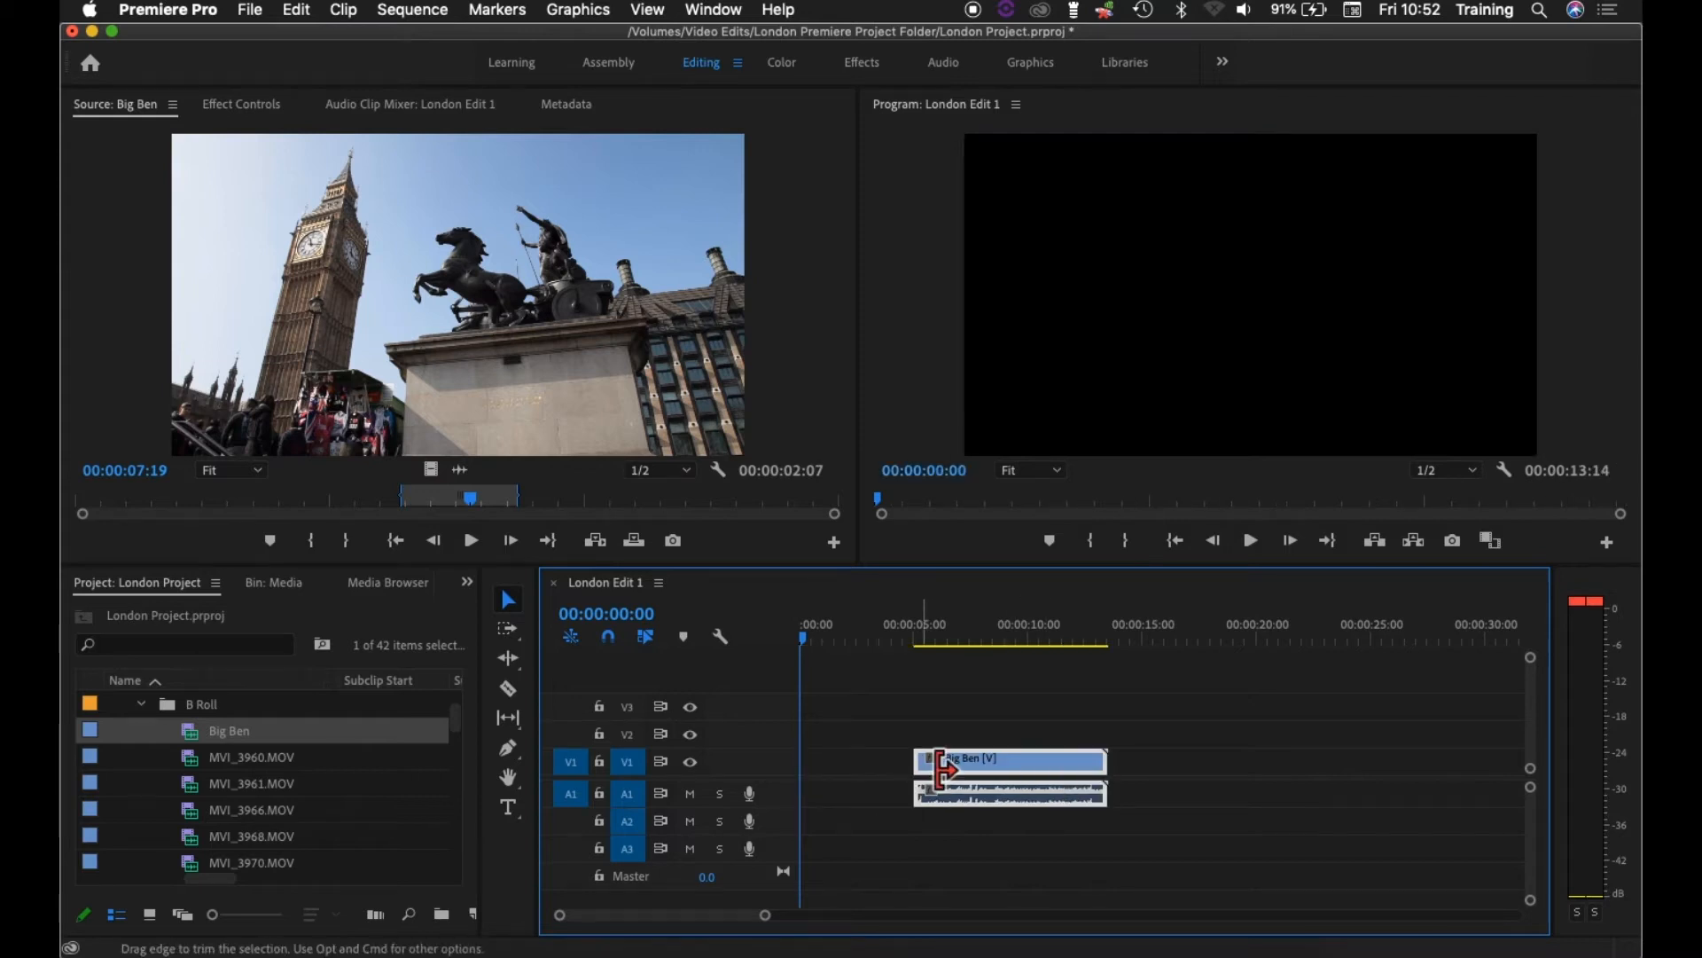
{"action": "left_click_drag", "start_coordinate": [942, 765], "coordinate": [826, 749]}
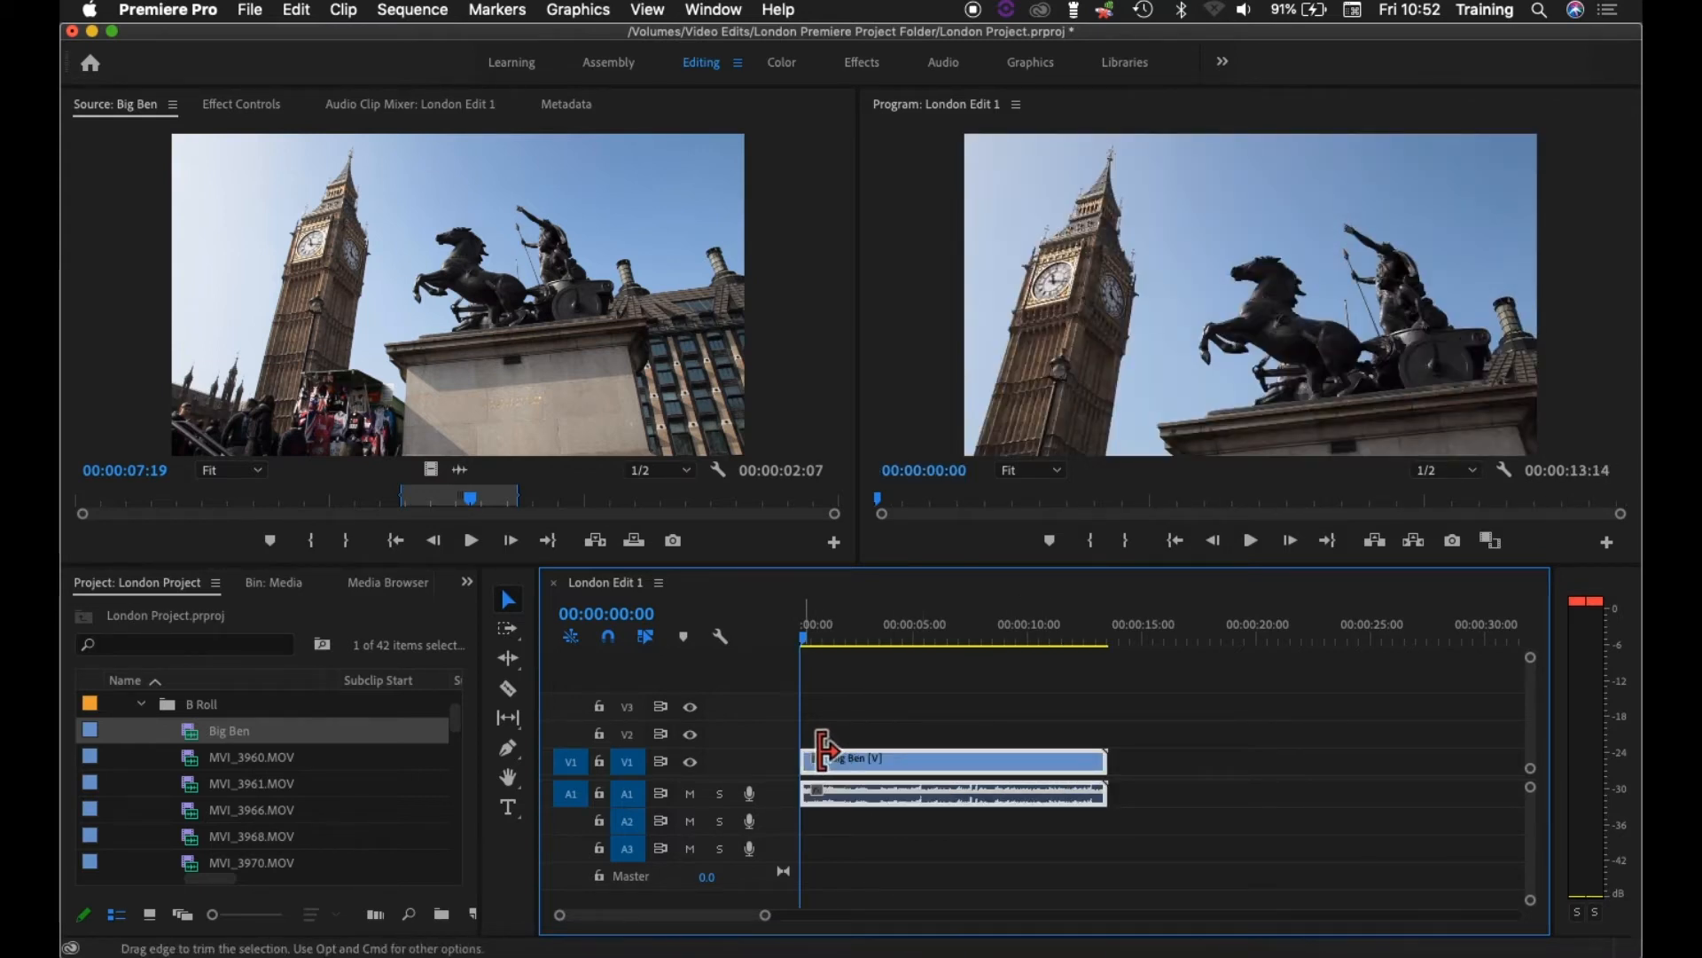
{"action": "key", "text": "super+z"}
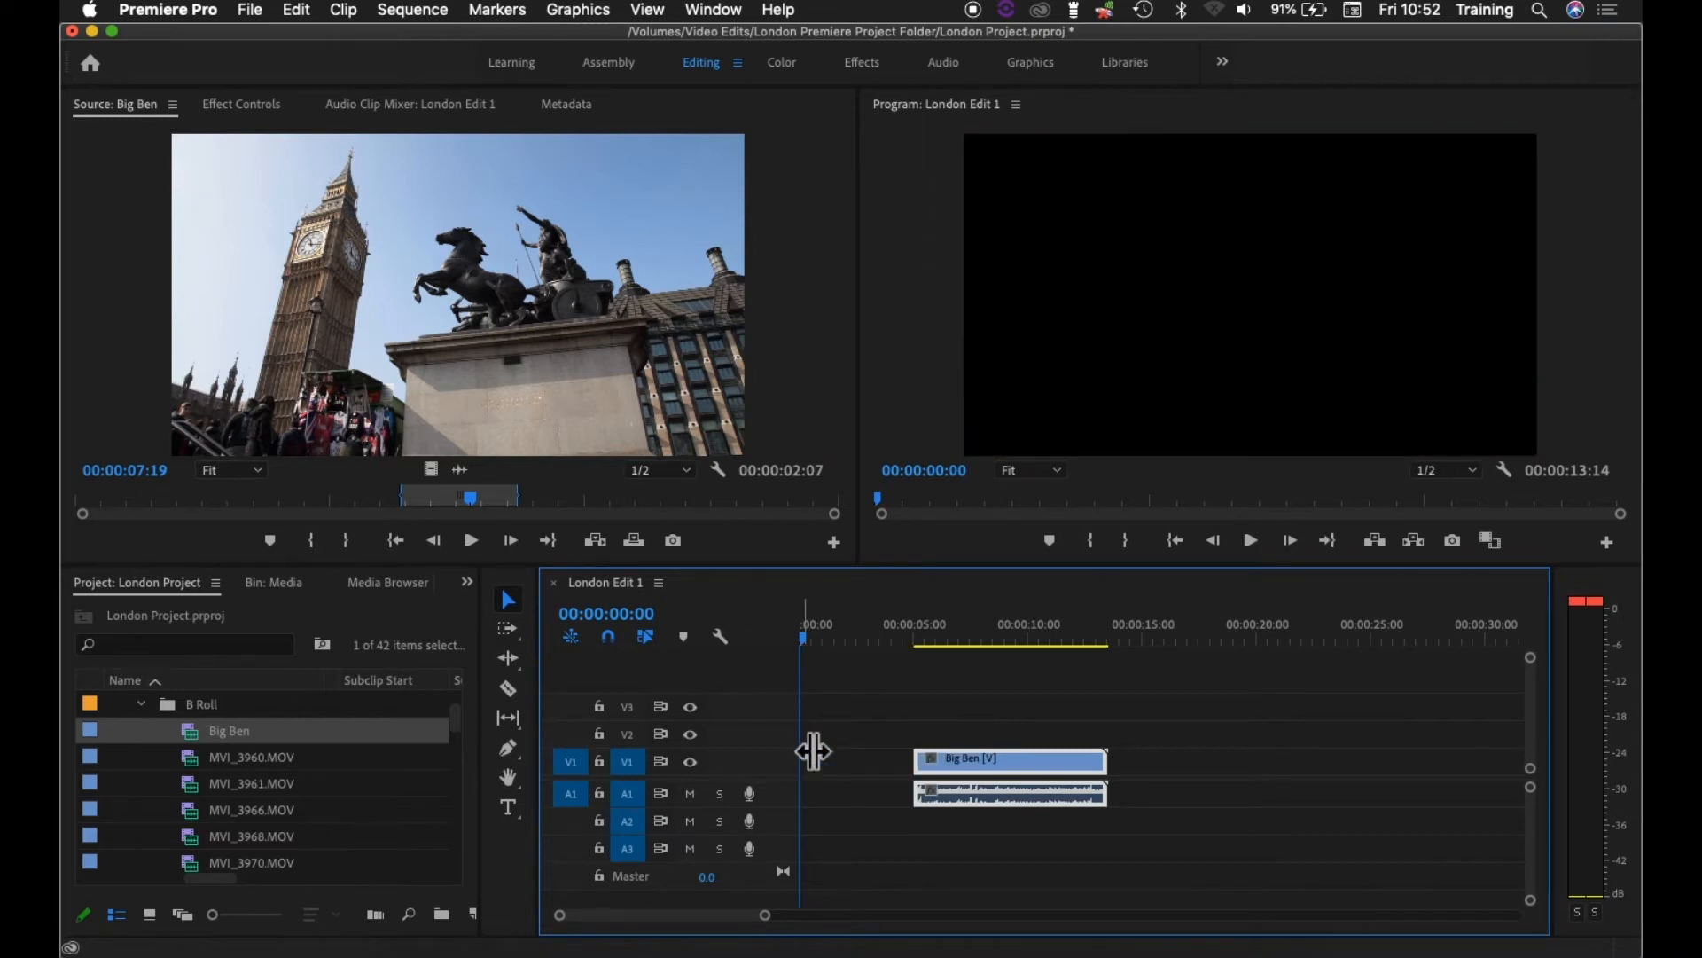
{"action": "key", "text": "super+z"}
{"action": "key", "text": "super+z"}
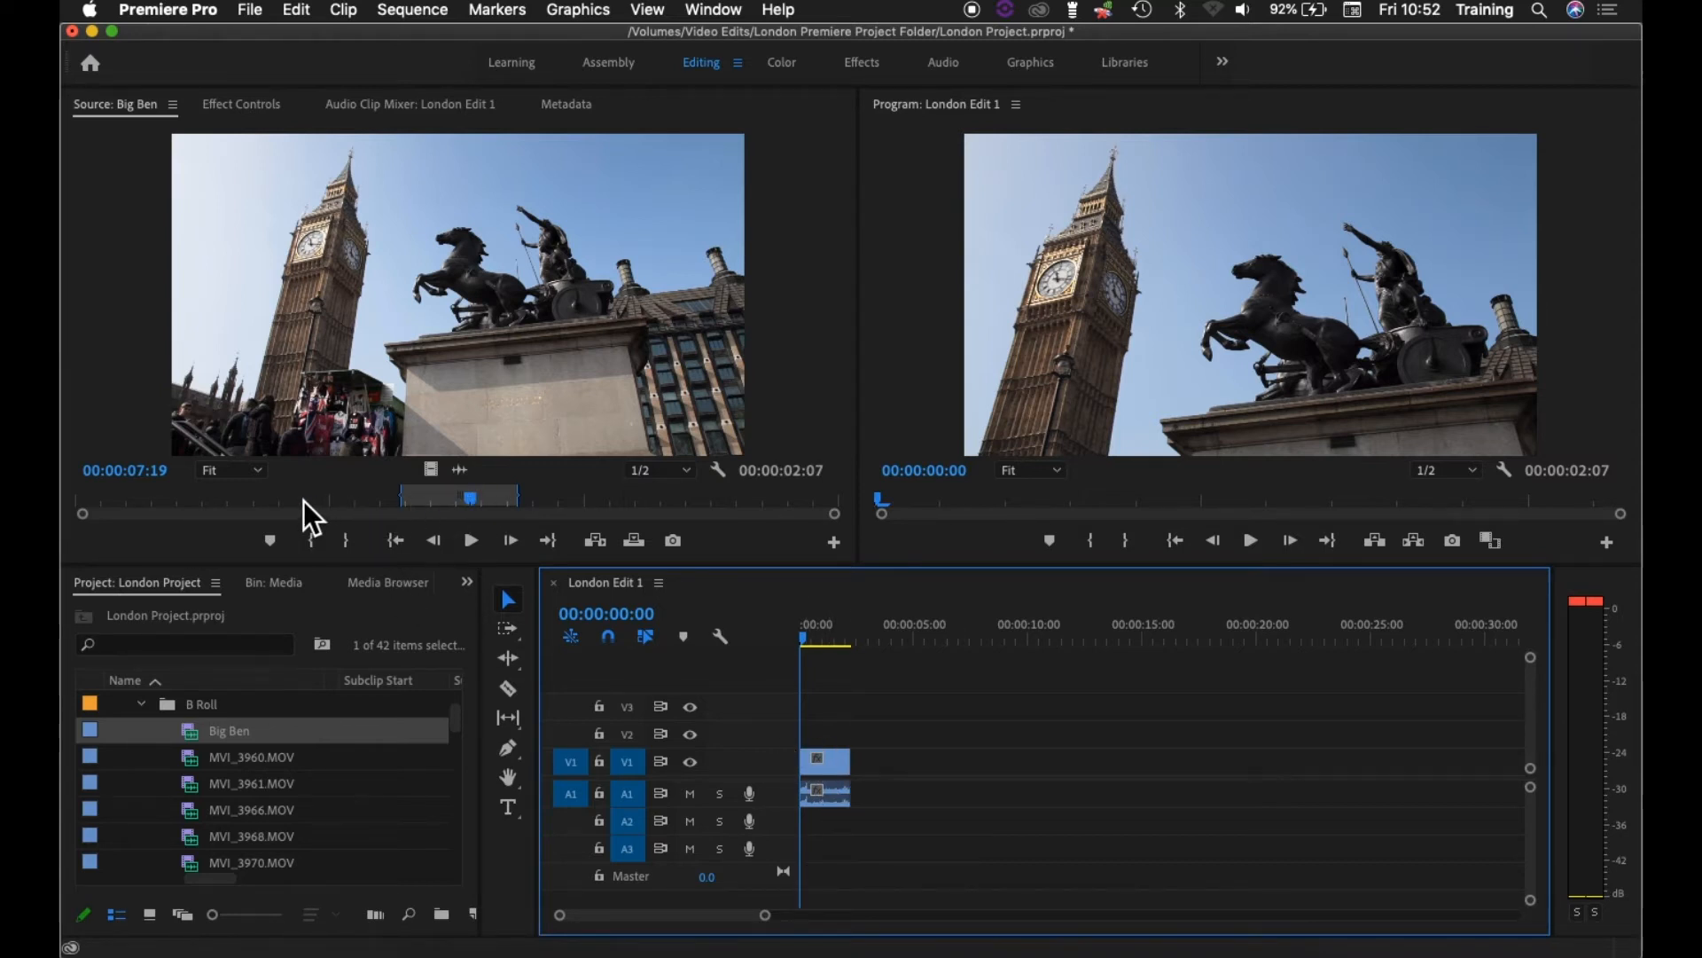
Step: Change the Big Ben source clip's In point to 00:00:03:01 and its Out point to 00:00:05:08
{"action": "left_click_drag", "start_coordinate": [477, 502], "coordinate": [235, 497]}
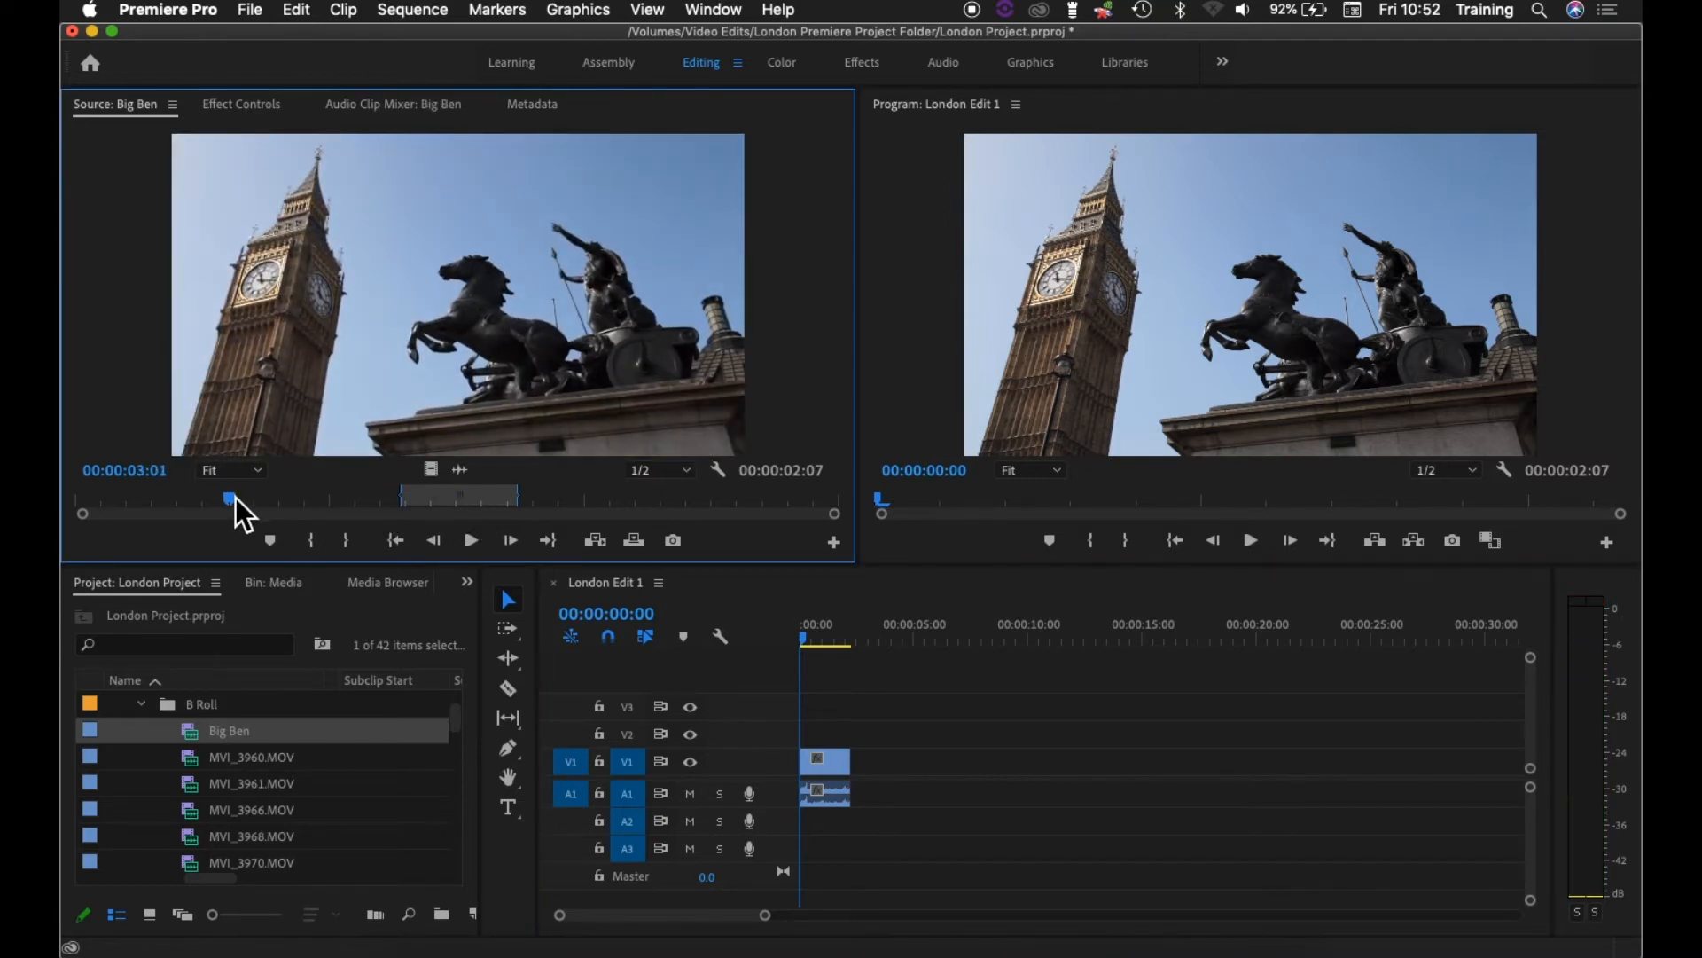
{"action": "left_click", "coordinate": [316, 542]}
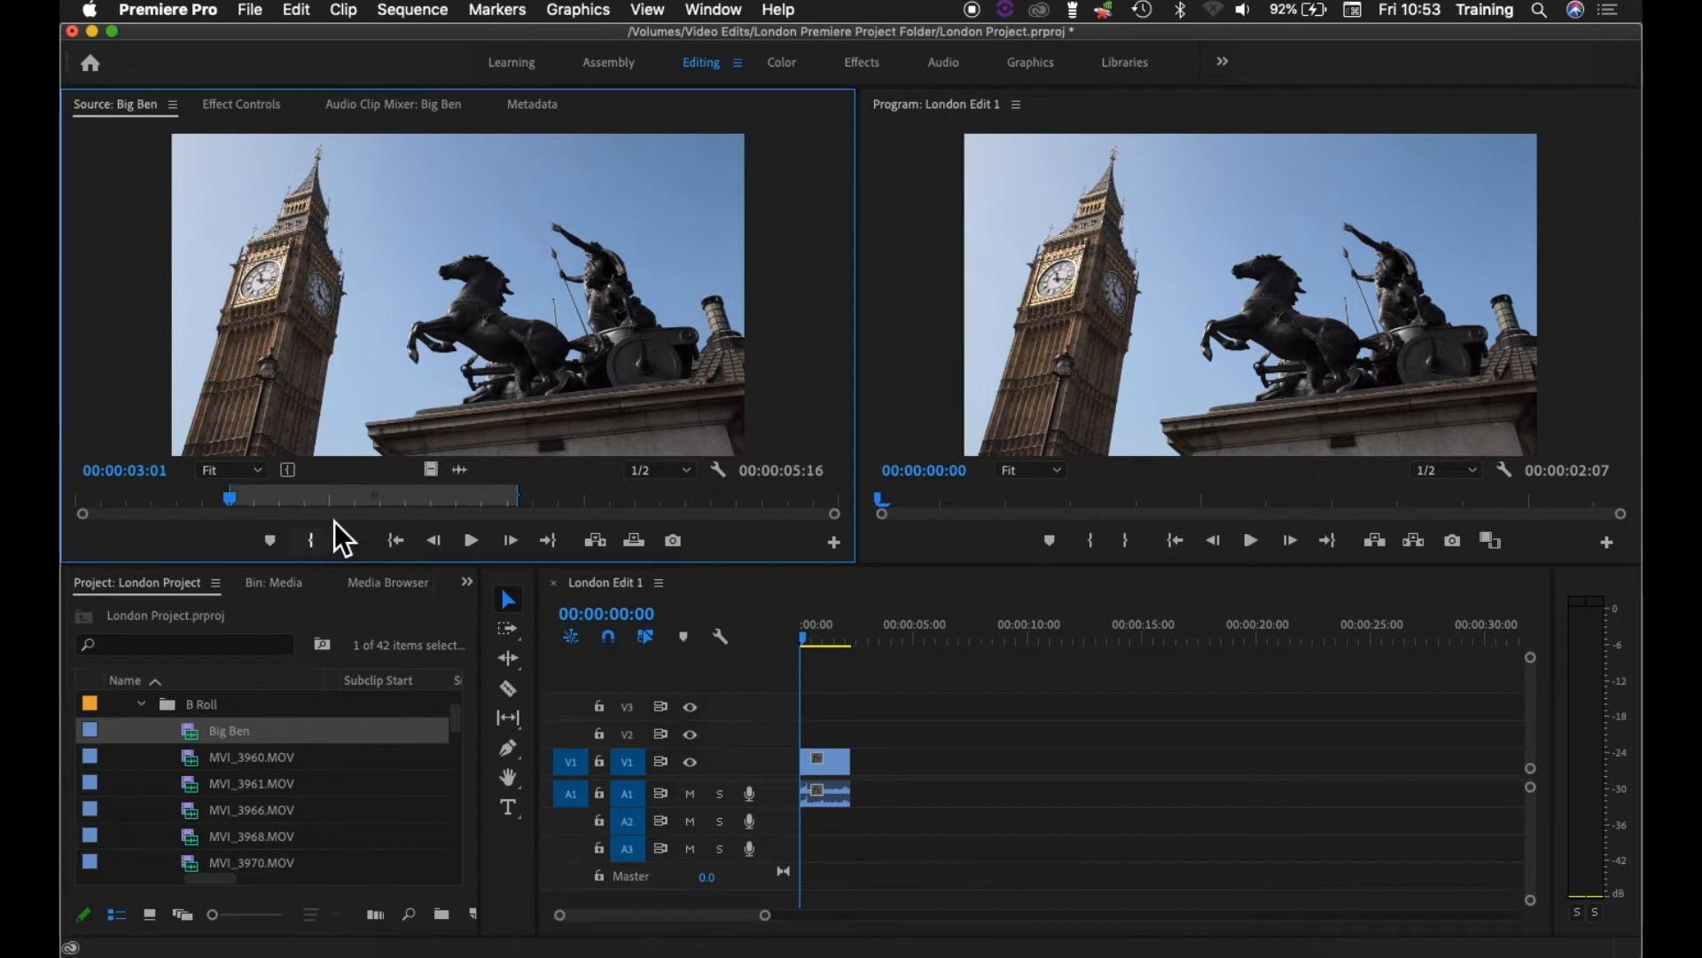
{"action": "left_click", "coordinate": [350, 502]}
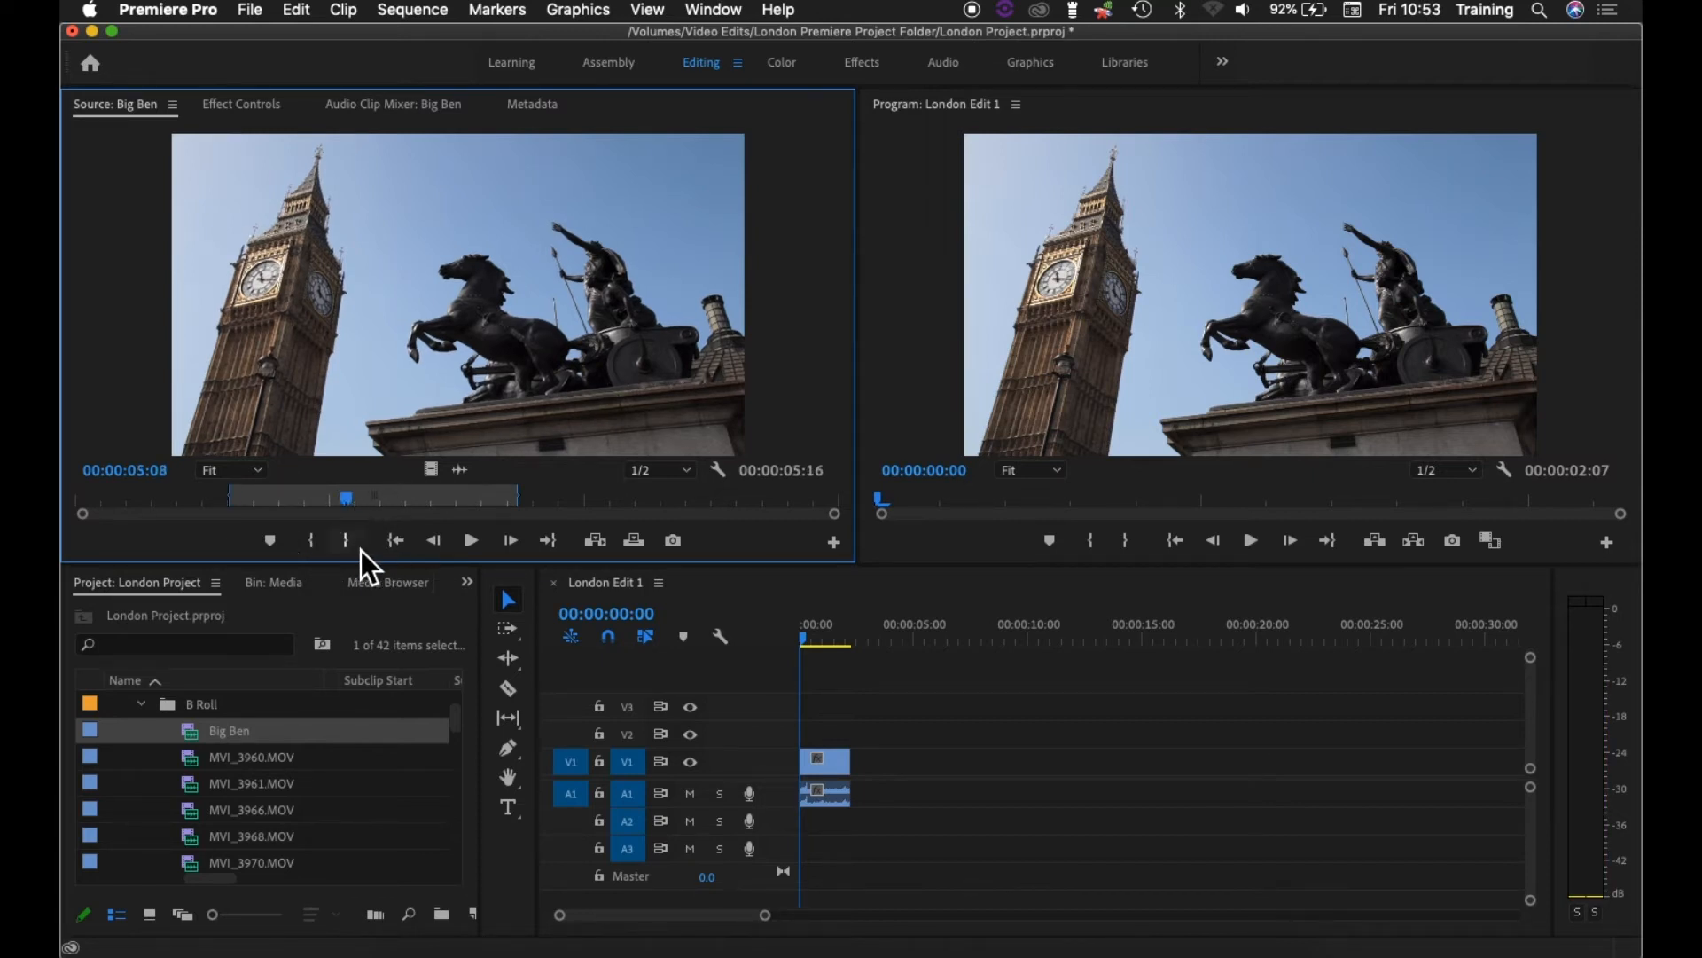
{"action": "left_click", "coordinate": [351, 543]}
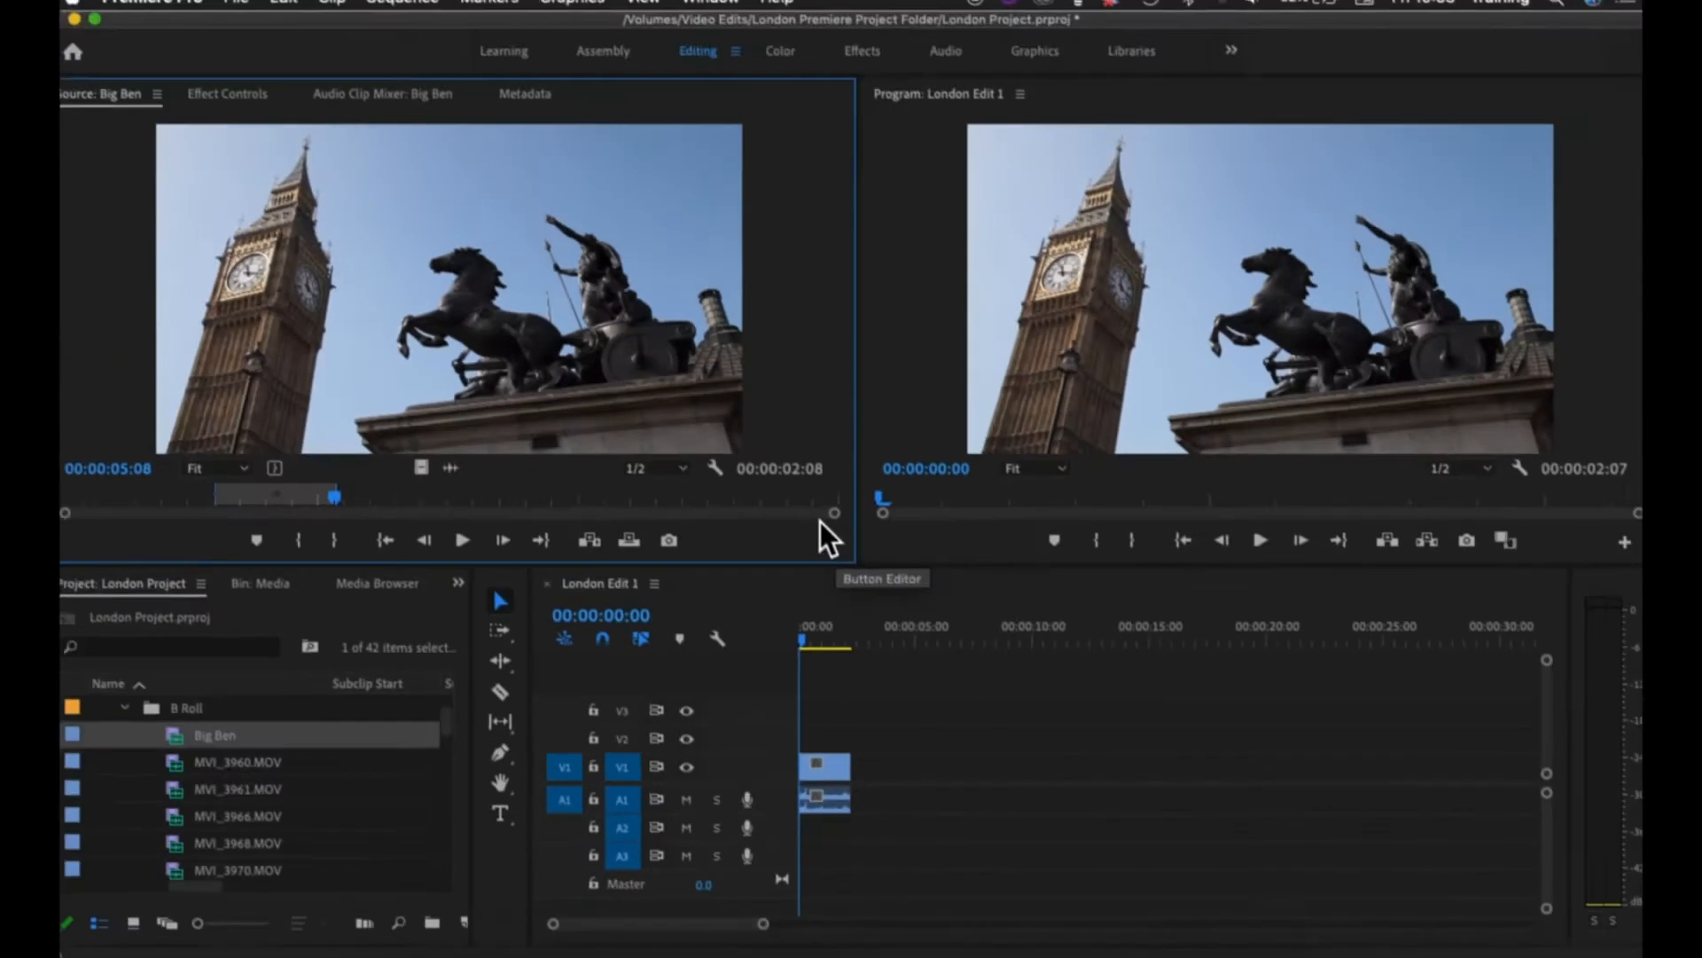
Step: Add the Play Video In to Out control to the Source Monitor's transport controls, between Step Back and Play
{"action": "left_click", "coordinate": [837, 544]}
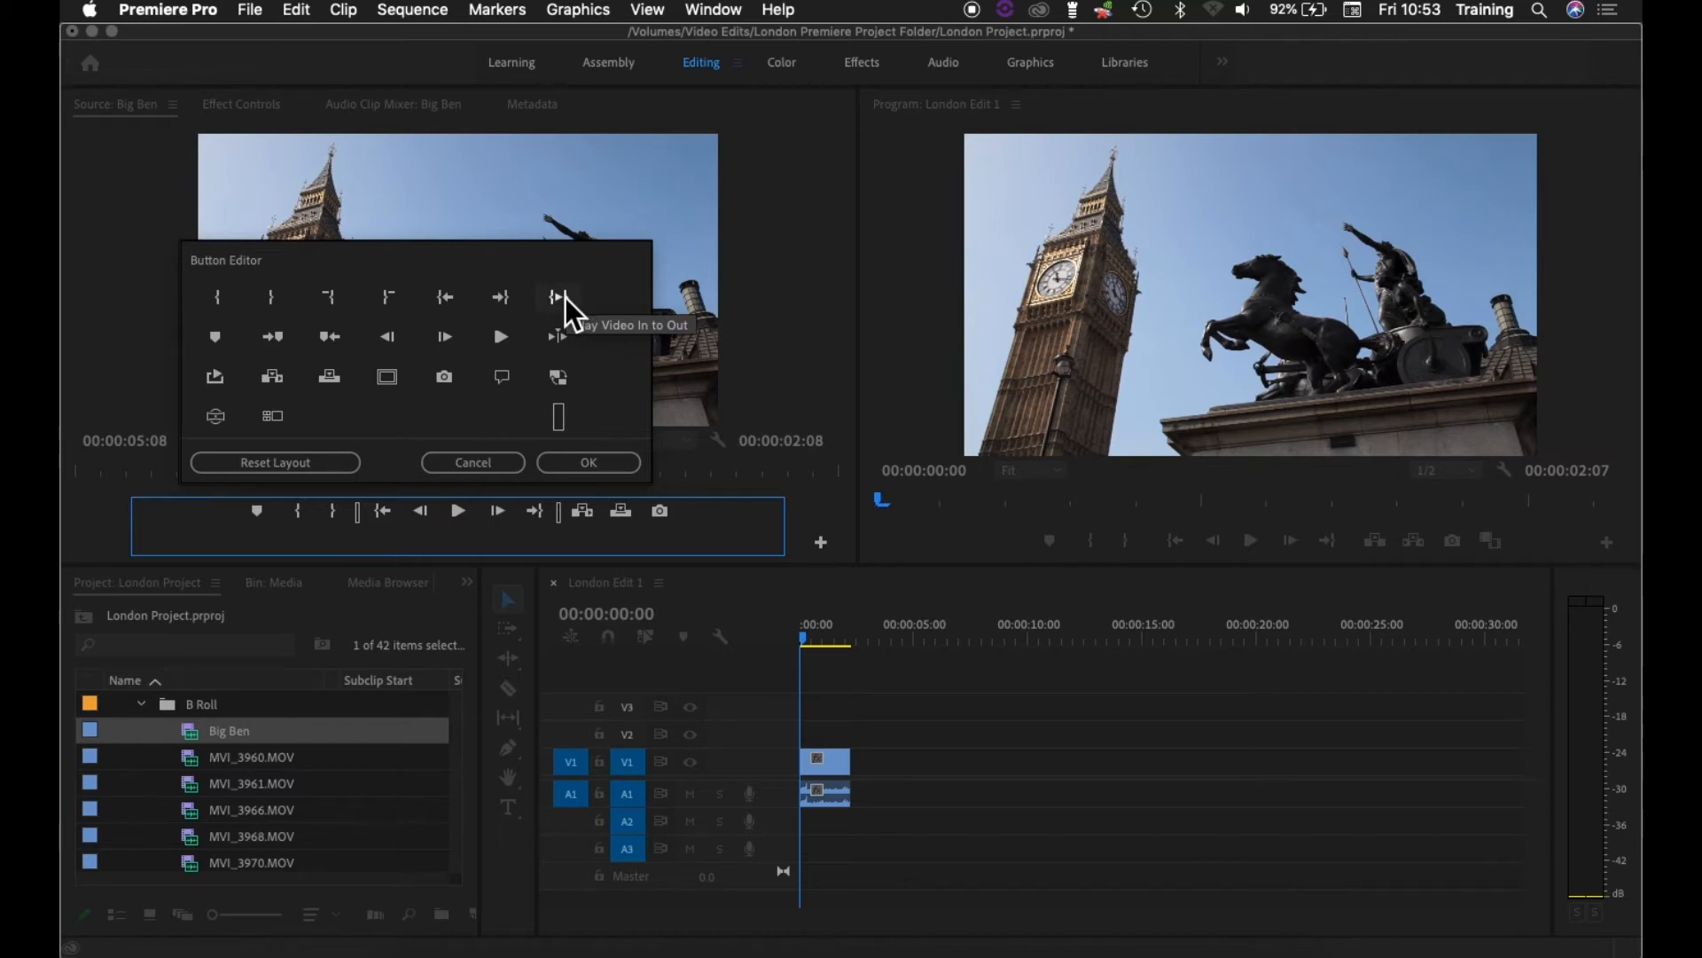
{"action": "left_click_drag", "start_coordinate": [567, 299], "coordinate": [424, 511]}
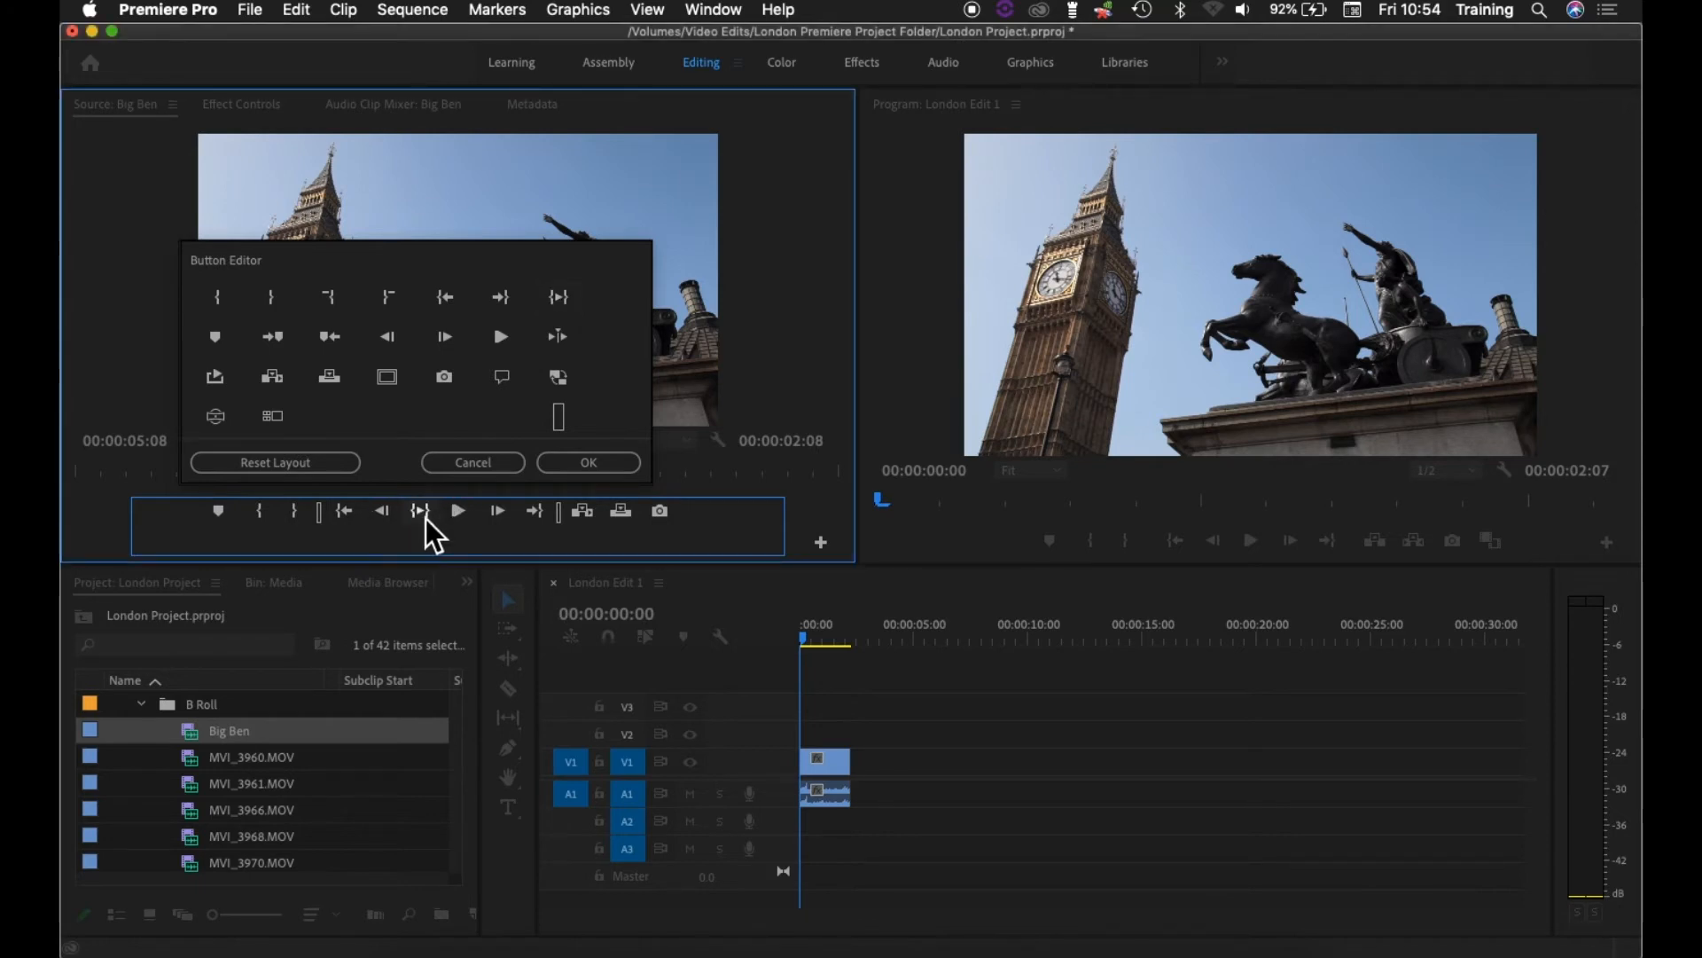
{"action": "left_click", "coordinate": [589, 470]}
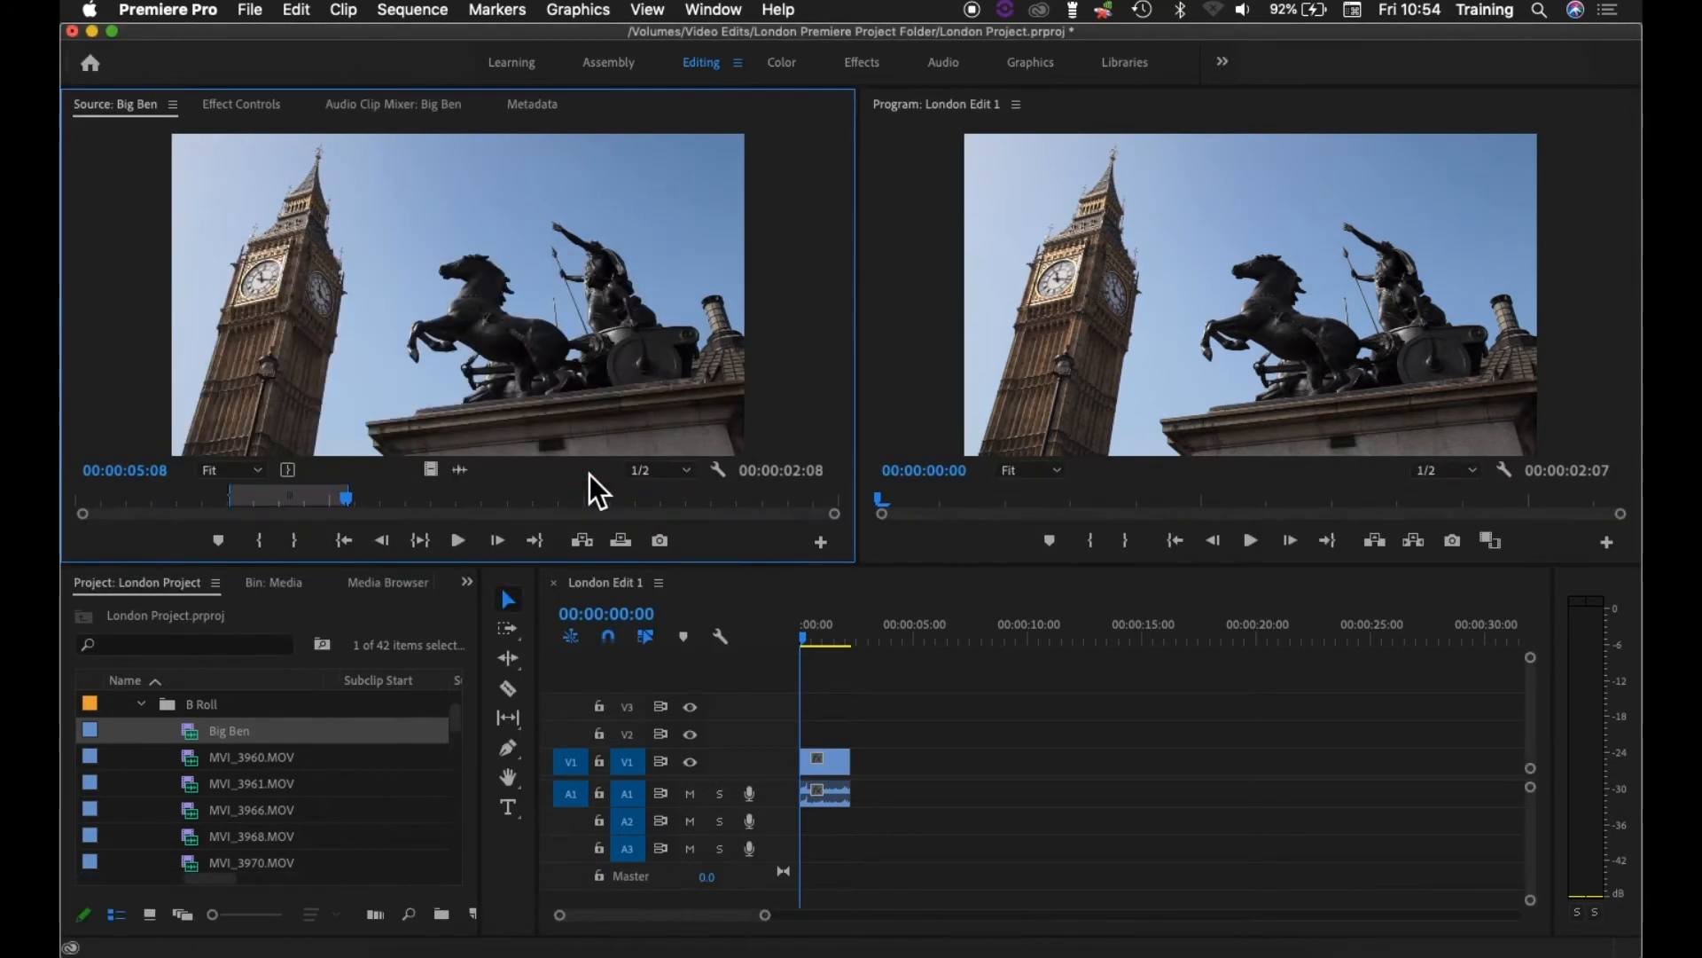
Step: Play the Big Ben source clip from In to Out, and compare it with normal playback started at 00:00:01:20
{"action": "left_click", "coordinate": [427, 550]}
{"action": "left_click", "coordinate": [169, 502]}
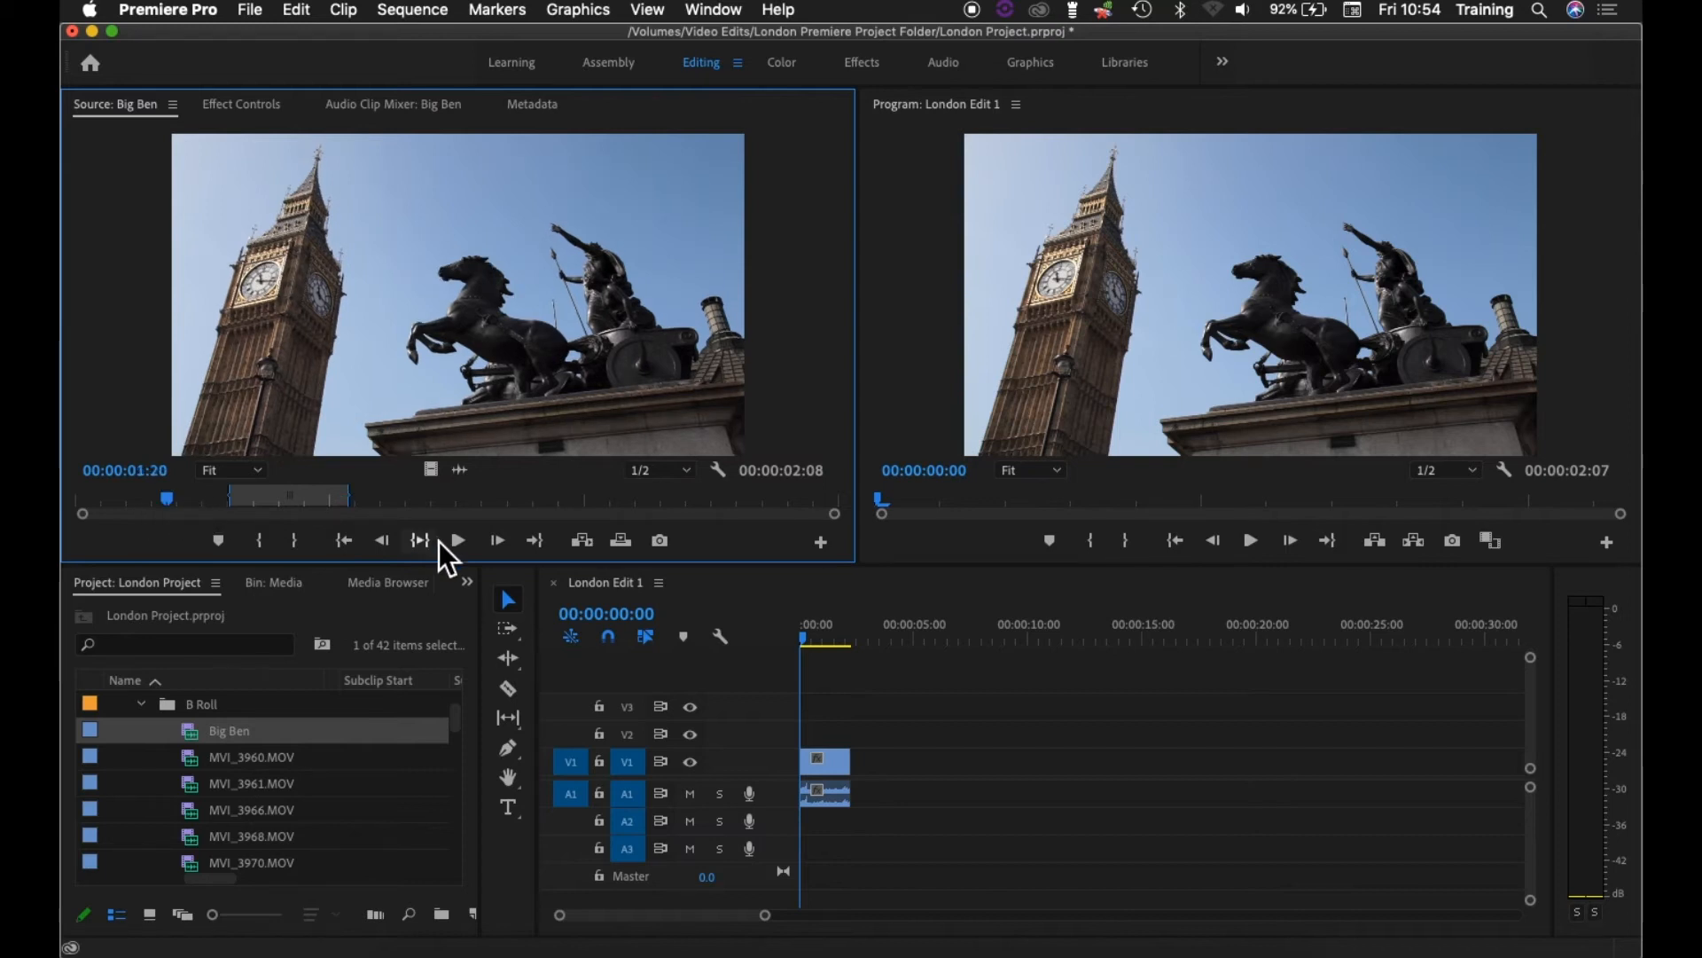
{"action": "left_click", "coordinate": [462, 543]}
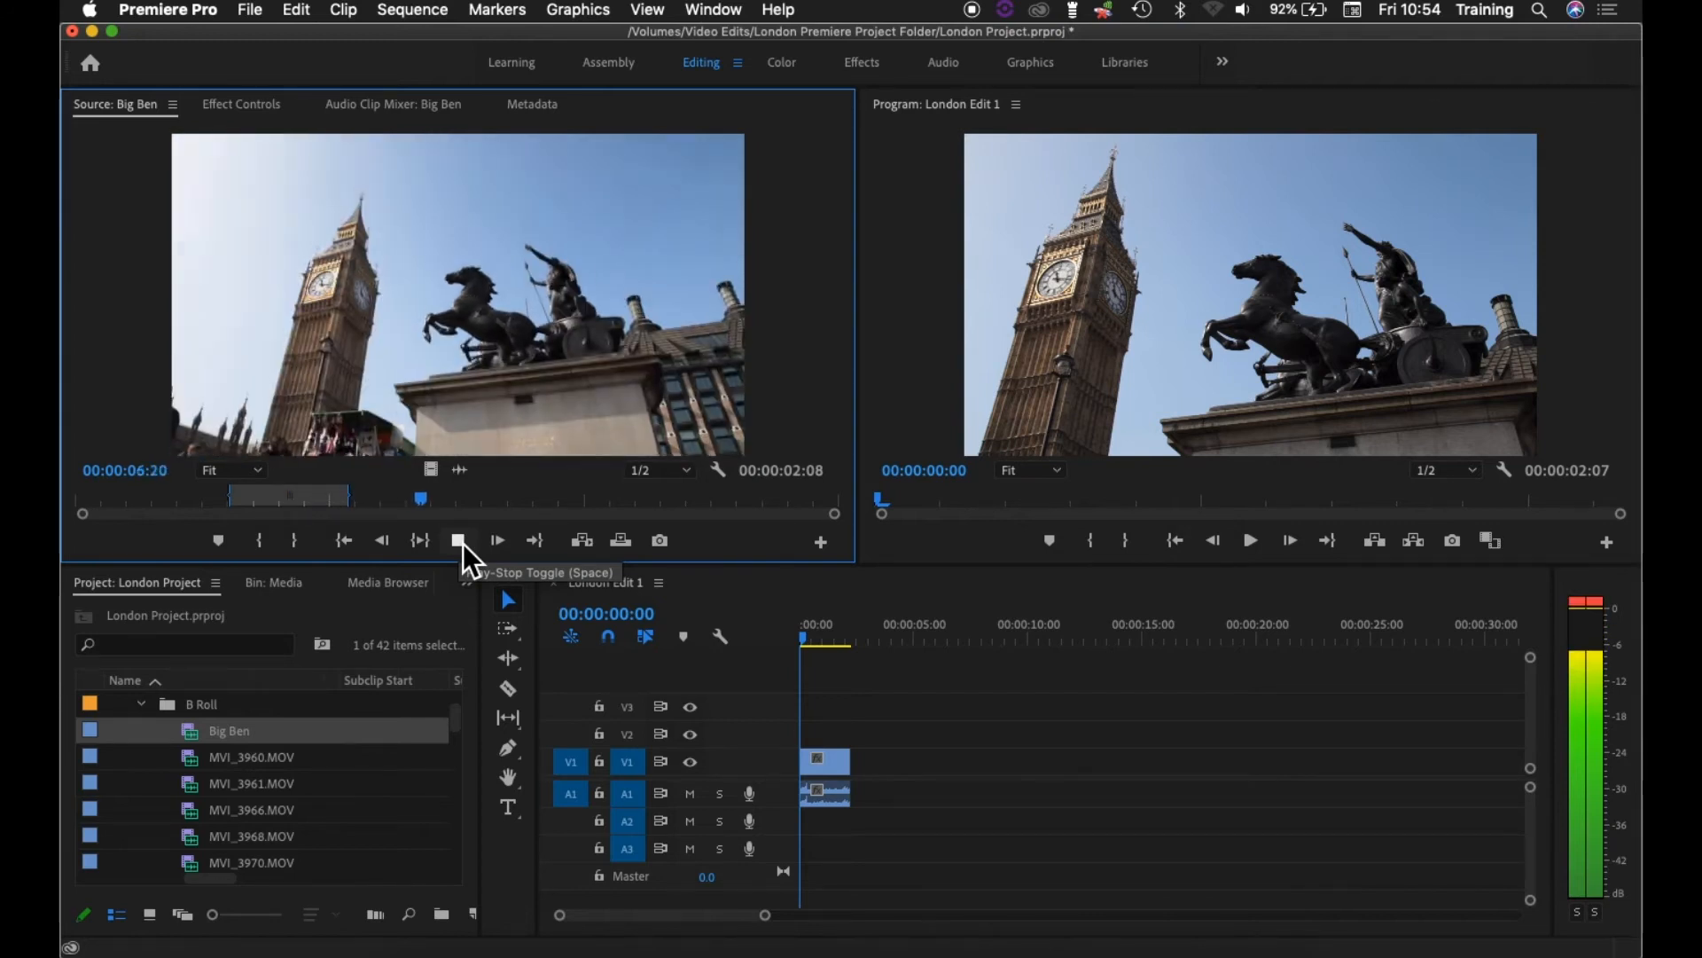
{"action": "left_click", "coordinate": [462, 543]}
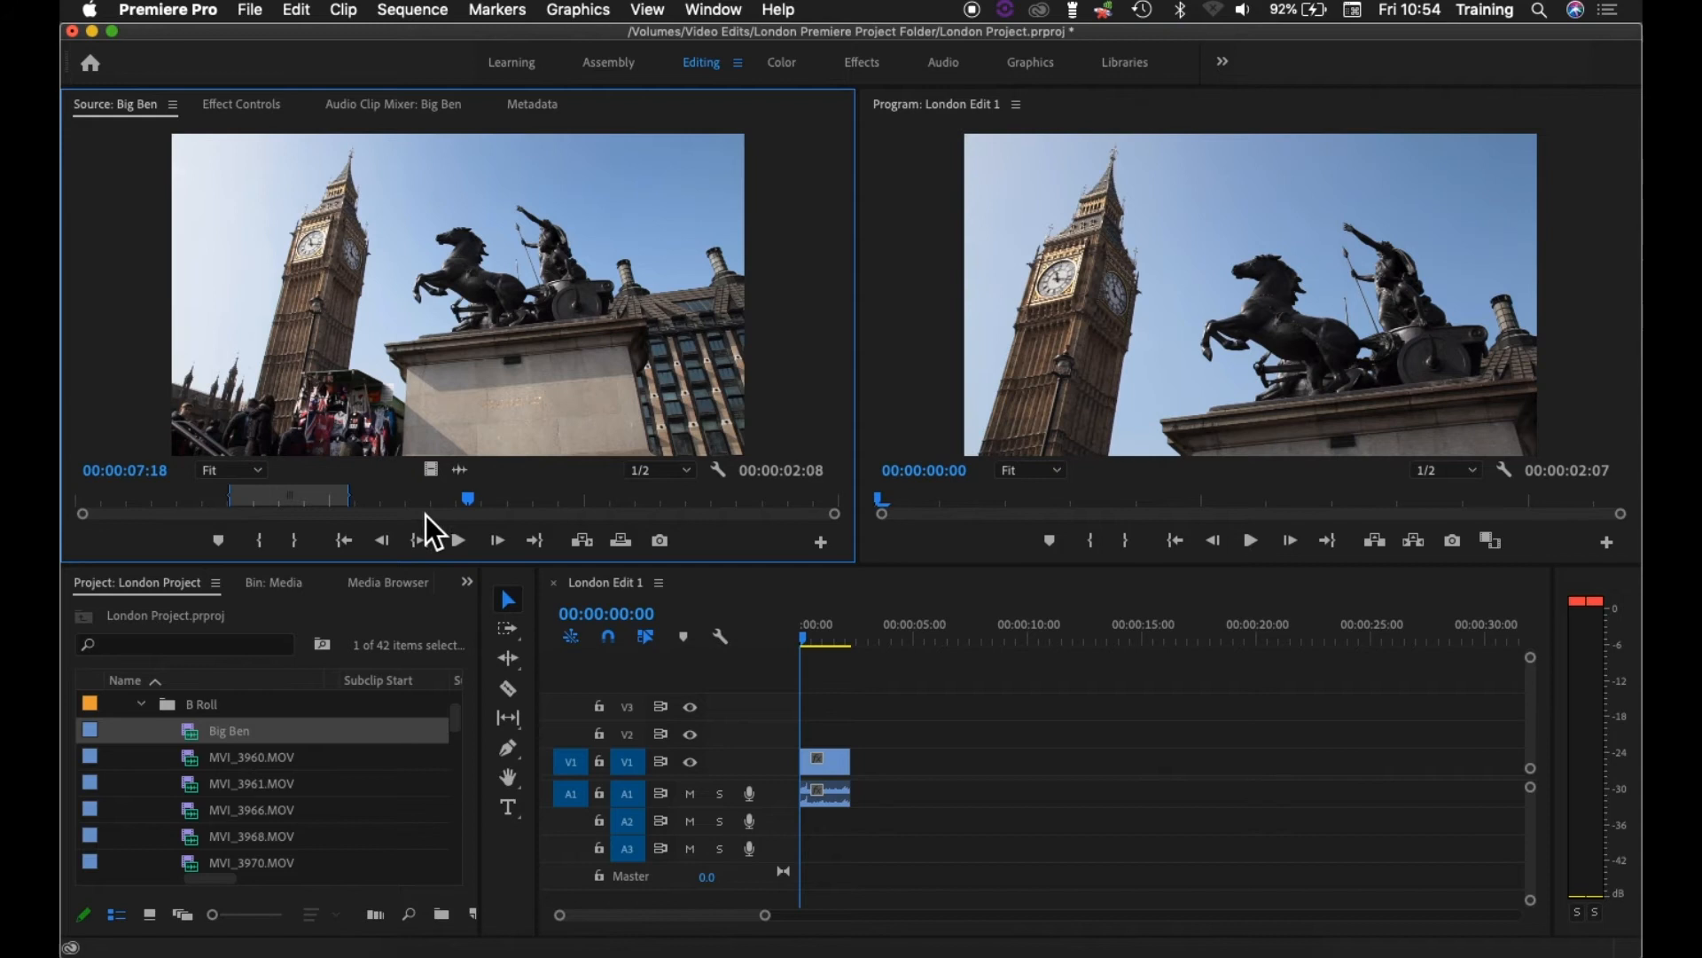
{"action": "left_click", "coordinate": [471, 537]}
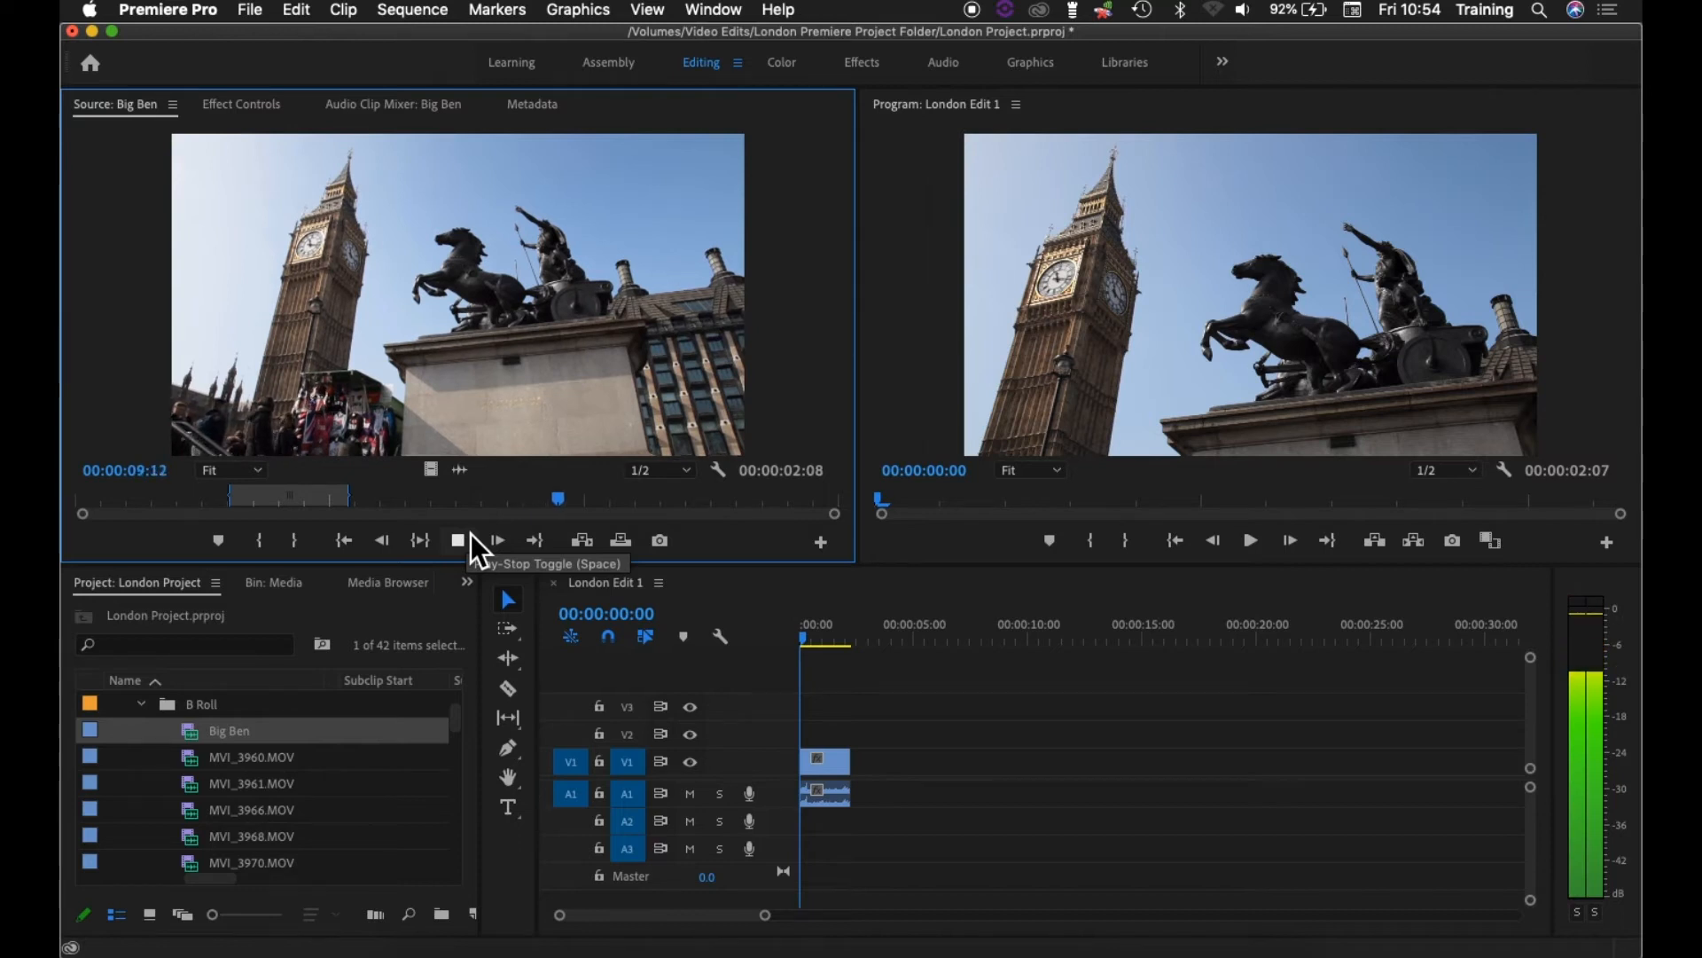
Step: Stop and restart playback of the Big Ben source clip a few times, leaving it paused
{"action": "left_click", "coordinate": [471, 536]}
{"action": "left_click", "coordinate": [471, 536]}
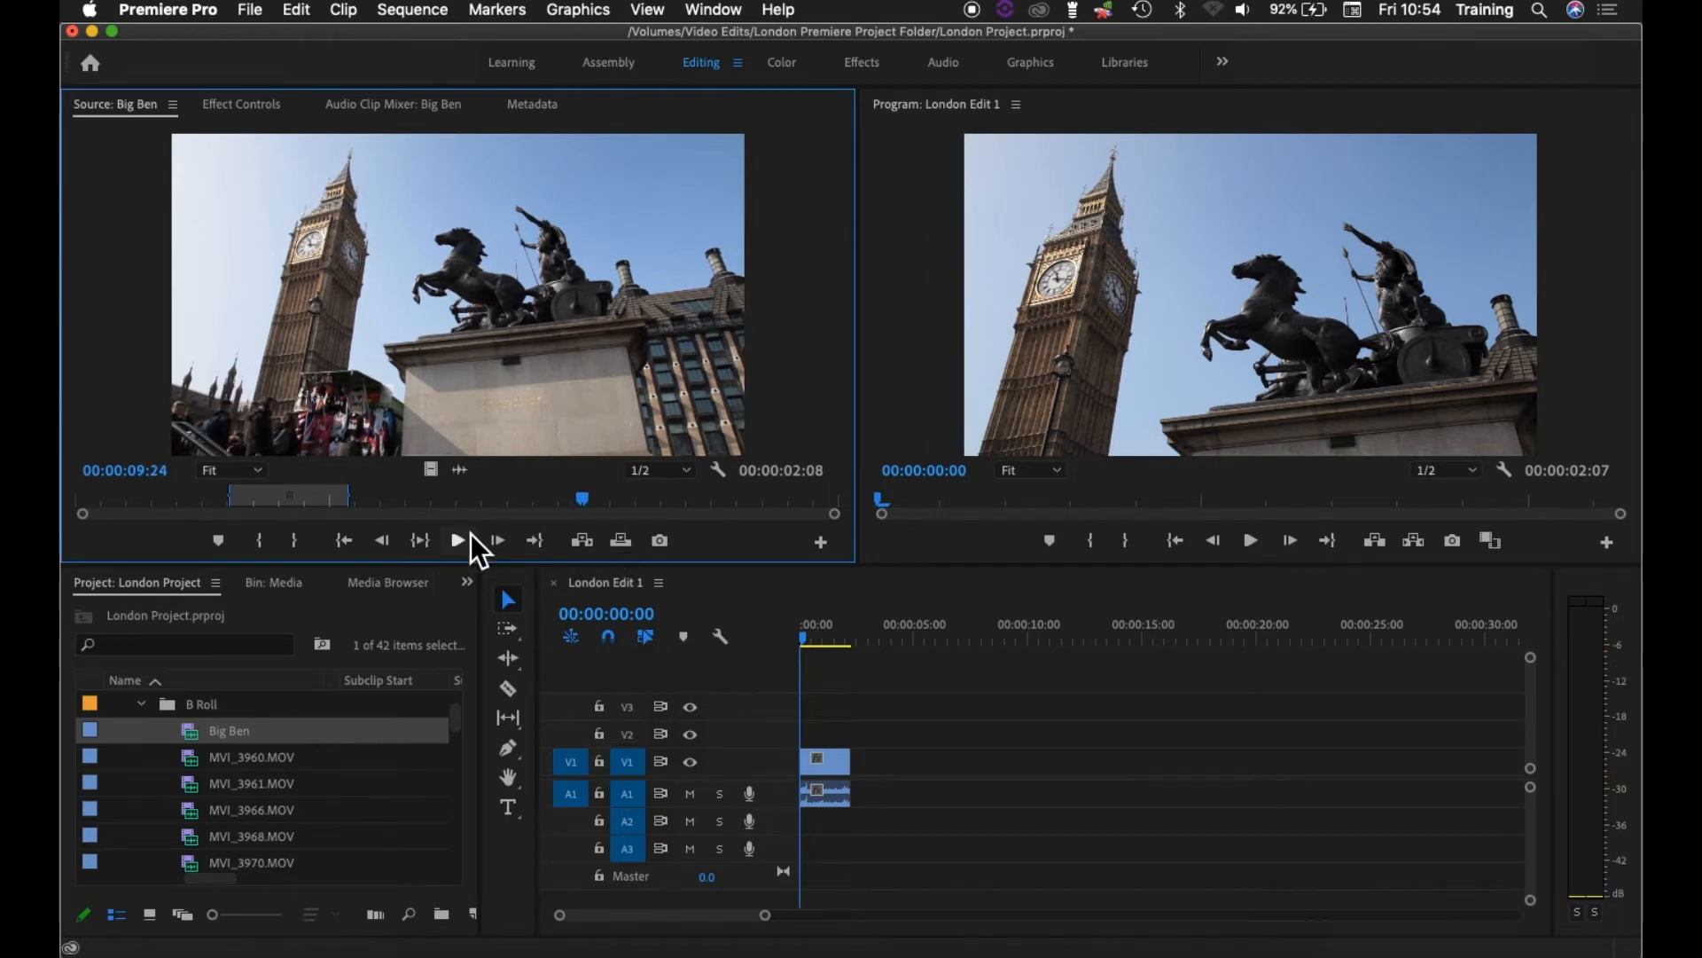
{"action": "left_click", "coordinate": [471, 535]}
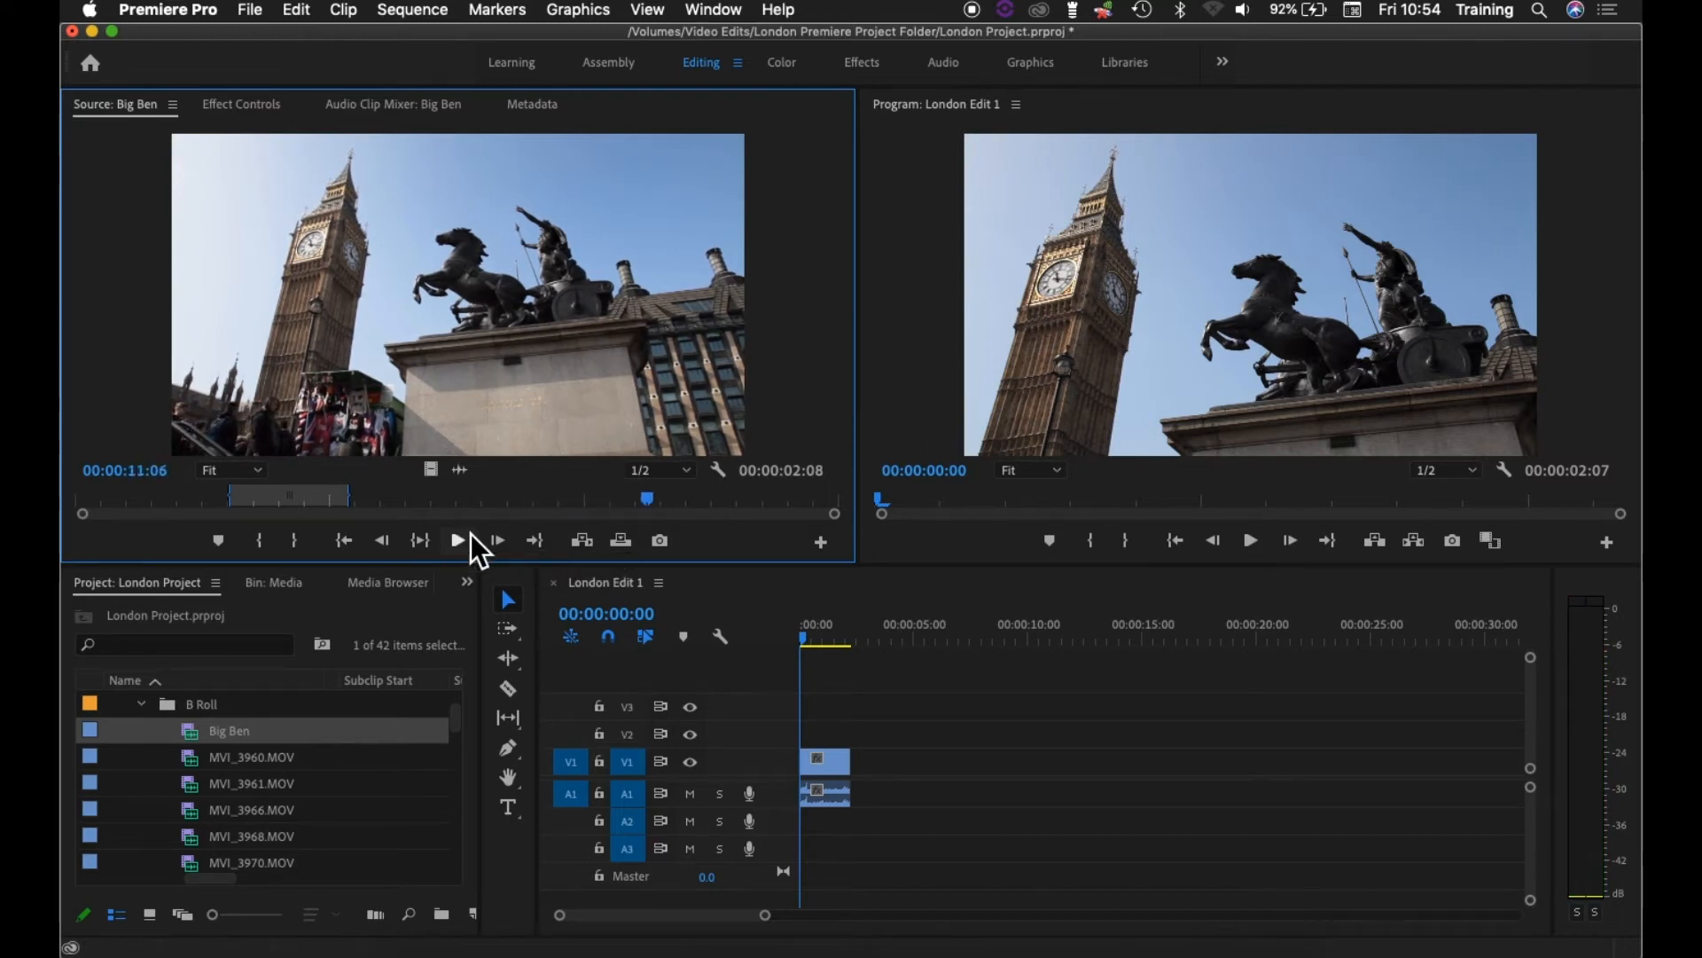
Step: Play the Big Ben source clip briefly from 00:00:01:07, step back several frames, and resume playback
{"action": "left_click", "coordinate": [143, 502]}
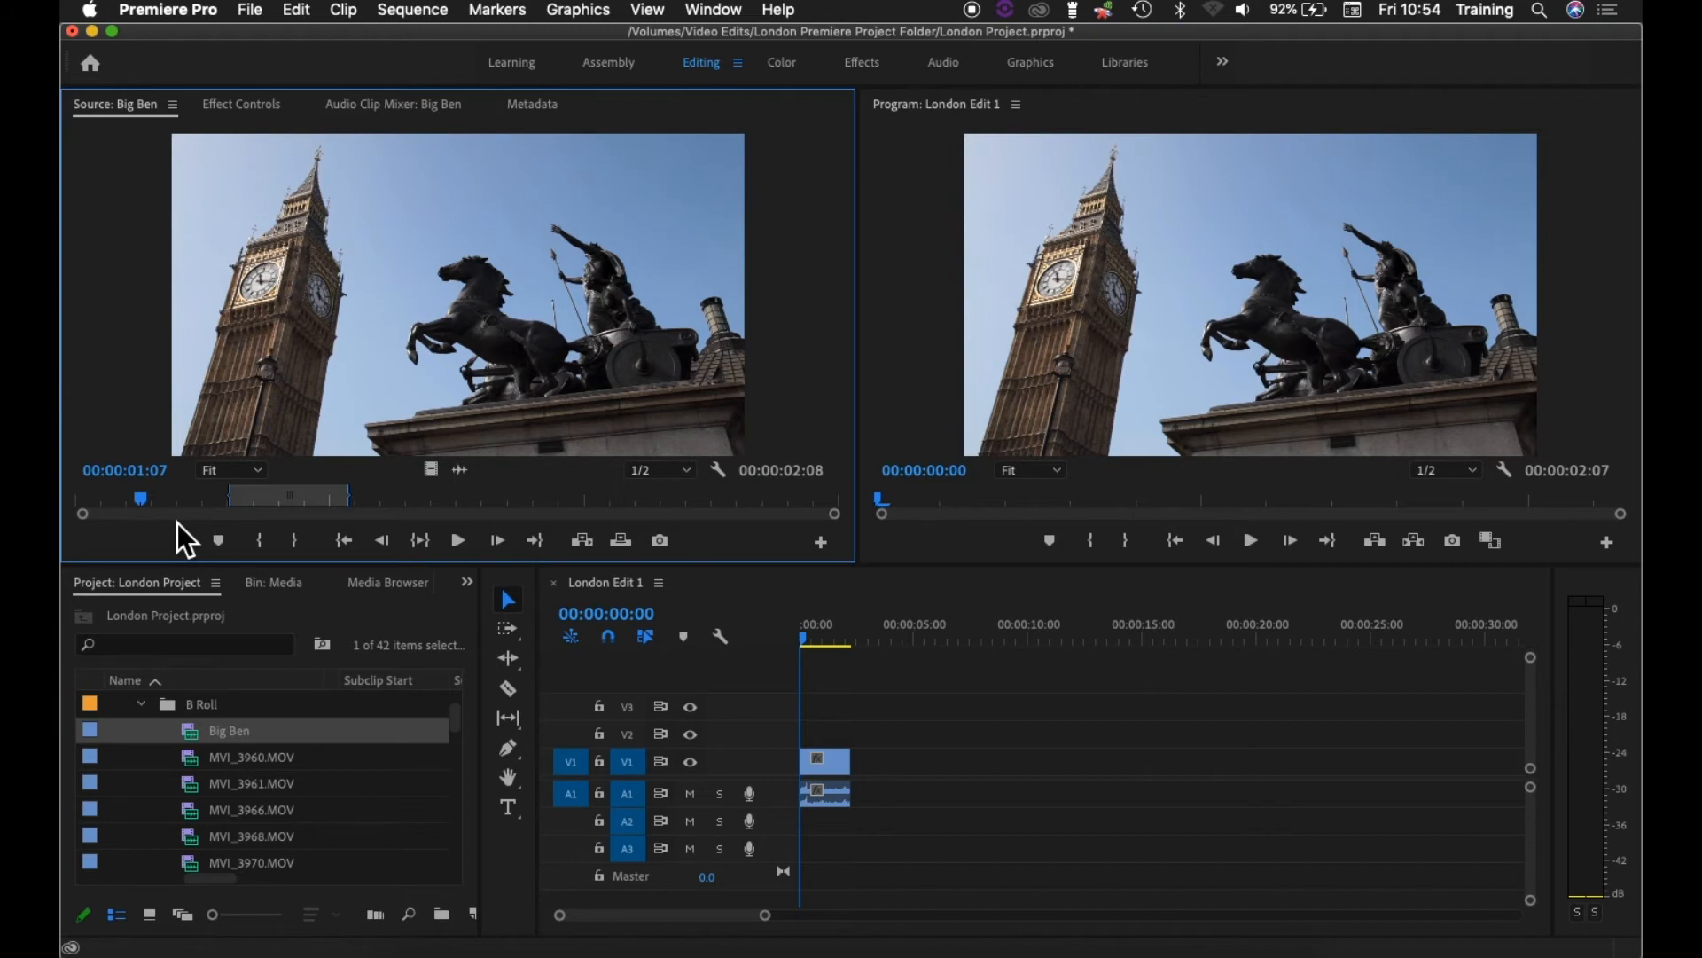
{"action": "key", "text": "space"}
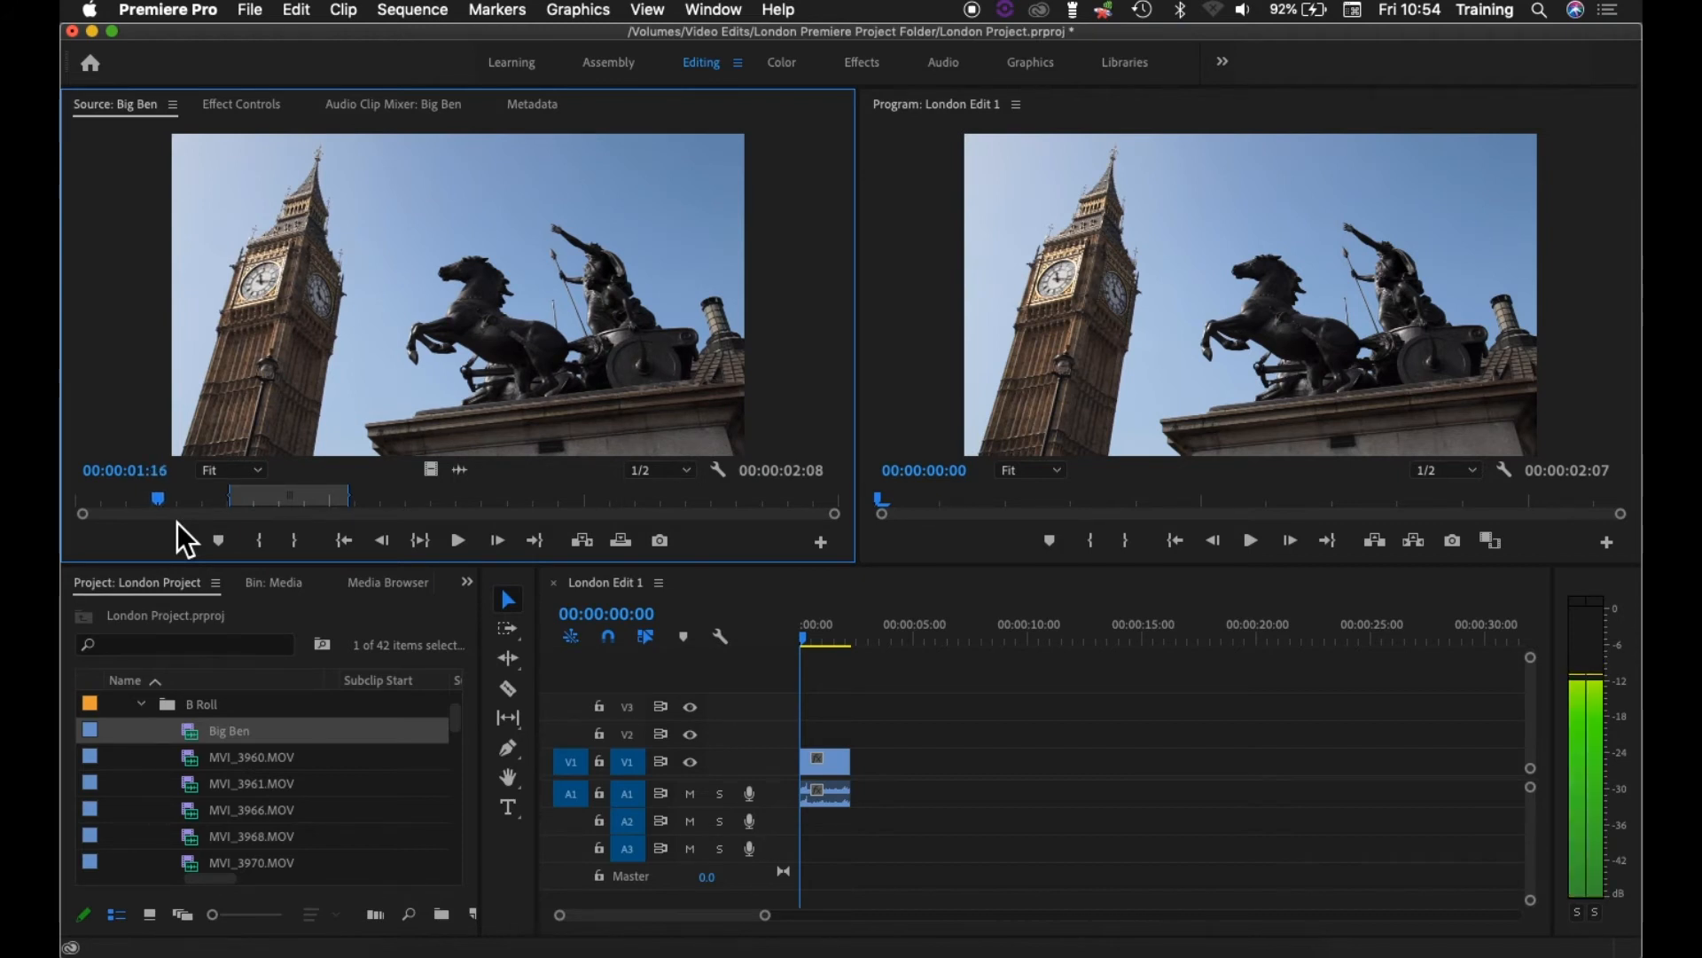
{"action": "key", "text": "Left"}
{"action": "key", "text": "Left"}
{"action": "key", "text": "Left"}
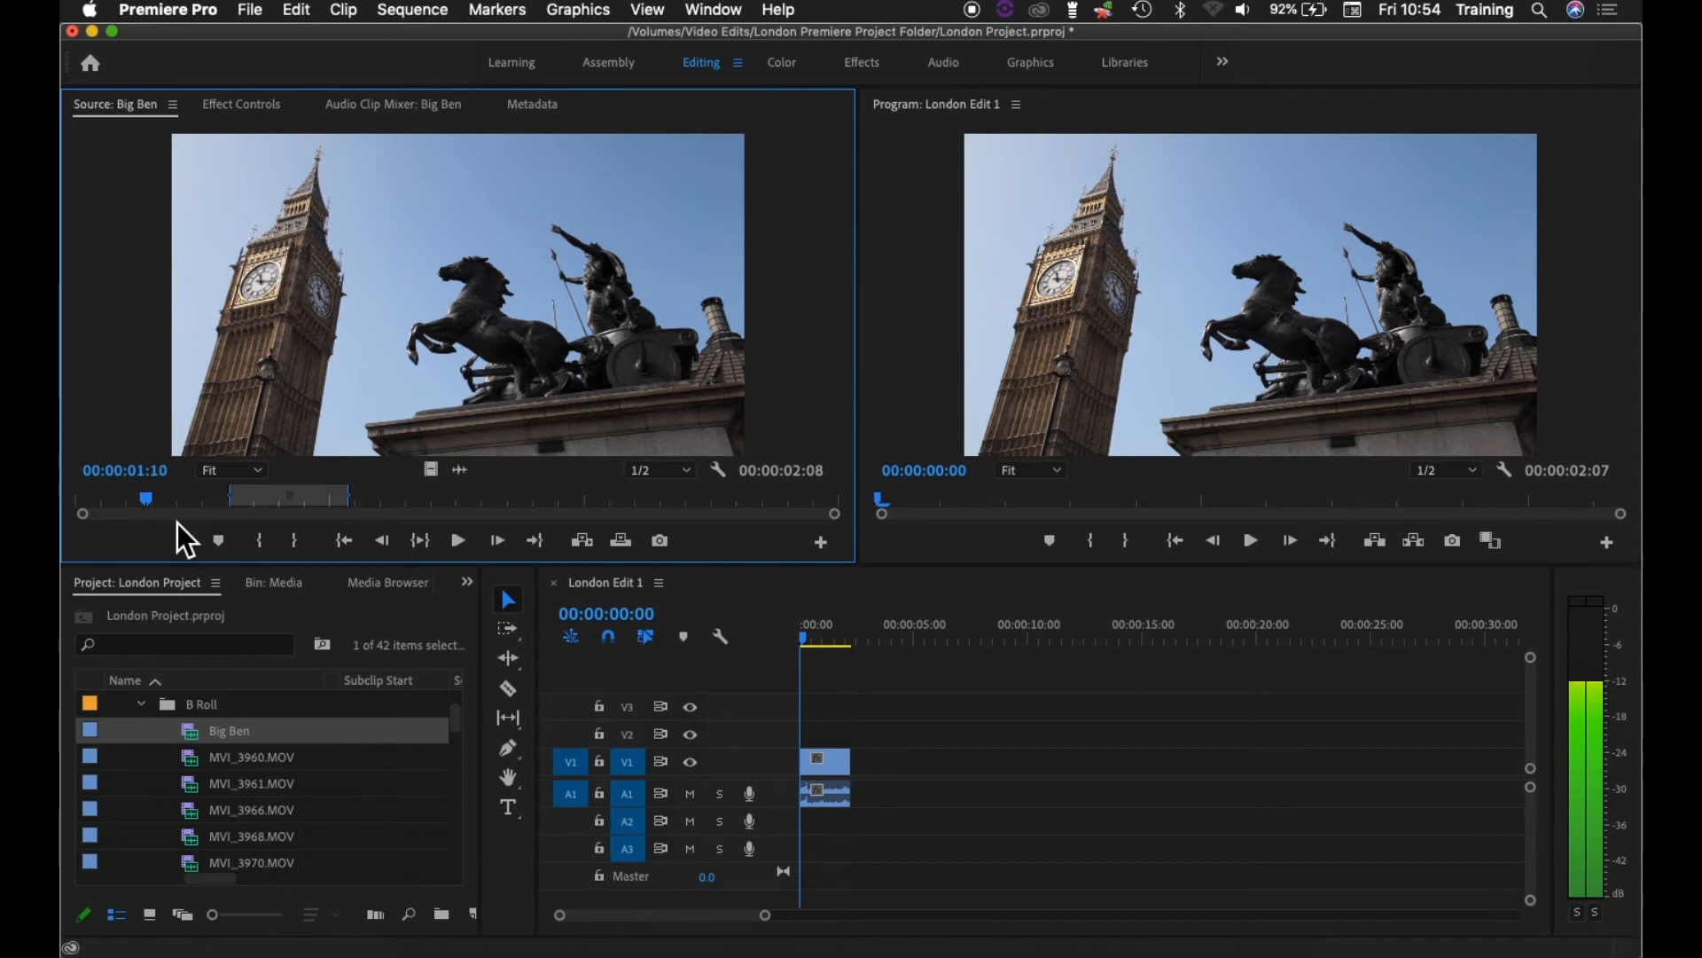
{"action": "key", "text": "space"}
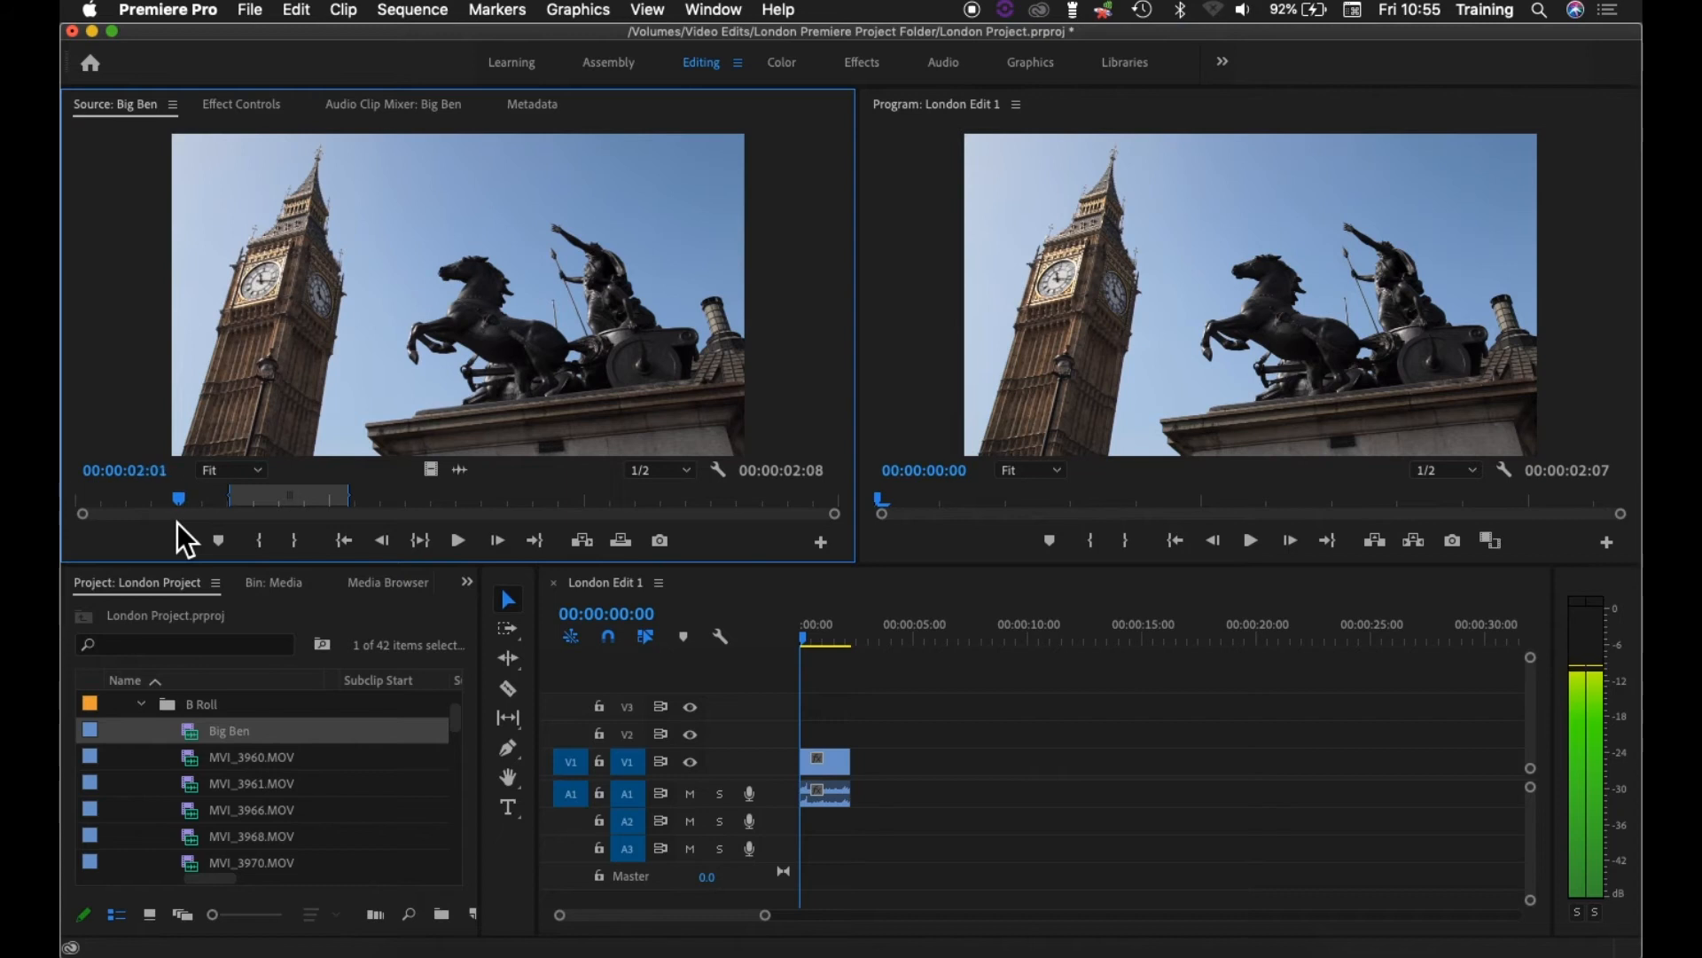
Step: Shuttle the Big Ben source clip in reverse, pause it, and shuttle it forward, alternating between directions
{"action": "key", "text": "j"}
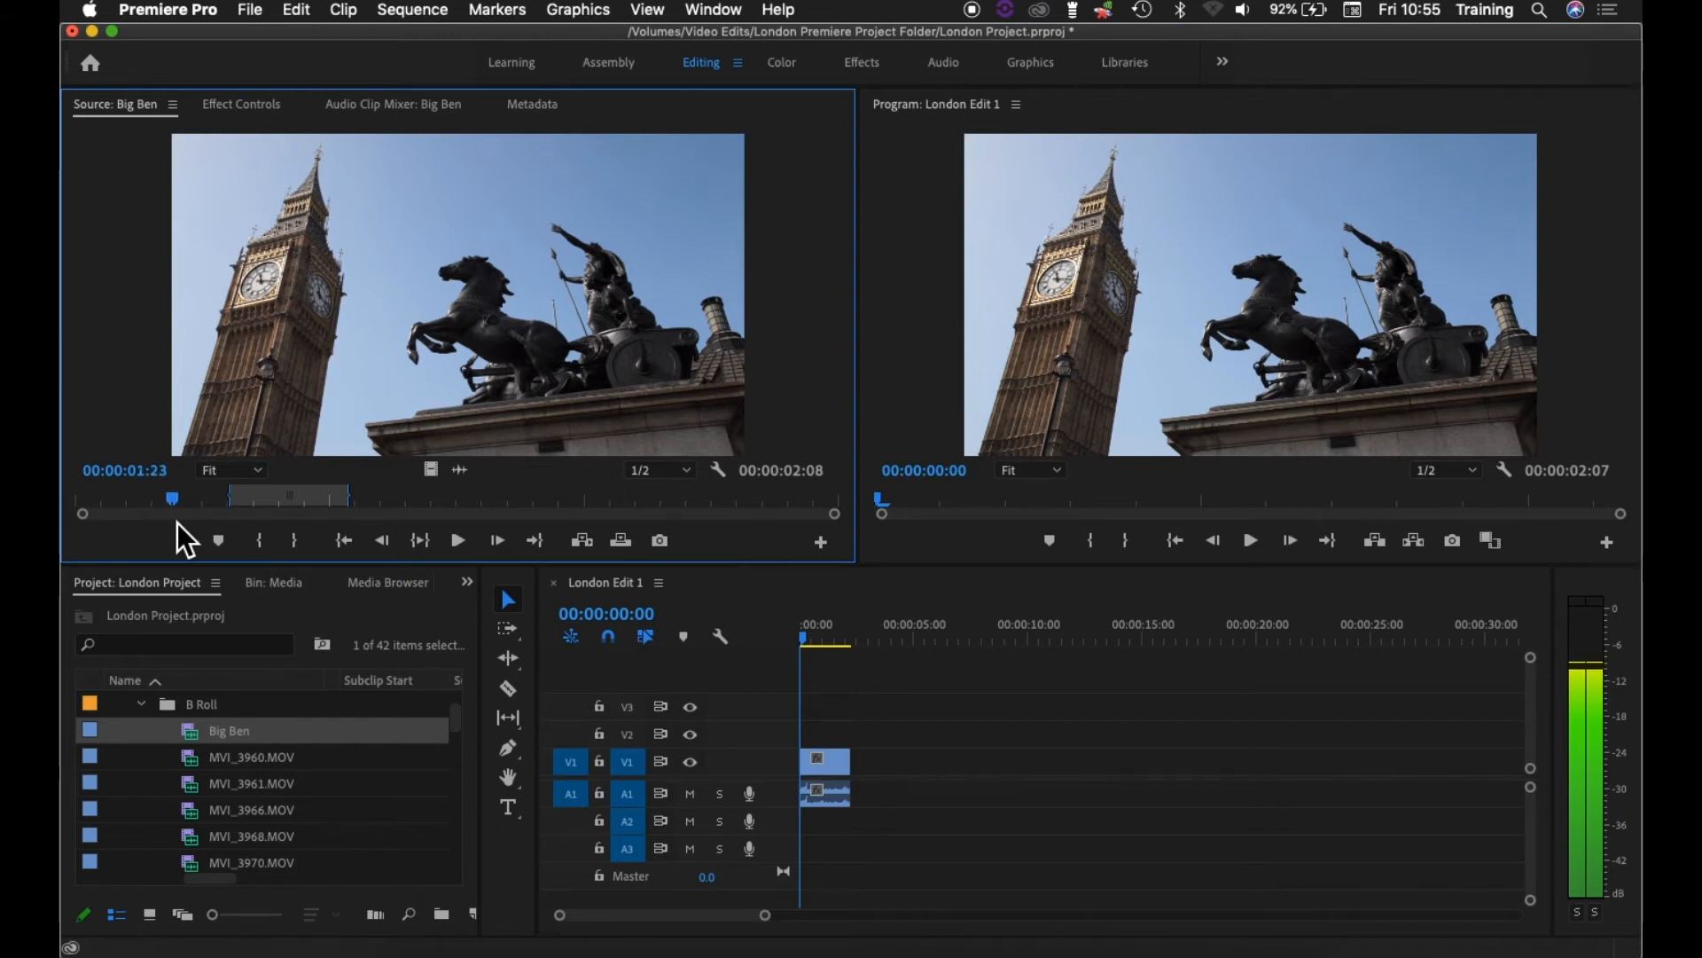
{"action": "key", "text": "k"}
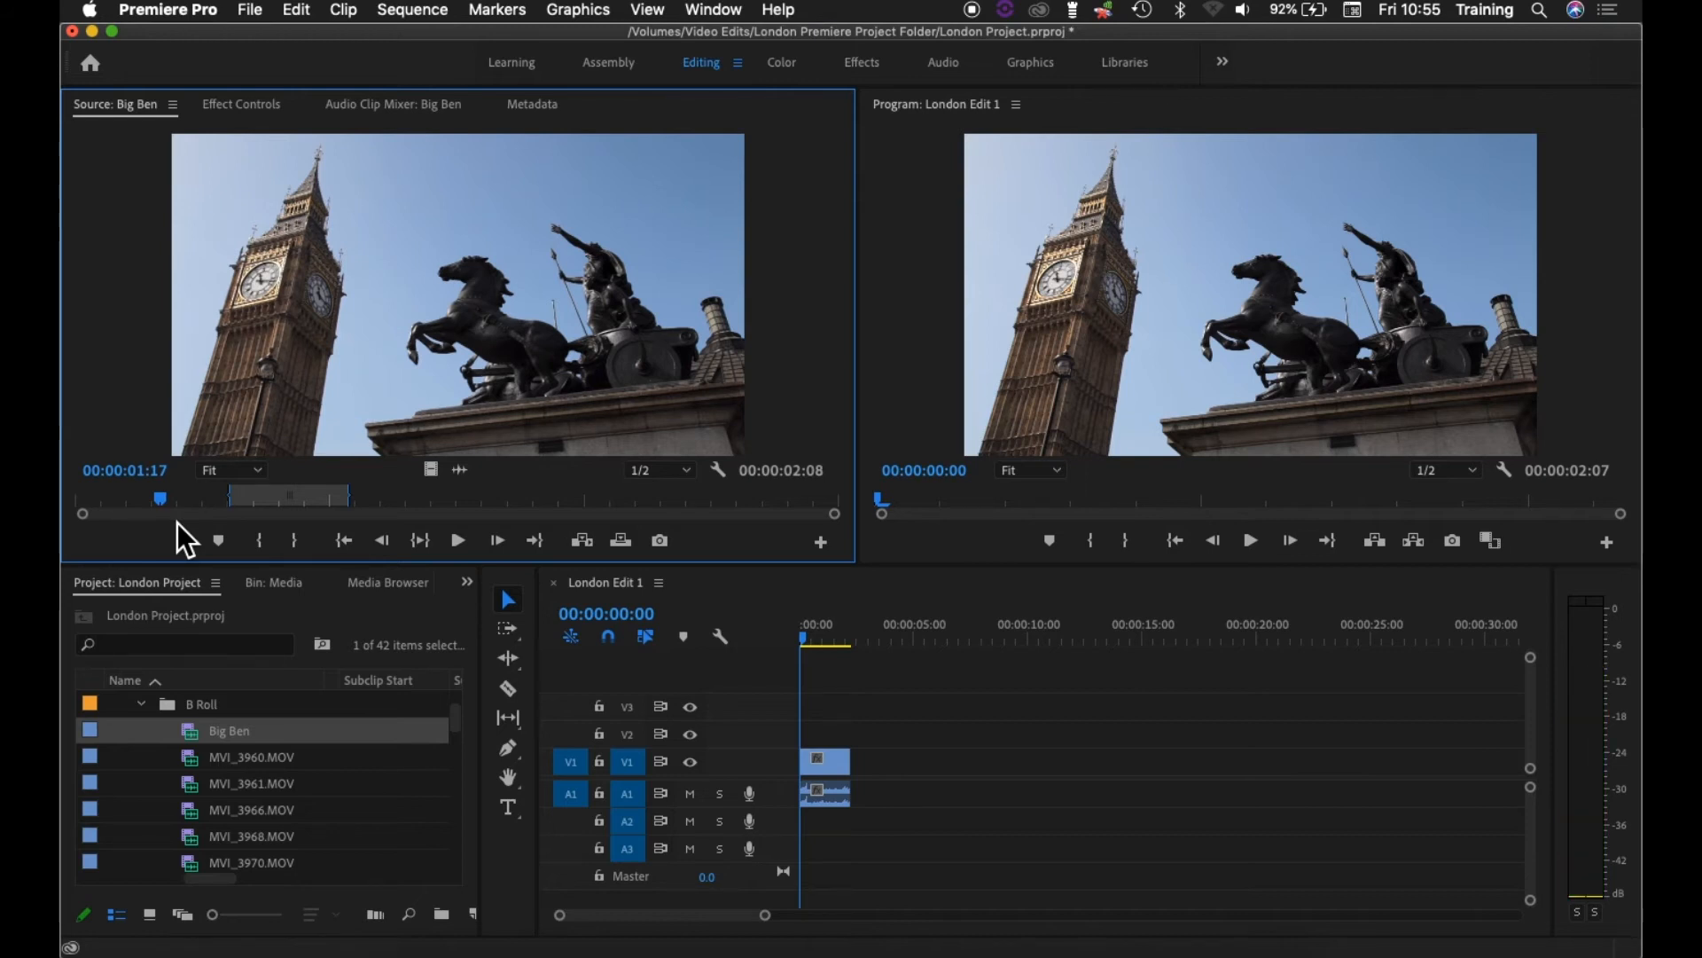
{"action": "key", "text": "l"}
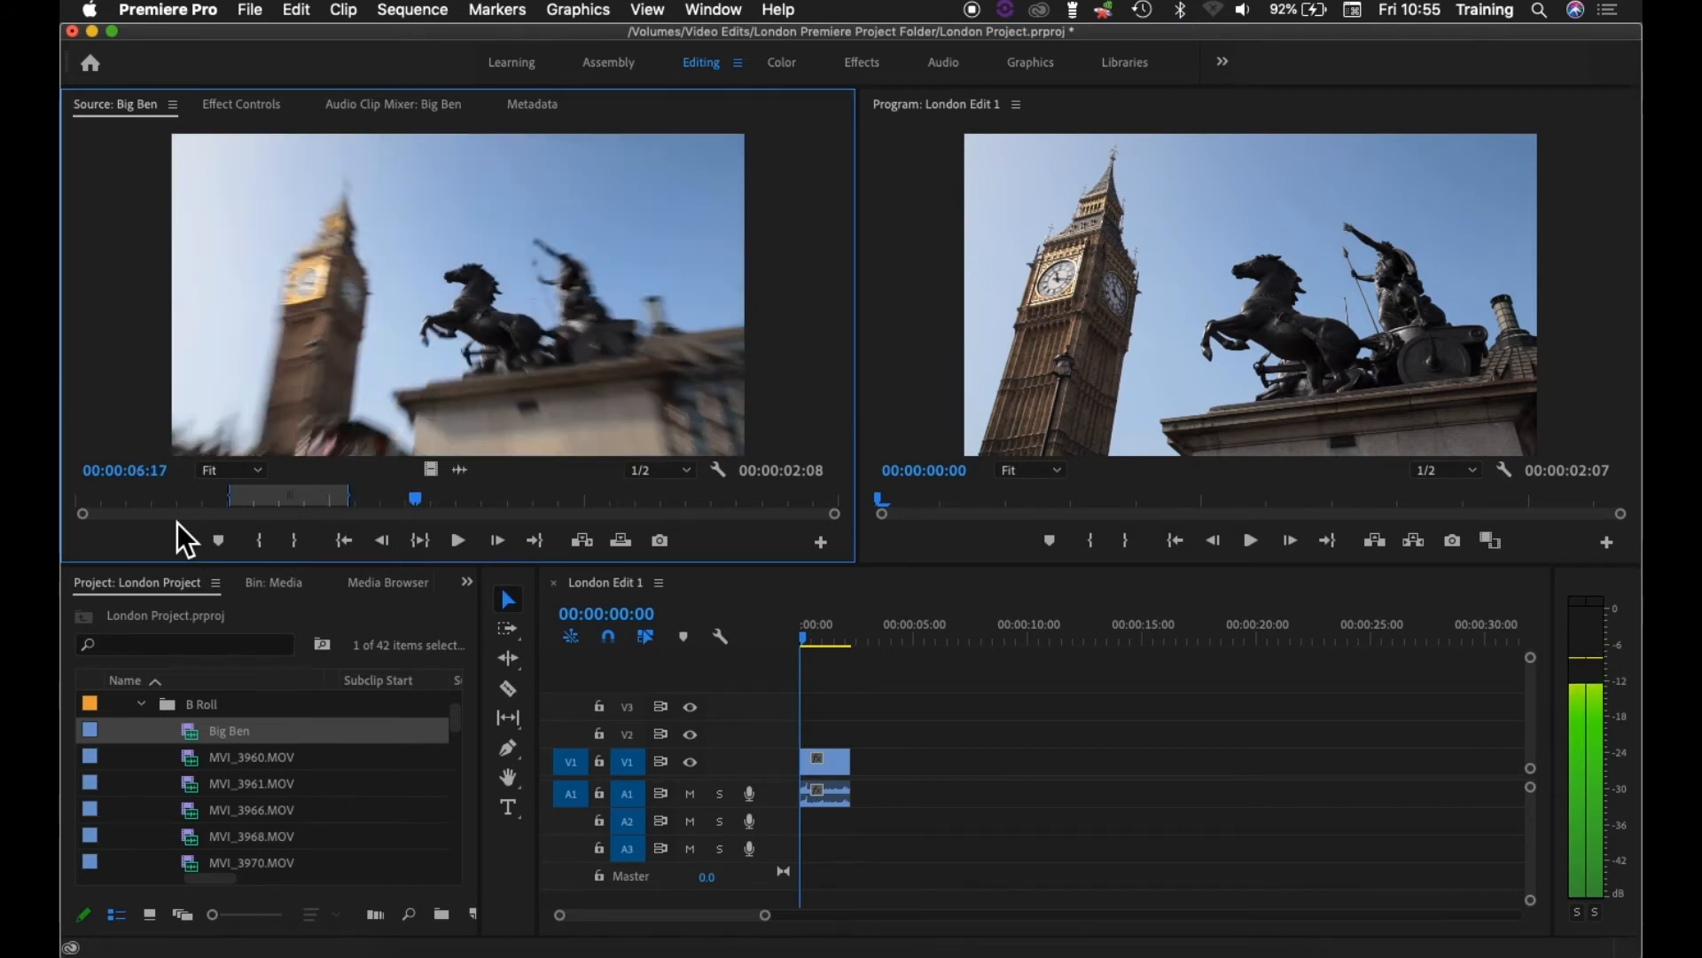
{"action": "key", "text": "j"}
{"action": "key", "text": "k"}
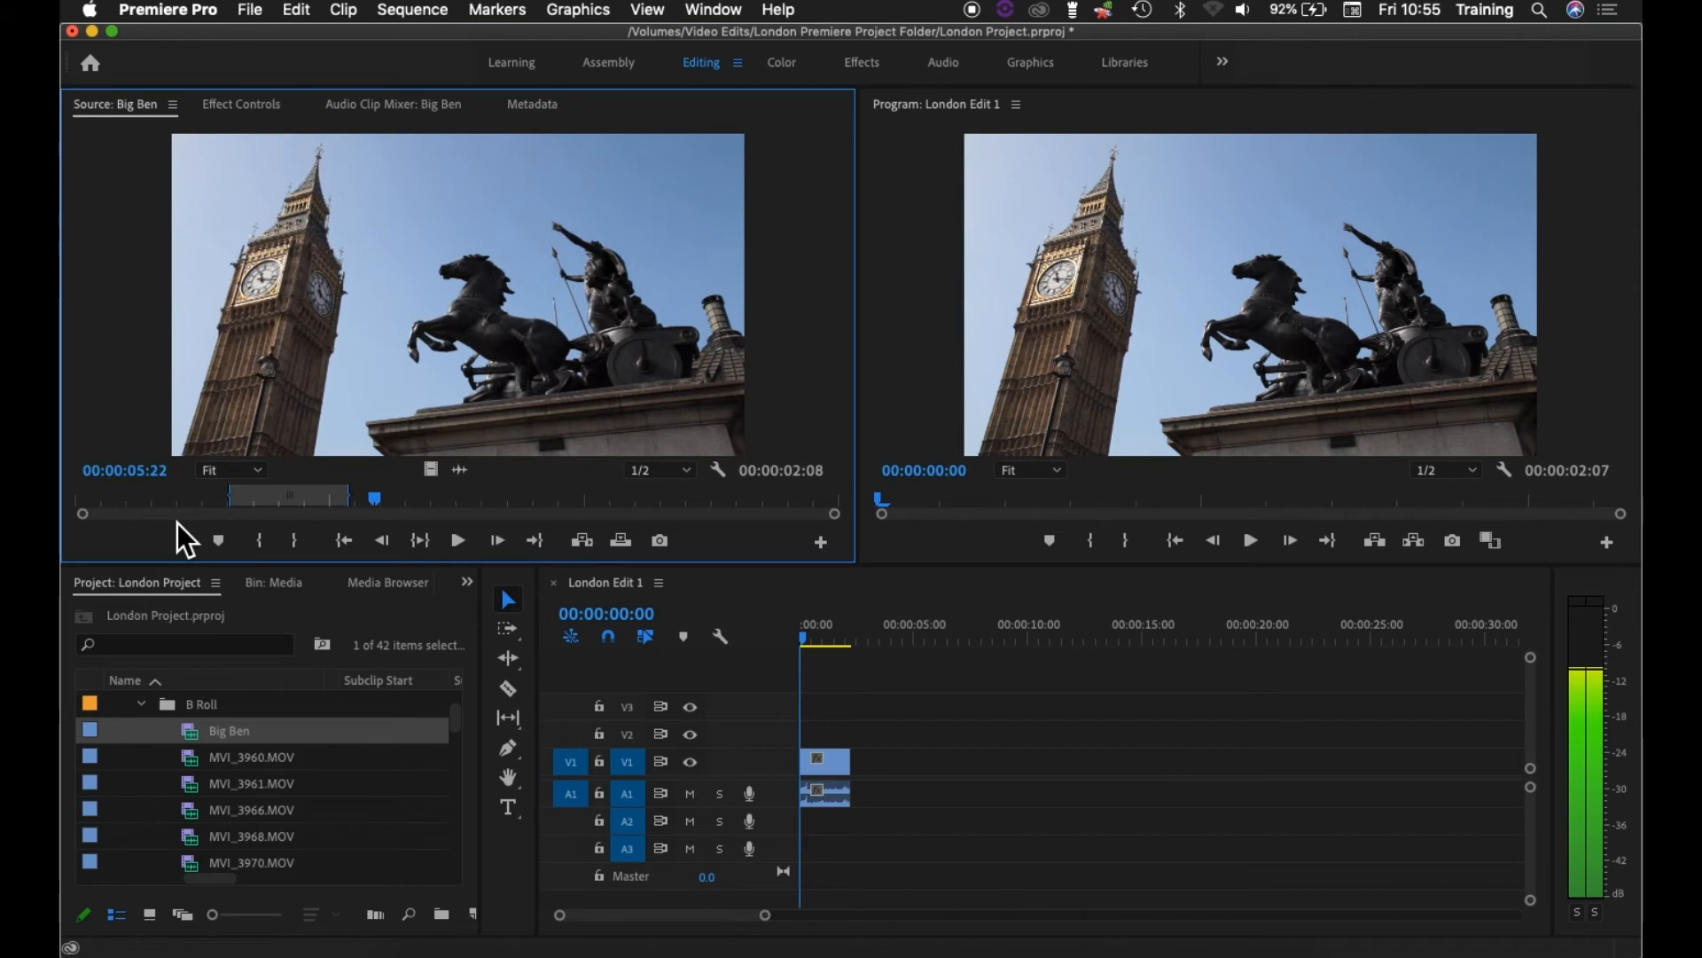
{"action": "key", "text": "l"}
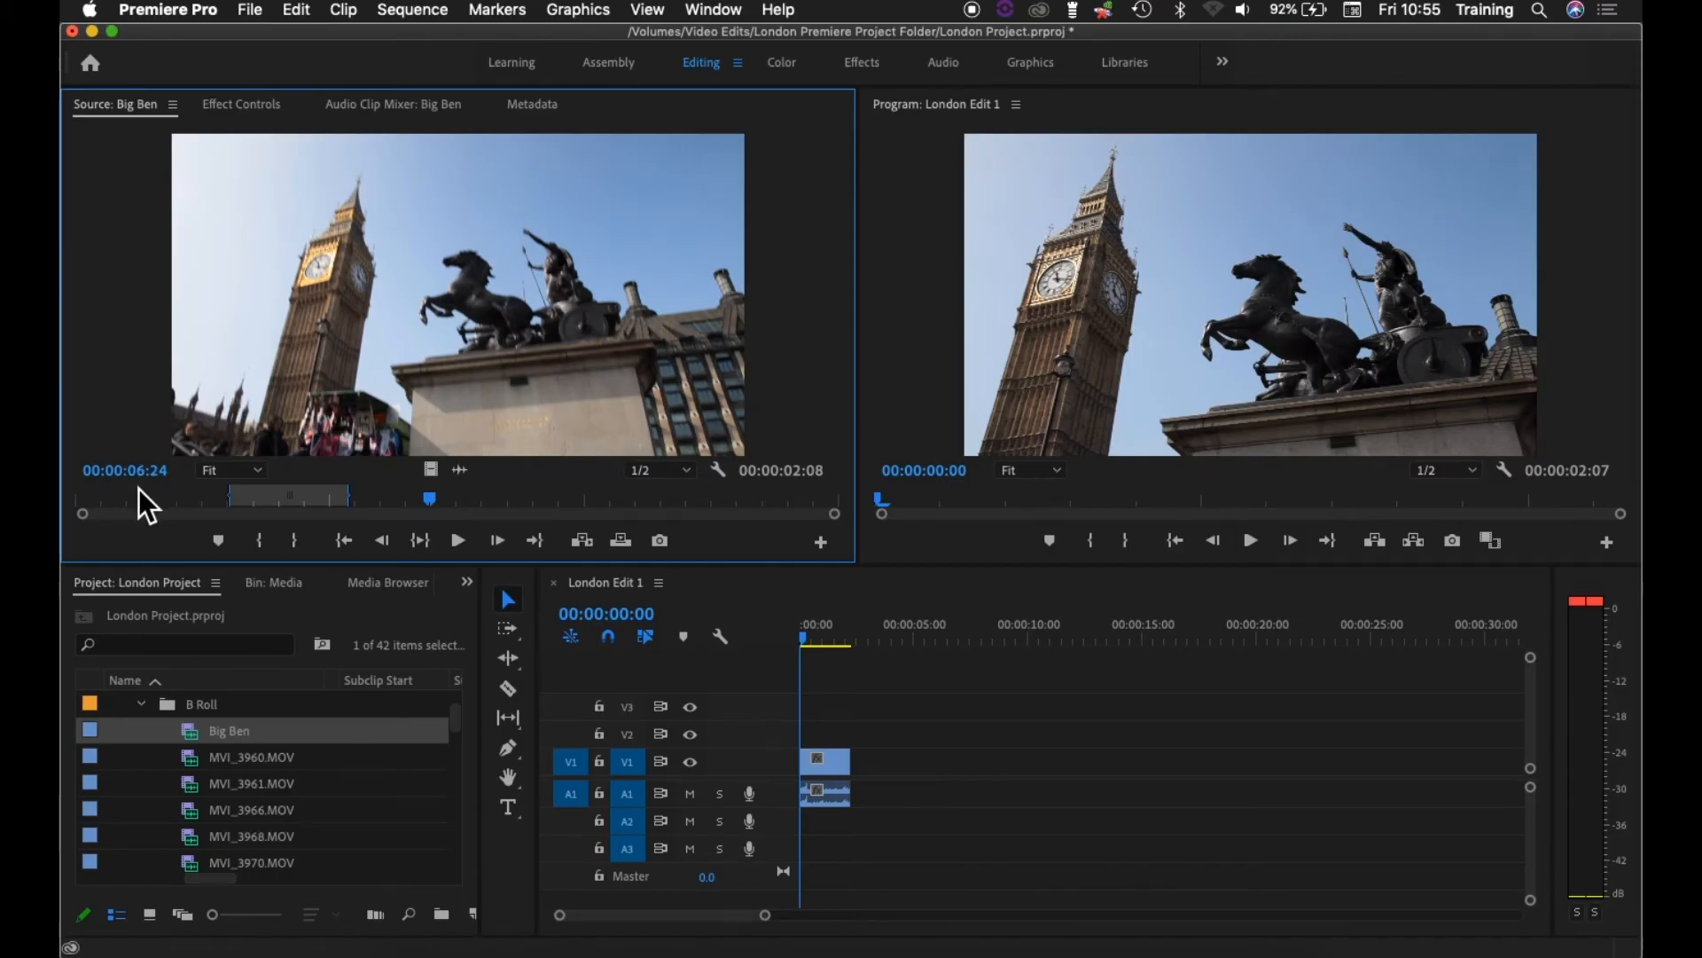
Step: Start and stop playback of the Big Ben source clip, and step backward frame by frame
{"action": "key", "text": "space"}
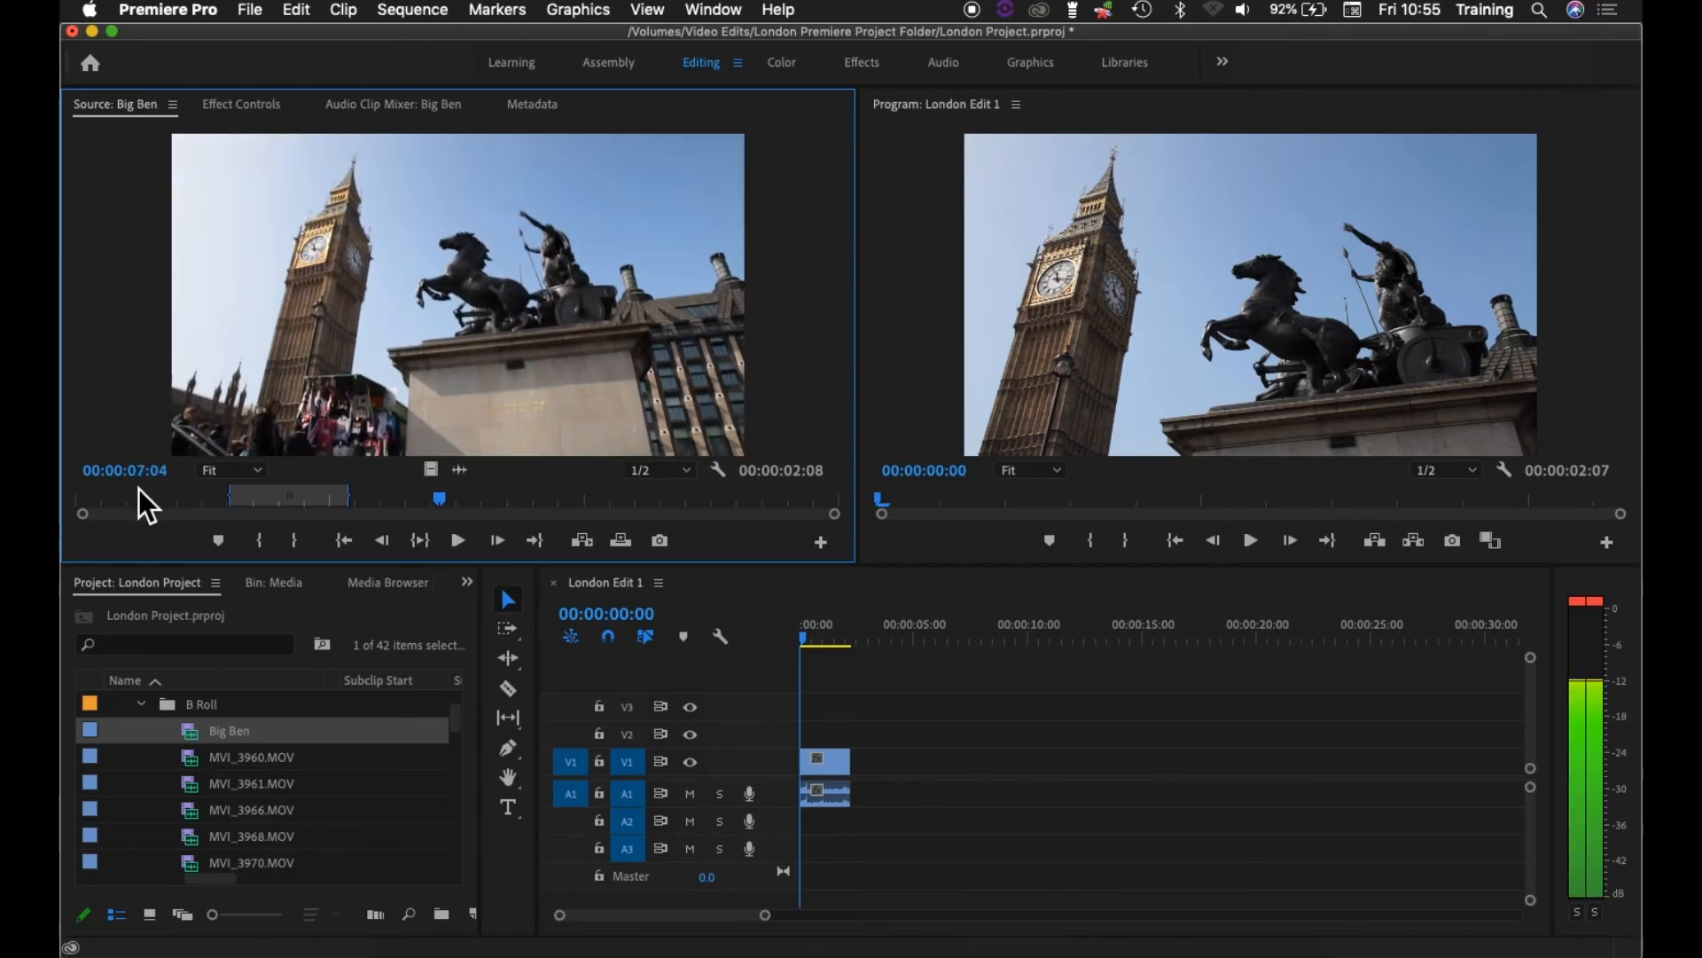
{"action": "key", "text": "space"}
{"action": "key", "text": "Left"}
{"action": "key", "text": "Left"}
{"action": "key", "text": "Left"}
{"action": "key", "text": "Left"}
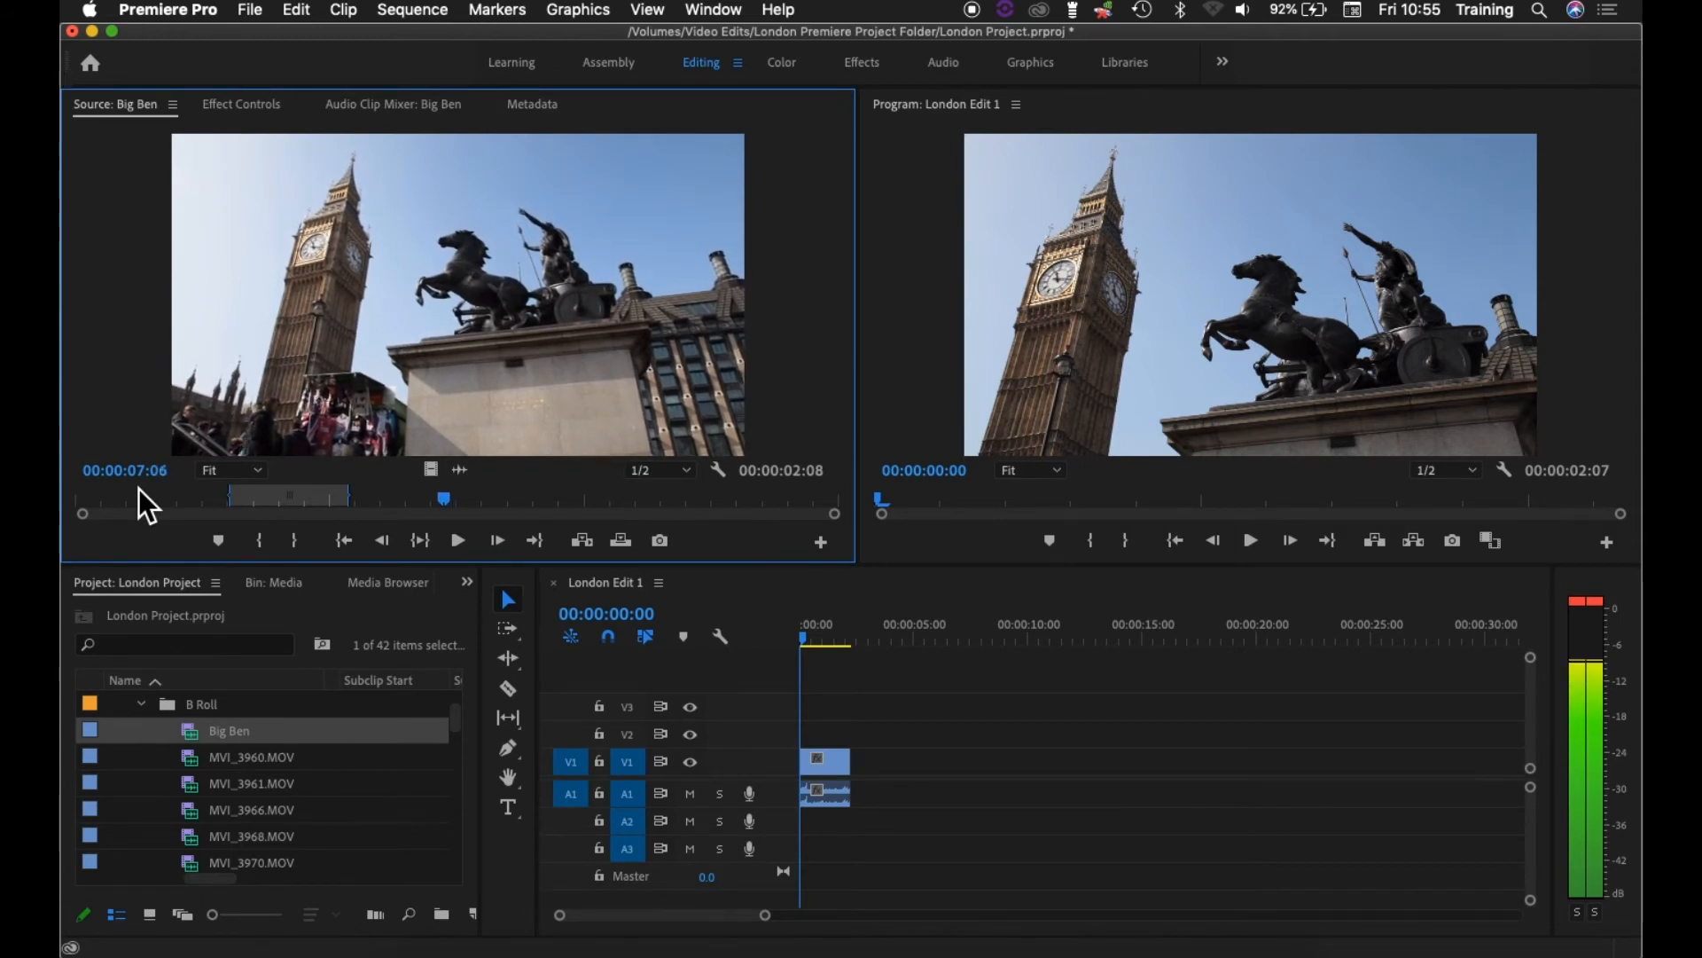
Step: Step the Big Ben source clip forward frame by frame to 00:00:09:00
{"action": "key", "text": "Right"}
{"action": "key", "text": "Right"}
{"action": "key", "text": "Right"}
{"action": "key", "text": "Right"}
{"action": "key", "text": "Right"}
{"action": "key", "text": "Right"}
{"action": "key", "text": "Right"}
{"action": "key", "text": "Right"}
{"action": "key", "text": "Right"}
{"action": "key", "text": "Right"}
{"action": "key", "text": "Right"}
{"action": "key", "text": "Right"}
{"action": "key", "text": "Right"}
{"action": "key", "text": "Right"}
{"action": "key", "text": "Right"}
{"action": "key", "text": "Right"}
{"action": "key", "text": "Right"}
{"action": "key", "text": "Right"}
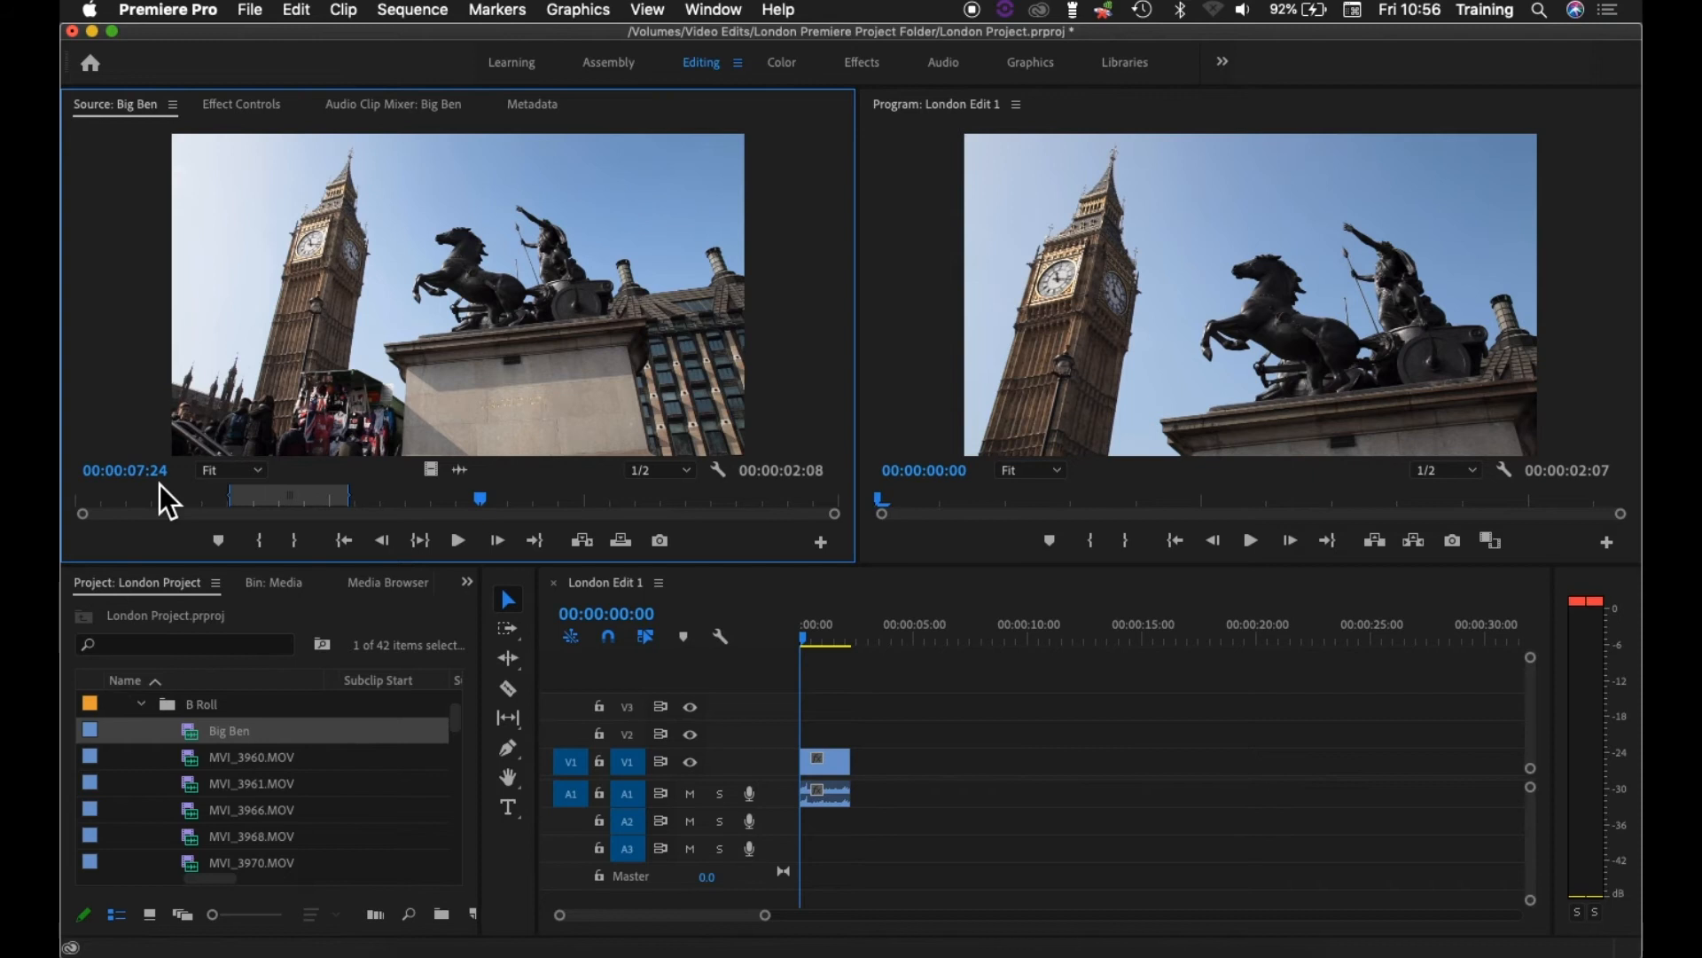
{"action": "key", "text": "Right"}
{"action": "key", "text": "Right"}
{"action": "key", "text": "Right"}
{"action": "key", "text": "Right"}
{"action": "key", "text": "Right"}
{"action": "key", "text": "Right"}
{"action": "key", "text": "Right"}
{"action": "key", "text": "Right"}
{"action": "key", "text": "Right"}
{"action": "key", "text": "Right"}
{"action": "key", "text": "Right"}
{"action": "key", "text": "Right"}
{"action": "key", "text": "Right"}
{"action": "key", "text": "Right"}
{"action": "key", "text": "Right"}
{"action": "key", "text": "Right"}
{"action": "key", "text": "Right"}
{"action": "key", "text": "Right"}
{"action": "key", "text": "Right"}
{"action": "key", "text": "Right"}
{"action": "key", "text": "Right"}
{"action": "key", "text": "Right"}
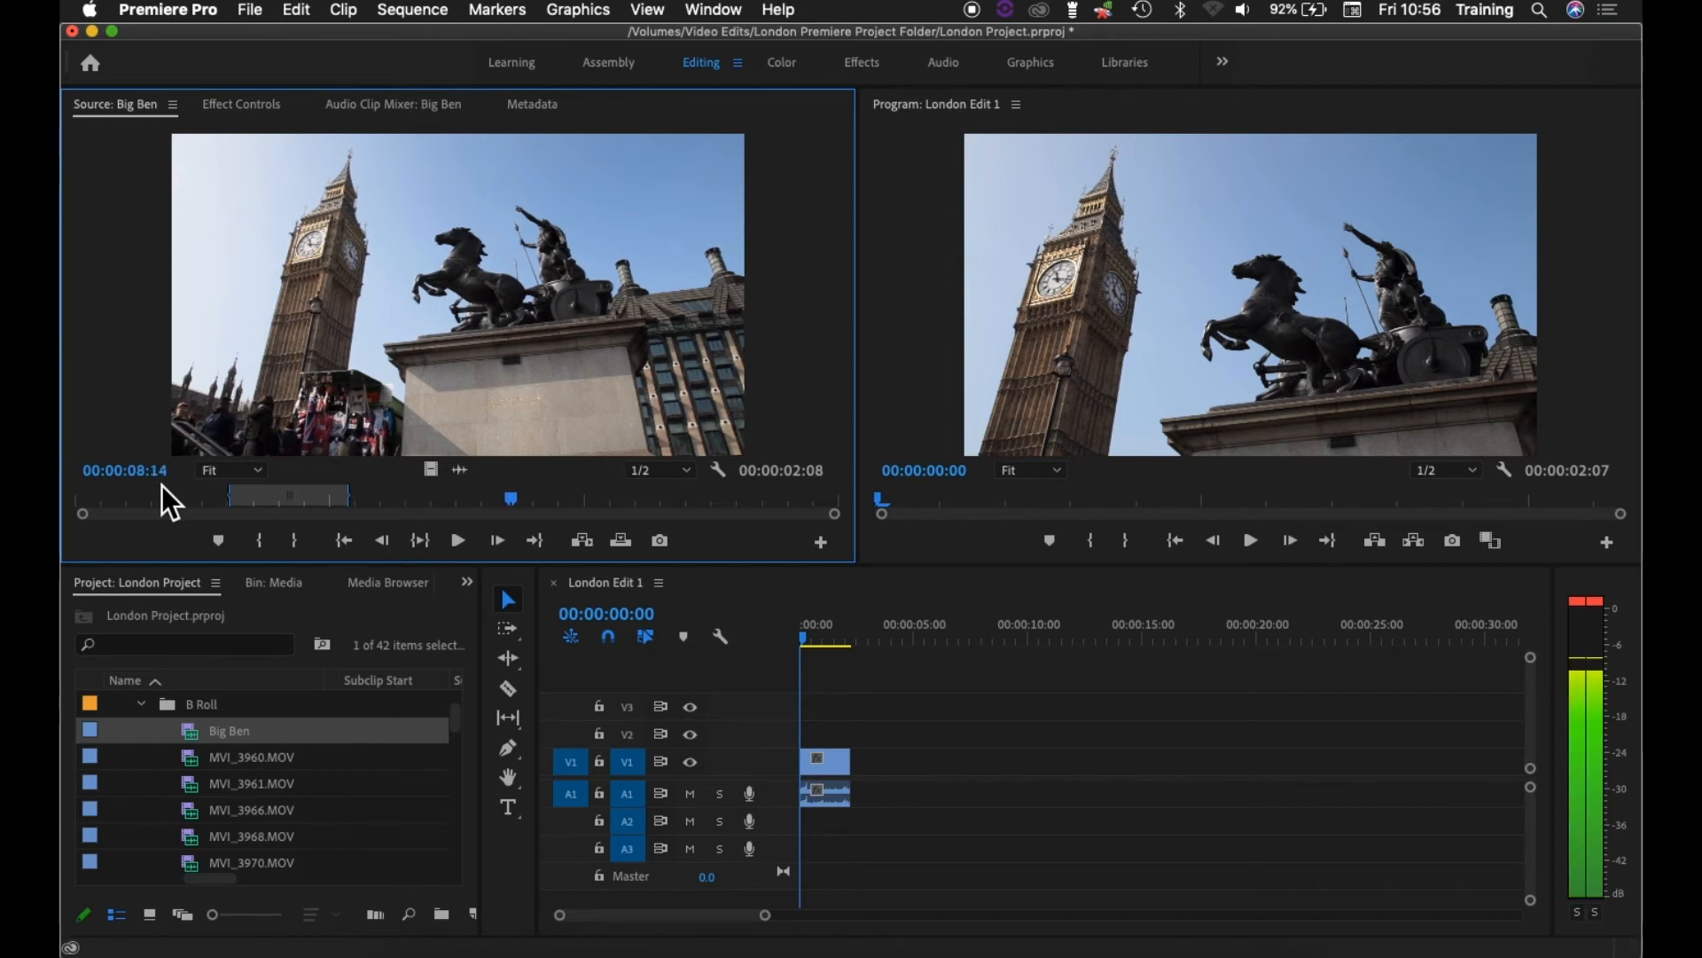
{"action": "key", "text": "Right"}
{"action": "key", "text": "Right"}
{"action": "key", "text": "Right"}
{"action": "key", "text": "Right"}
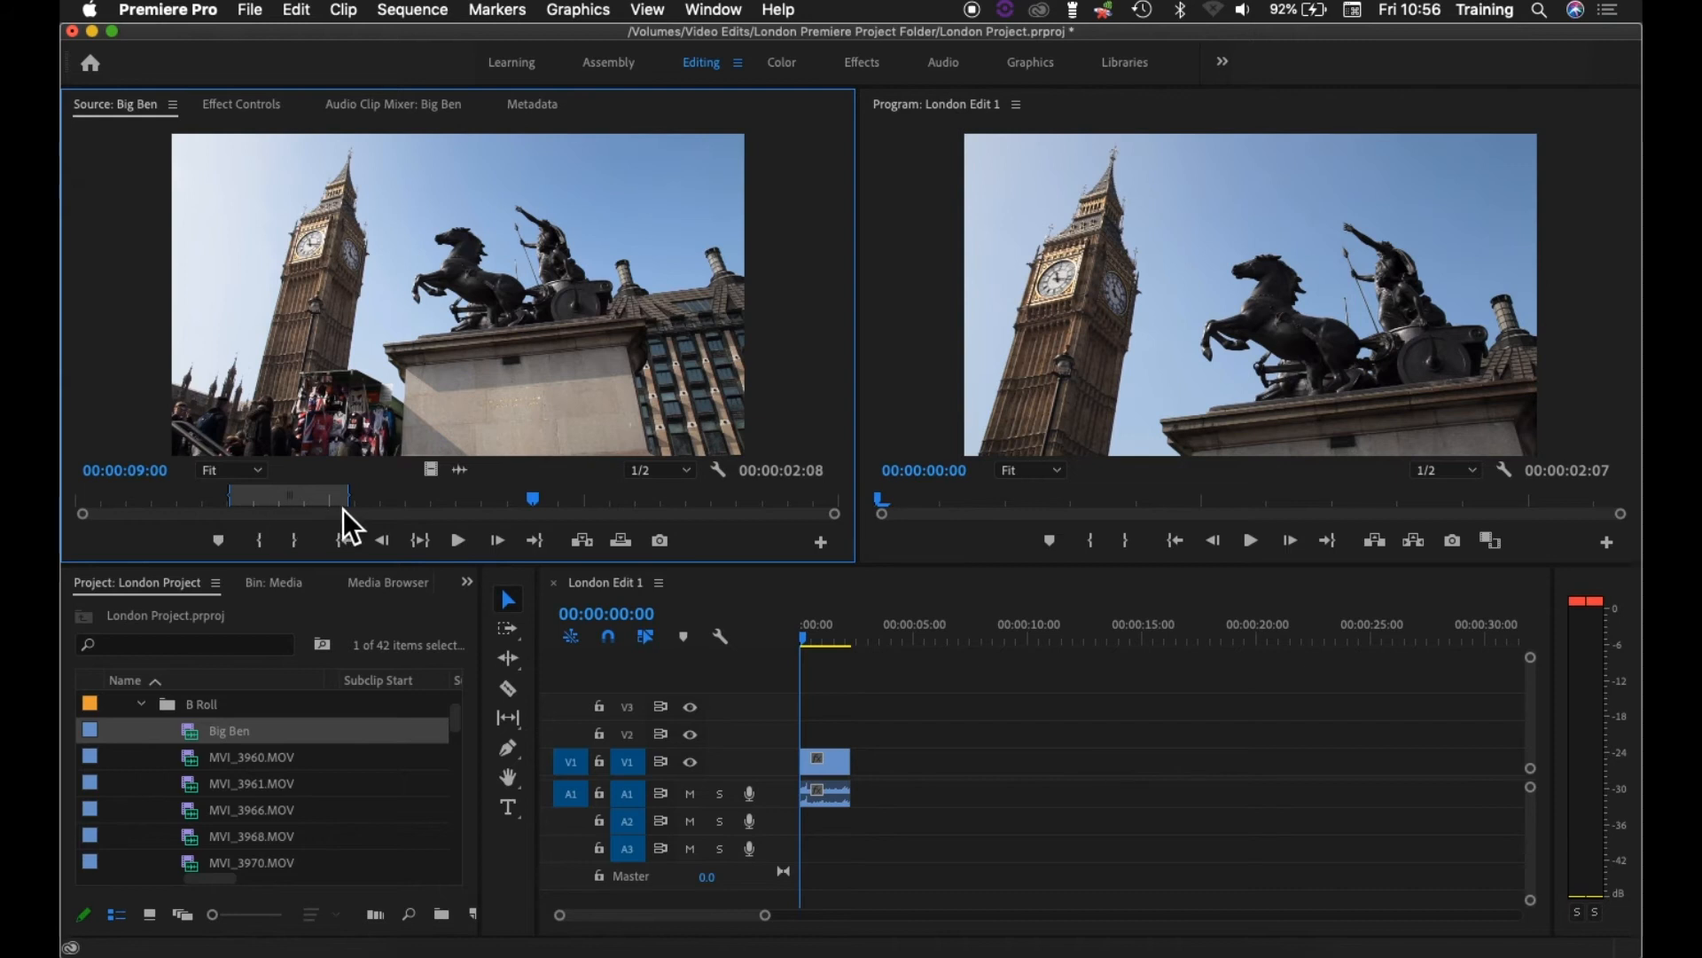
Step: Set the Big Ben source clip's Out point to 00:00:10:02, and clear both its In and Out points
{"action": "left_click_drag", "start_coordinate": [538, 503], "coordinate": [589, 502]}
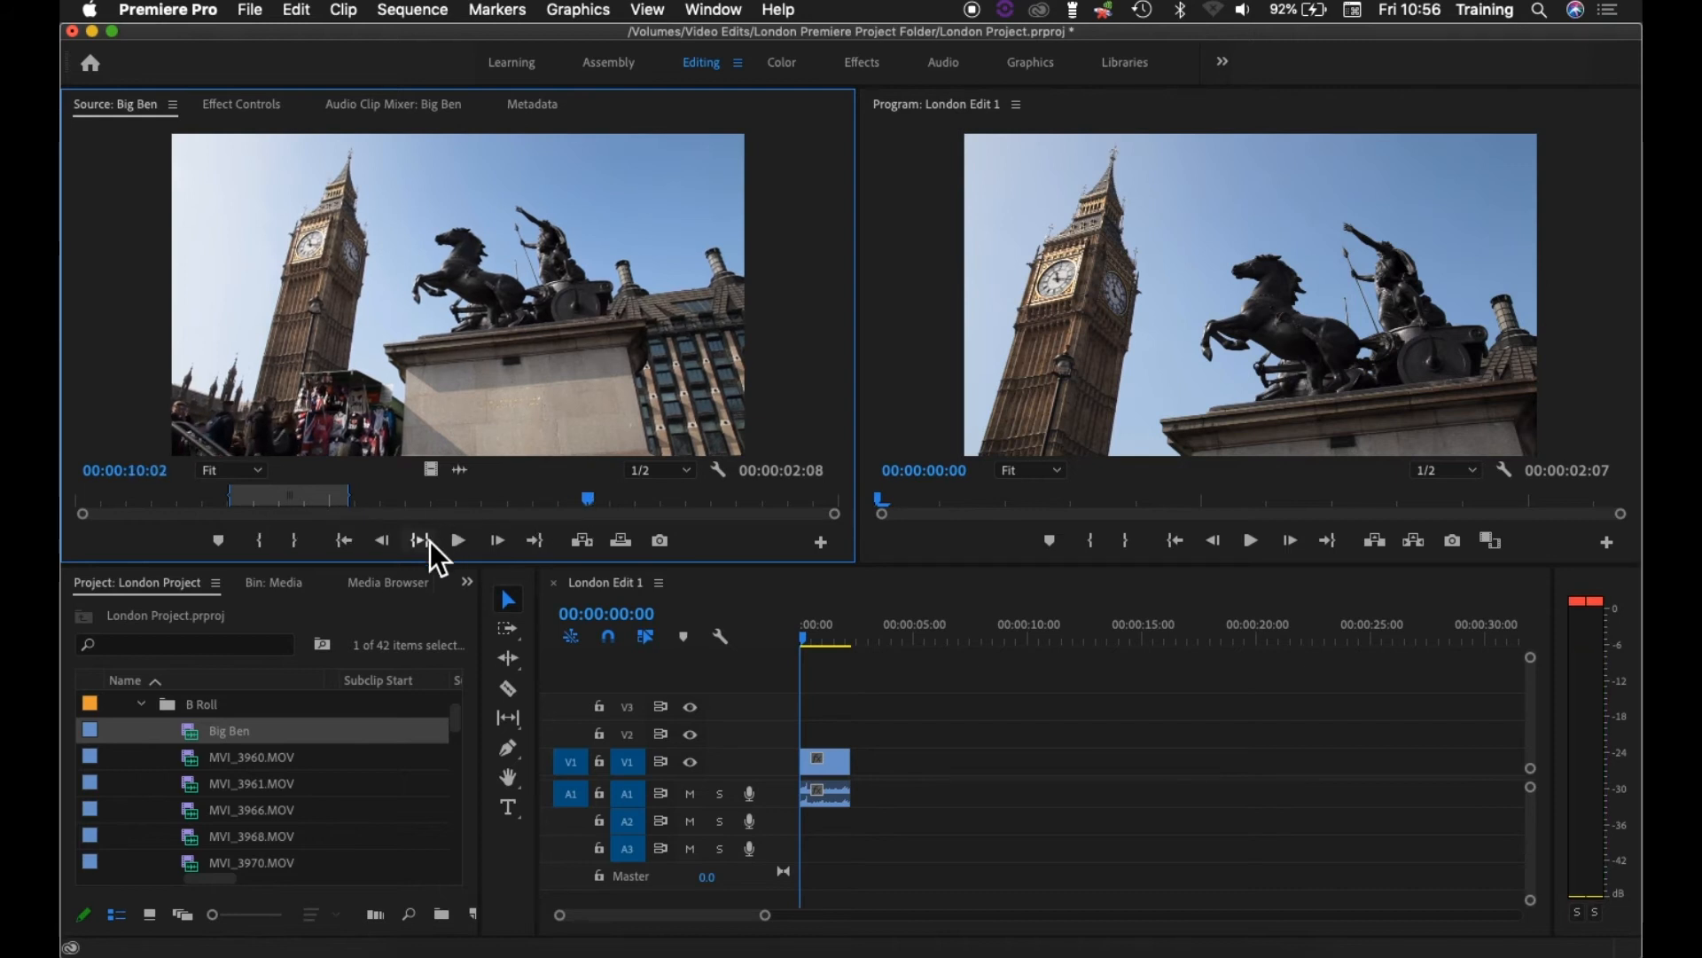
{"action": "left_click", "coordinate": [299, 544]}
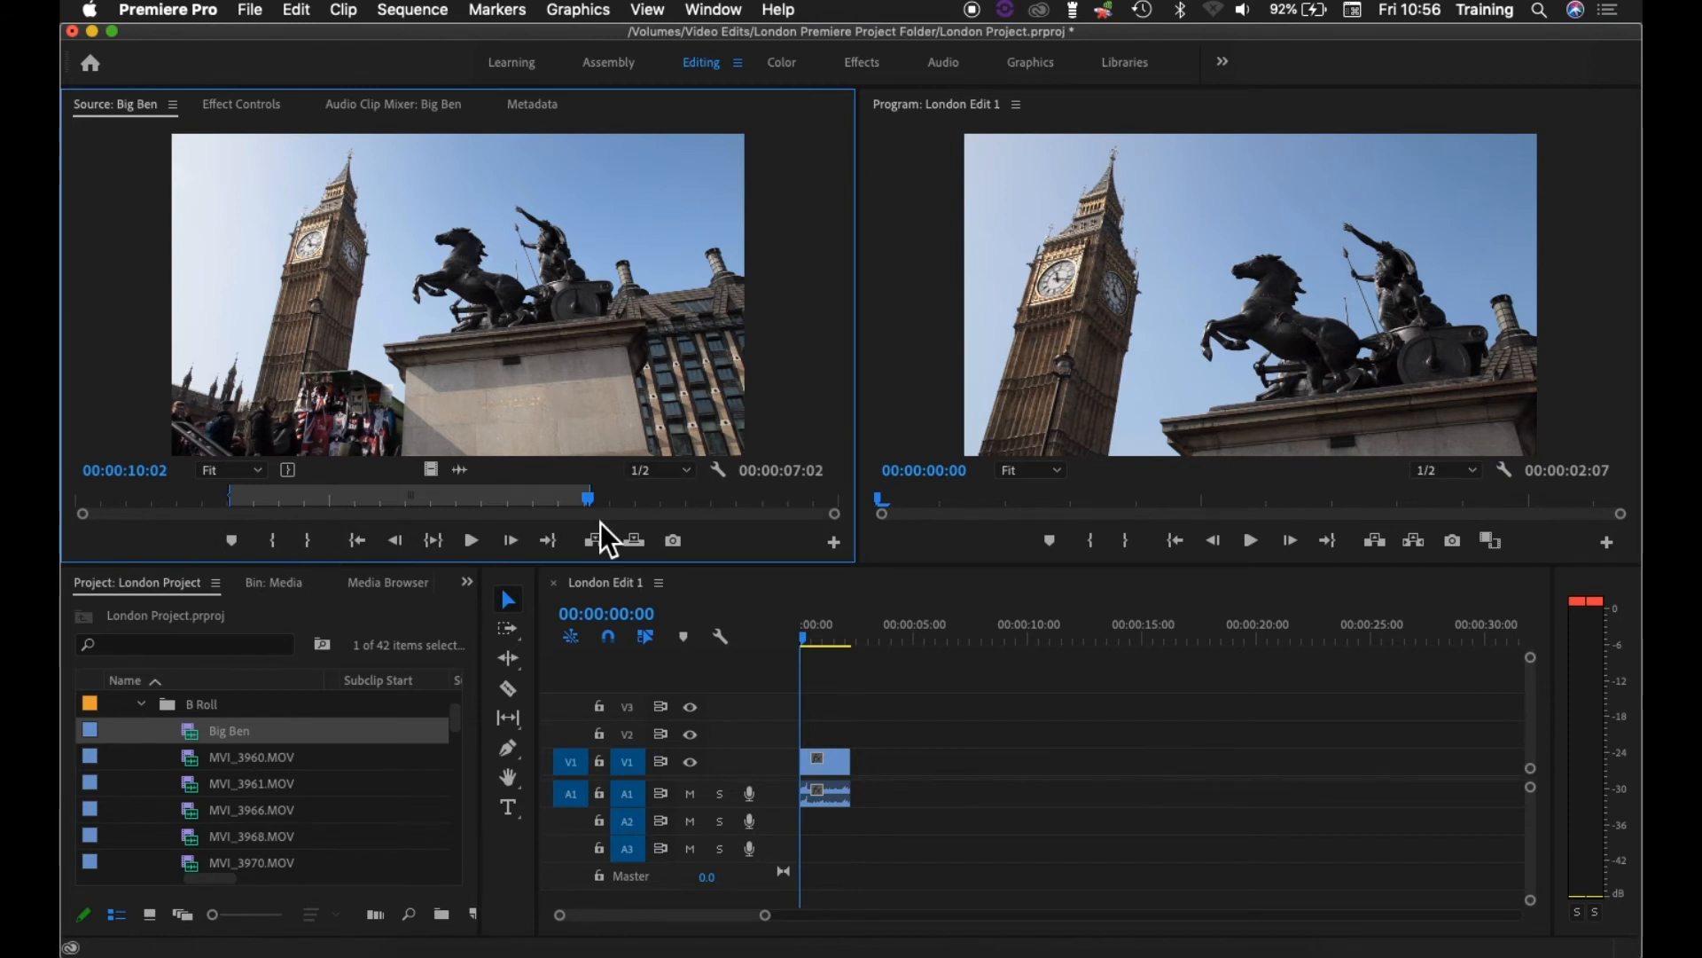
{"action": "right_click", "coordinate": [472, 499]}
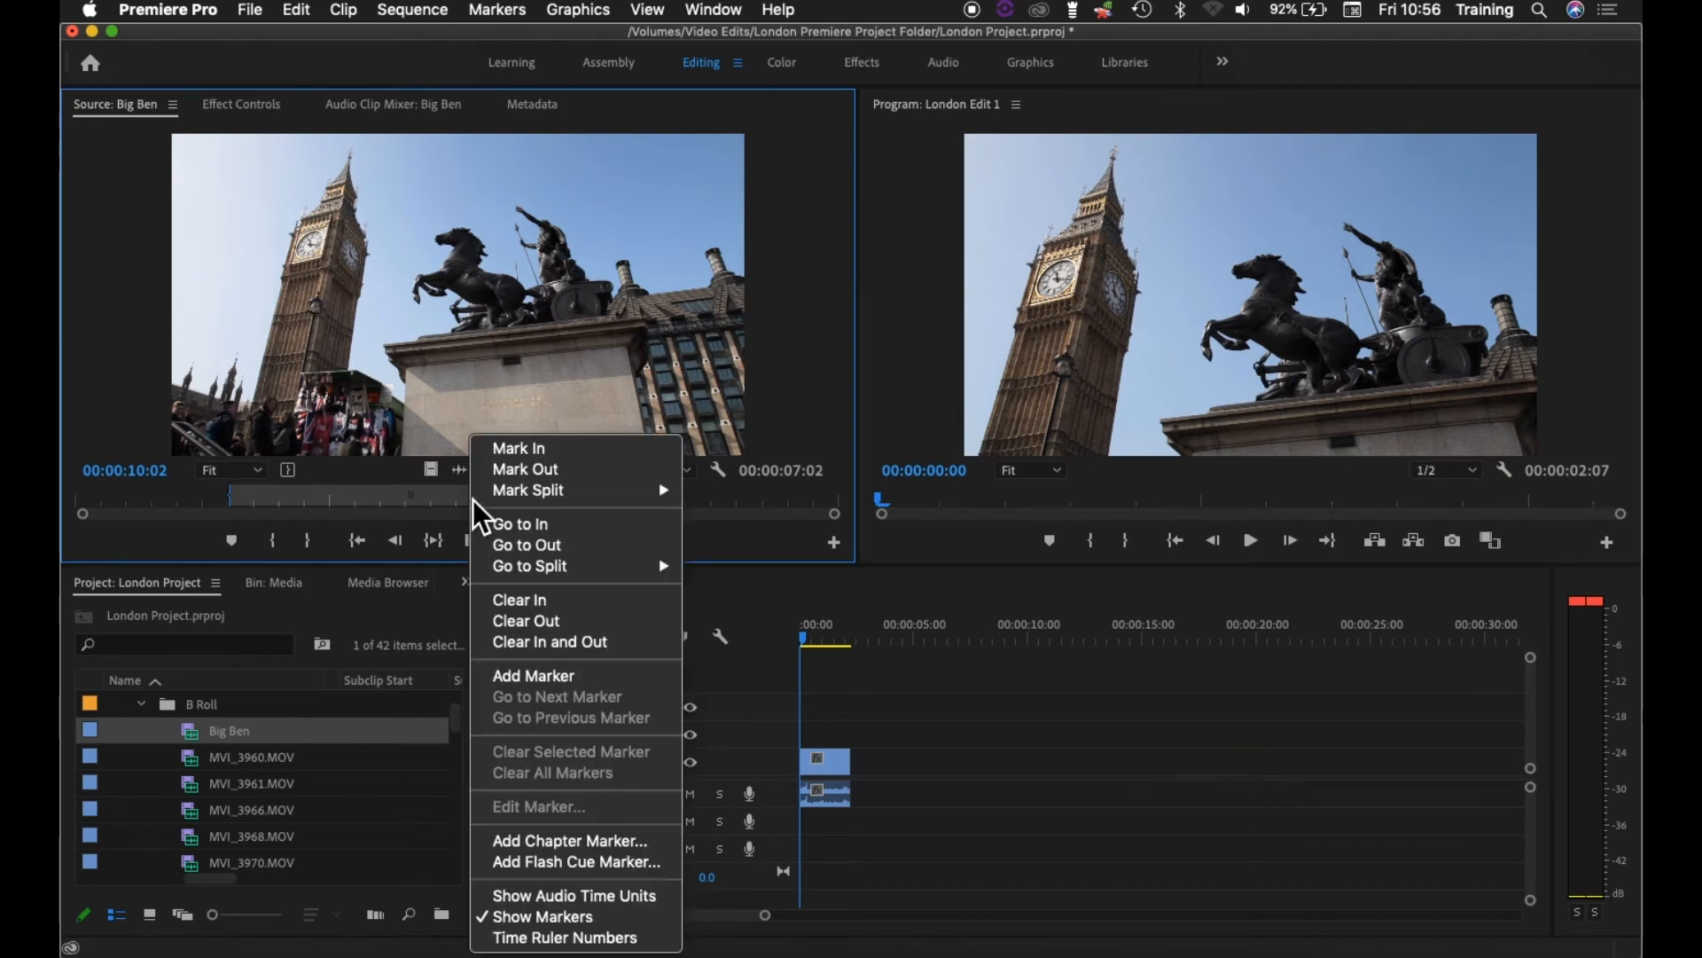
{"action": "left_click", "coordinate": [532, 645]}
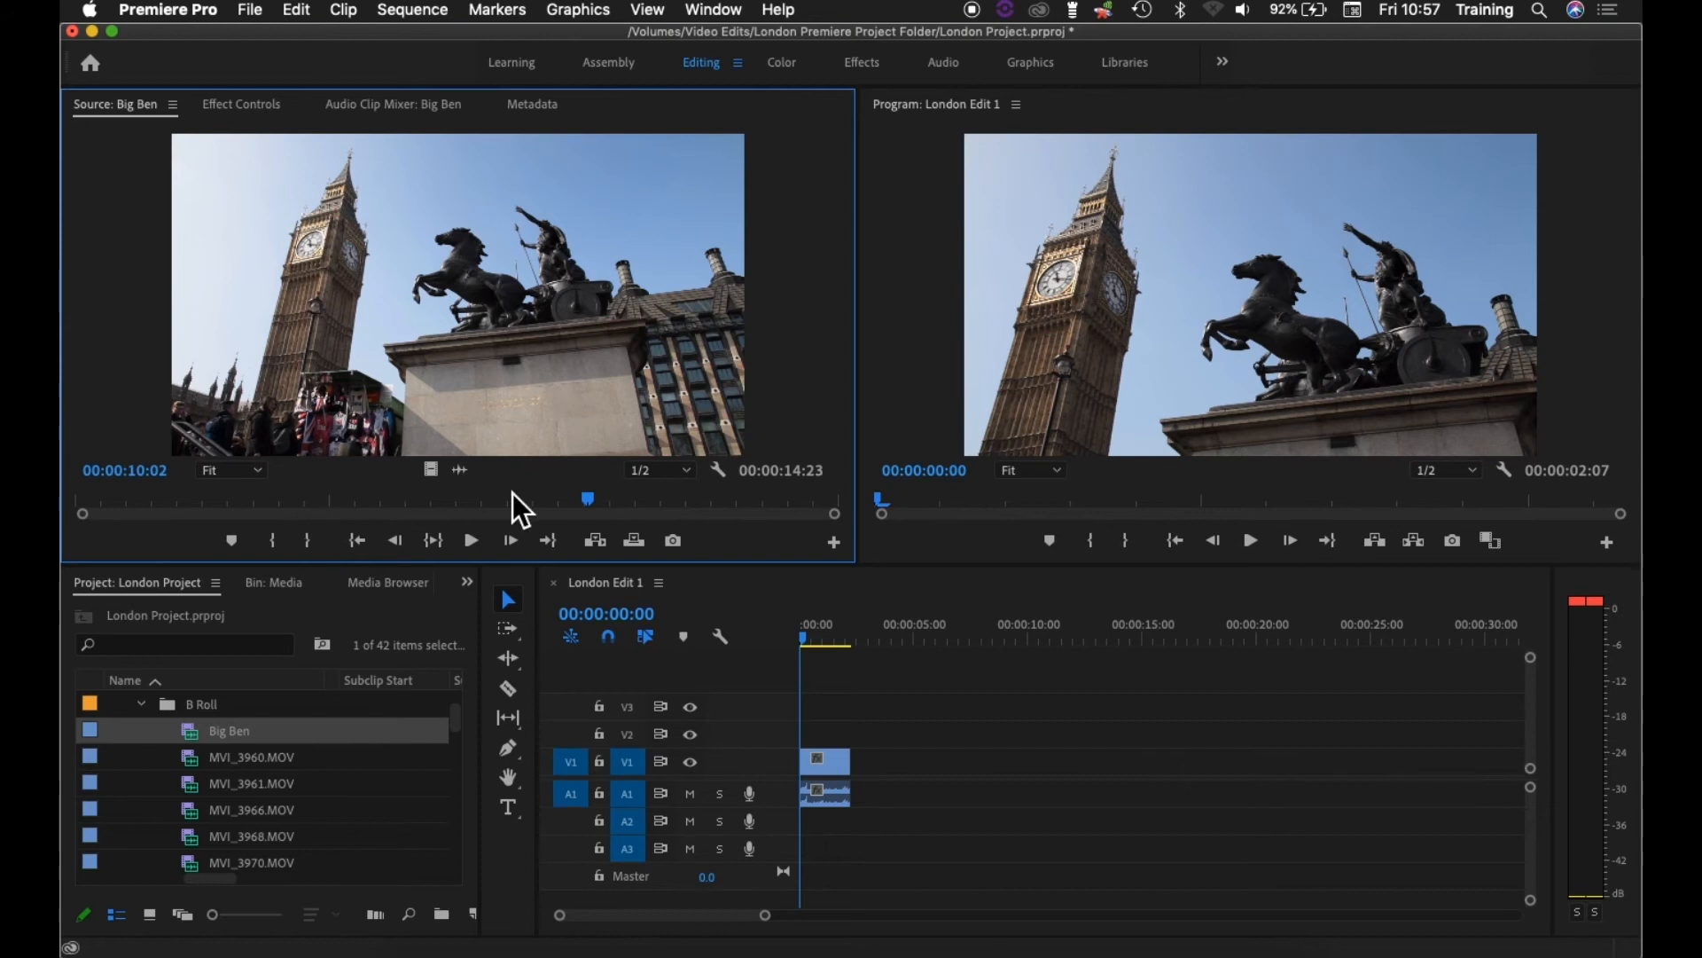
Step: Jump the source playhead back and forth between the Big Ben clip's start and end, finishing at the start
{"action": "key", "text": "Home"}
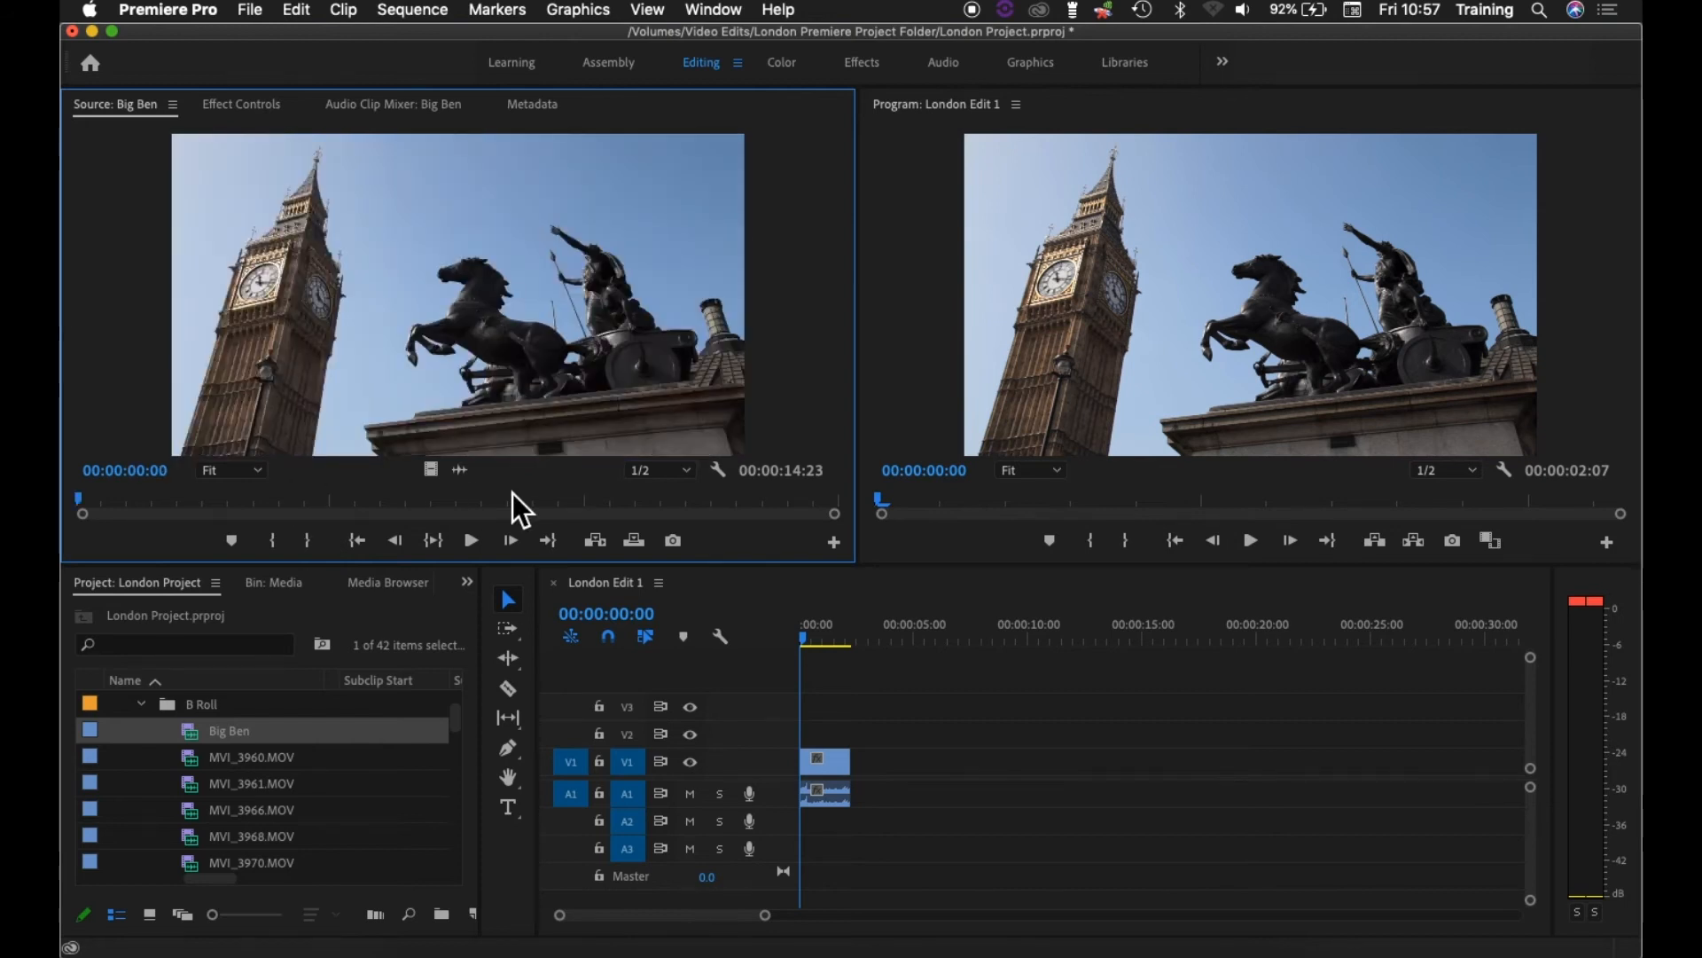
{"action": "key", "text": "End"}
{"action": "key", "text": "Home"}
{"action": "key", "text": "End"}
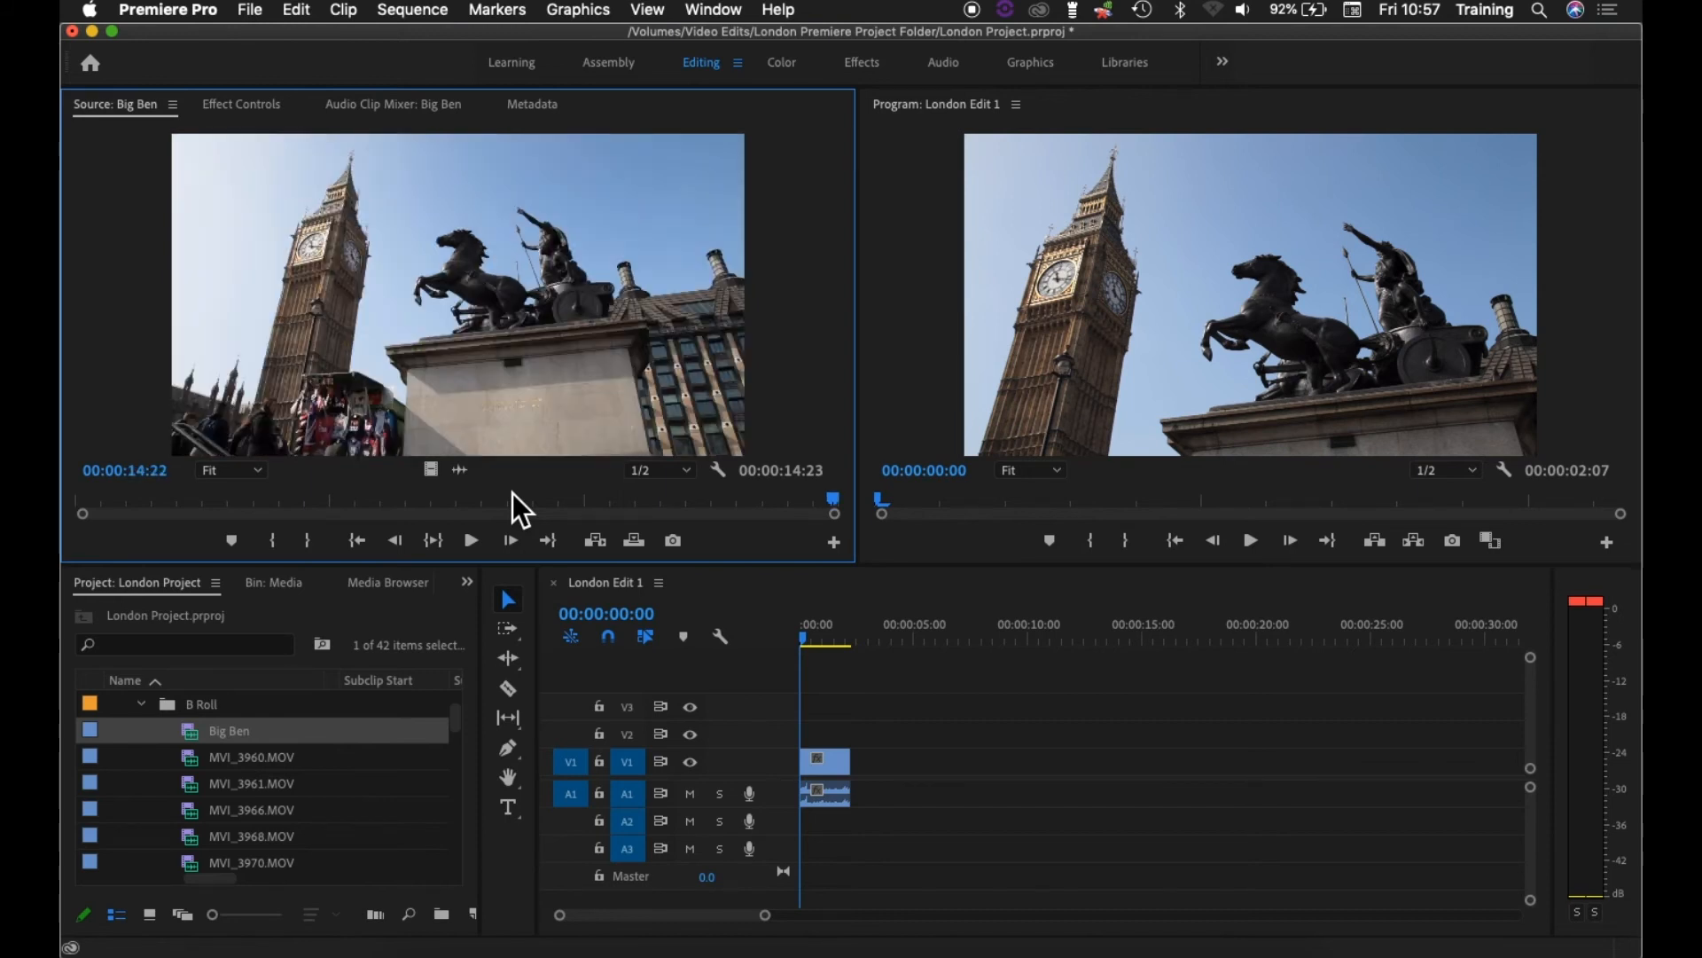
{"action": "key", "text": "Home"}
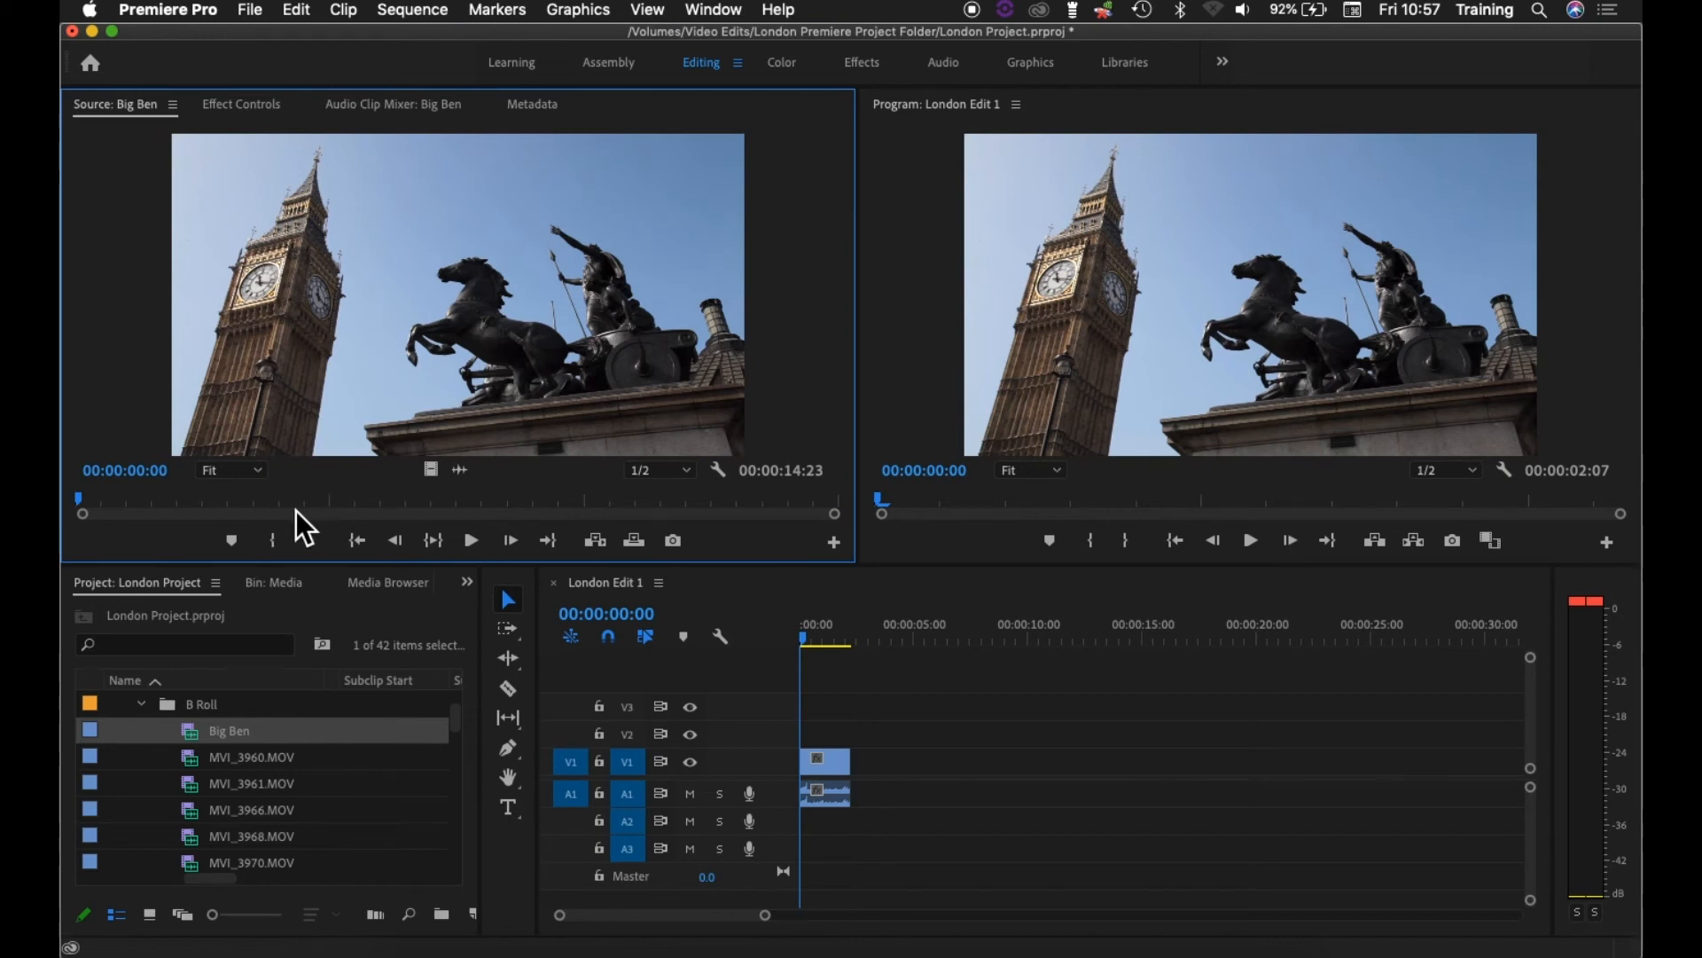
Step: Mark the Big Ben source clip's In point at 00:00:05:24 and its Out point at 00:00:09:10
{"action": "left_click_drag", "start_coordinate": [281, 502], "coordinate": [385, 494]}
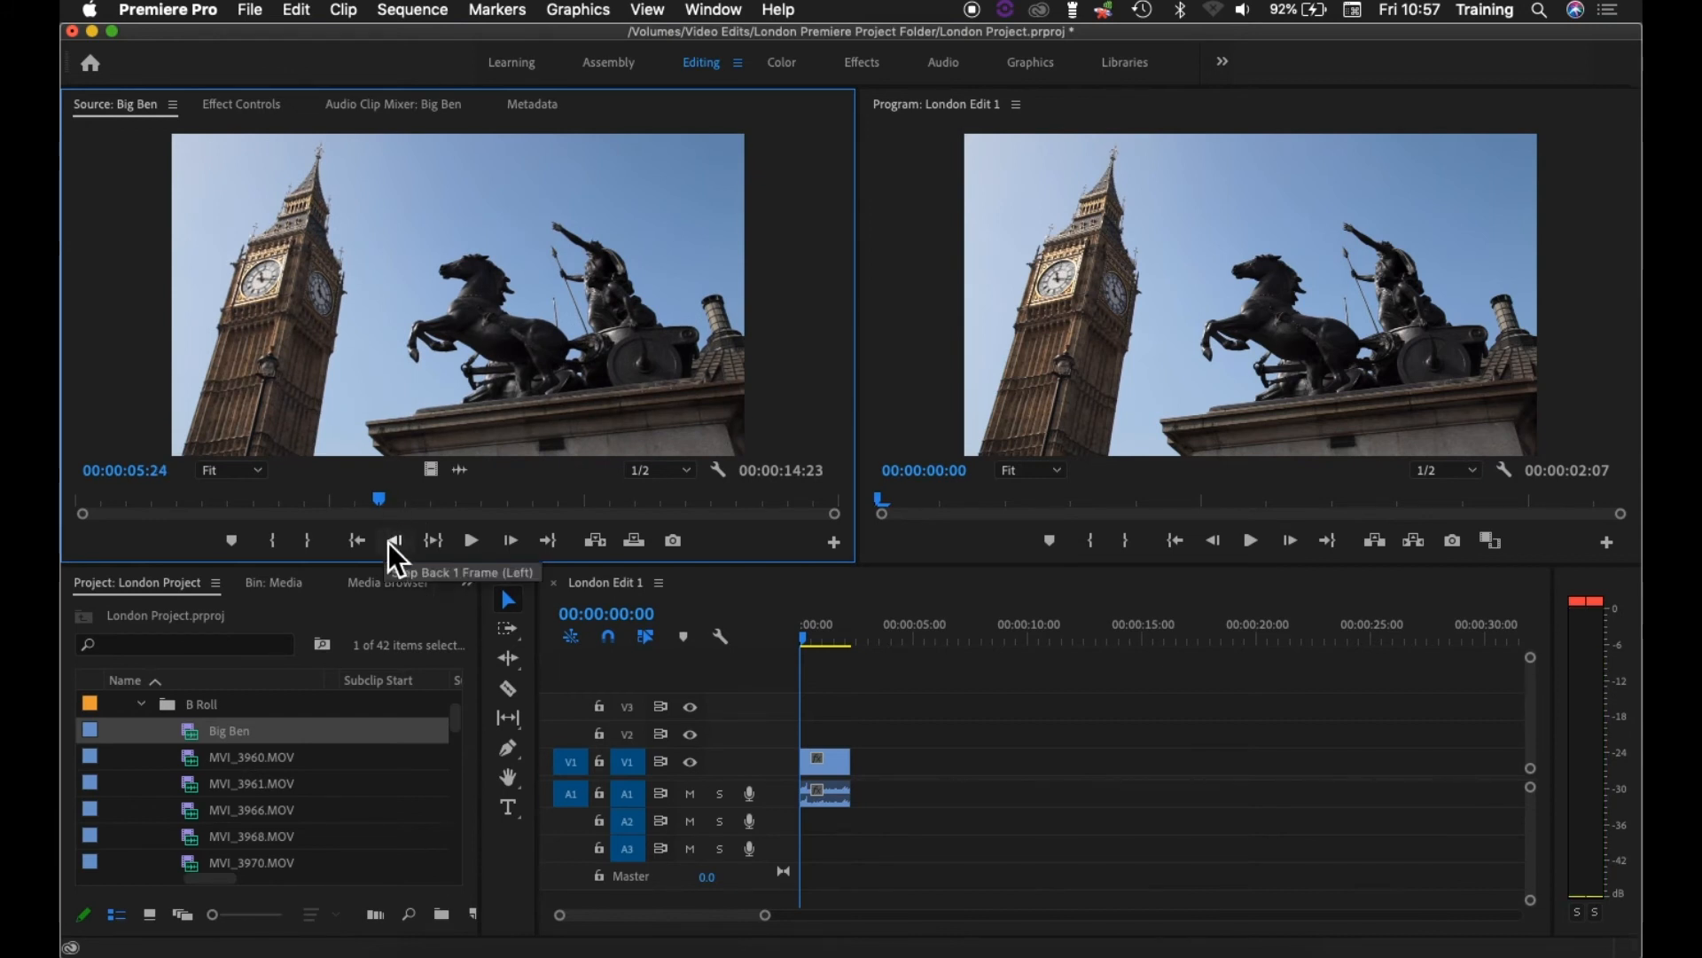
{"action": "key", "text": "i"}
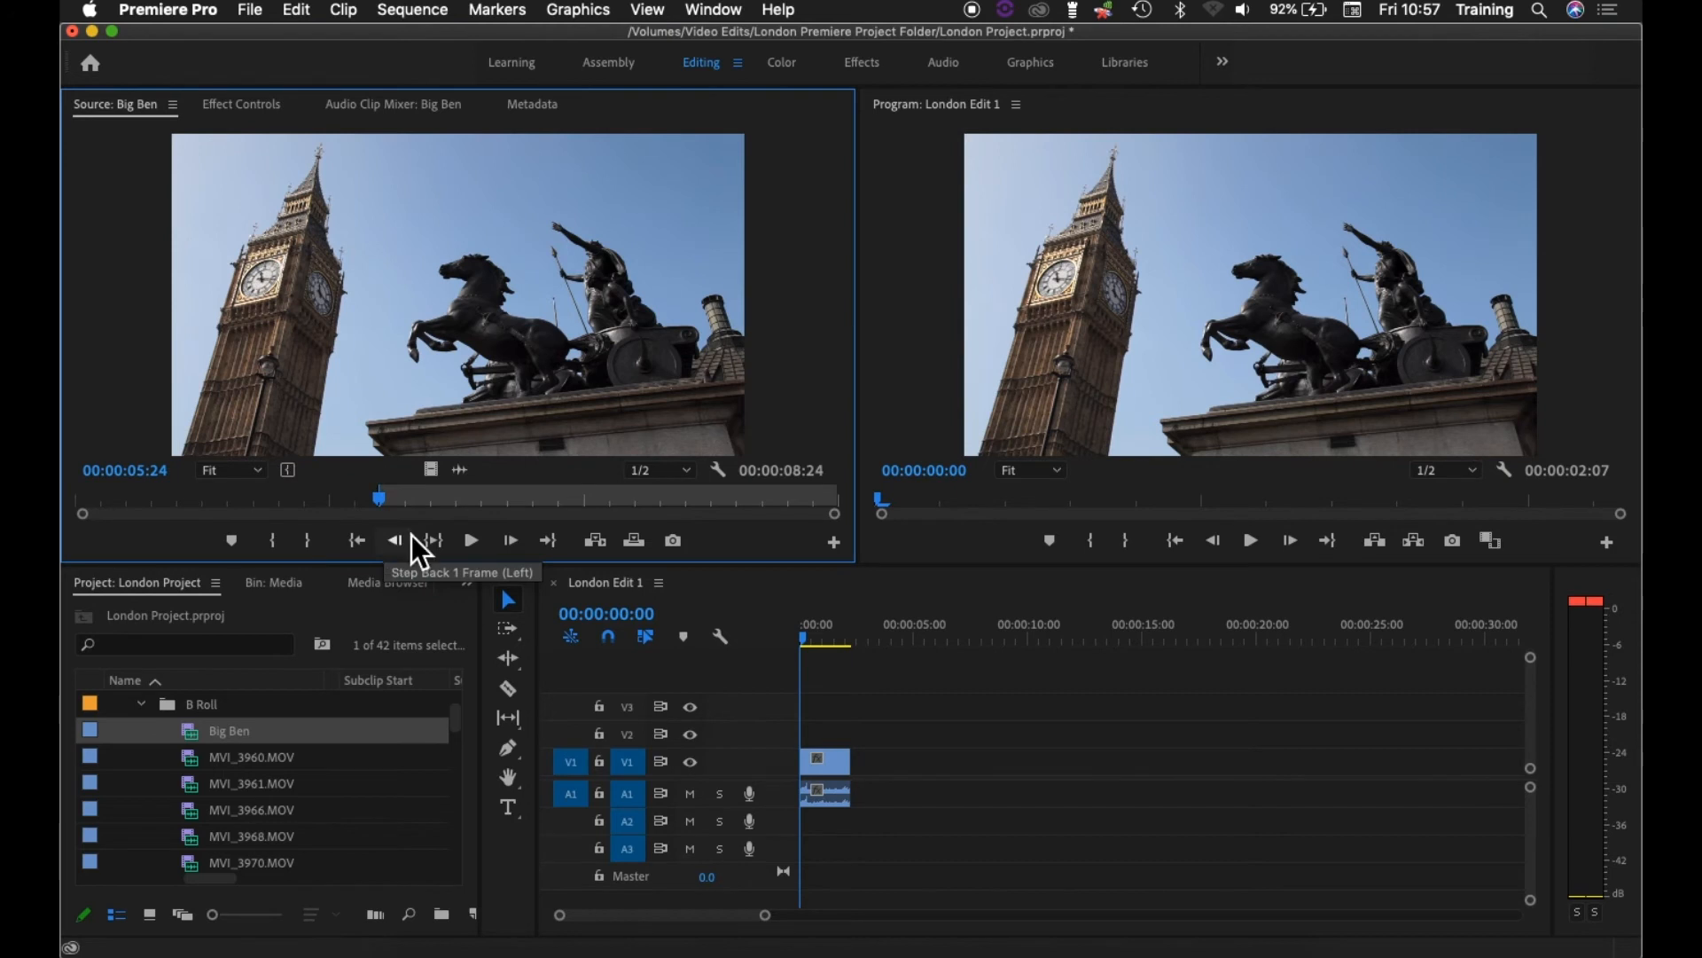
{"action": "left_click_drag", "start_coordinate": [493, 500], "coordinate": [557, 506]}
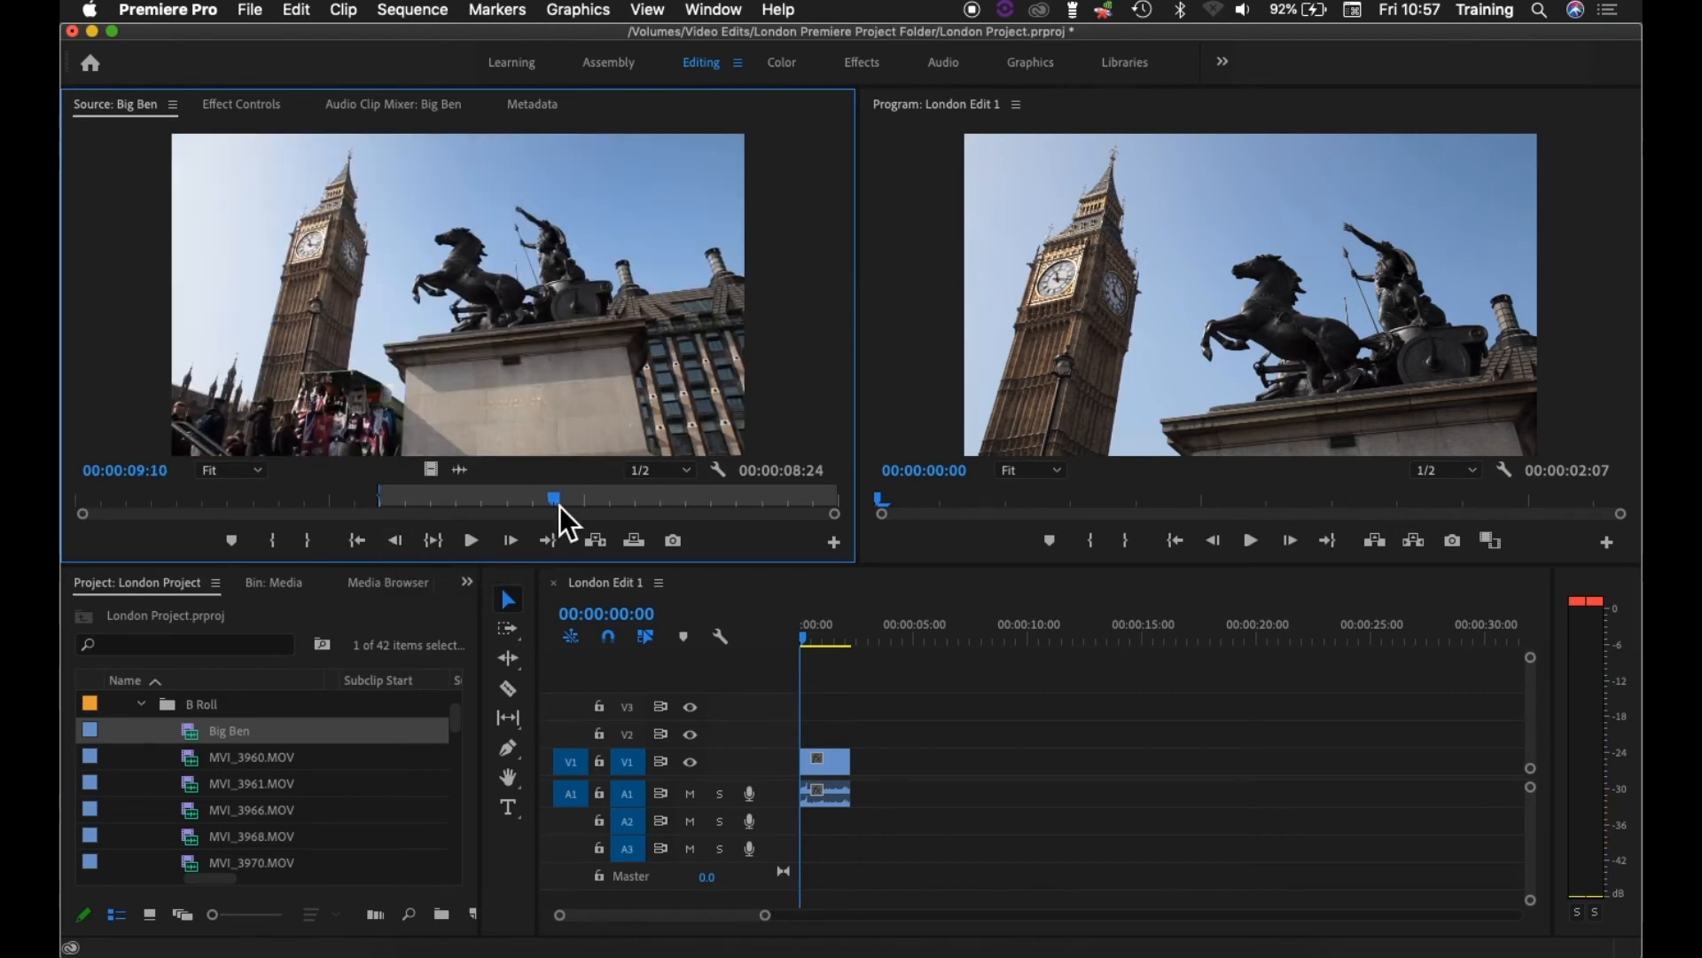
{"action": "key", "text": "o"}
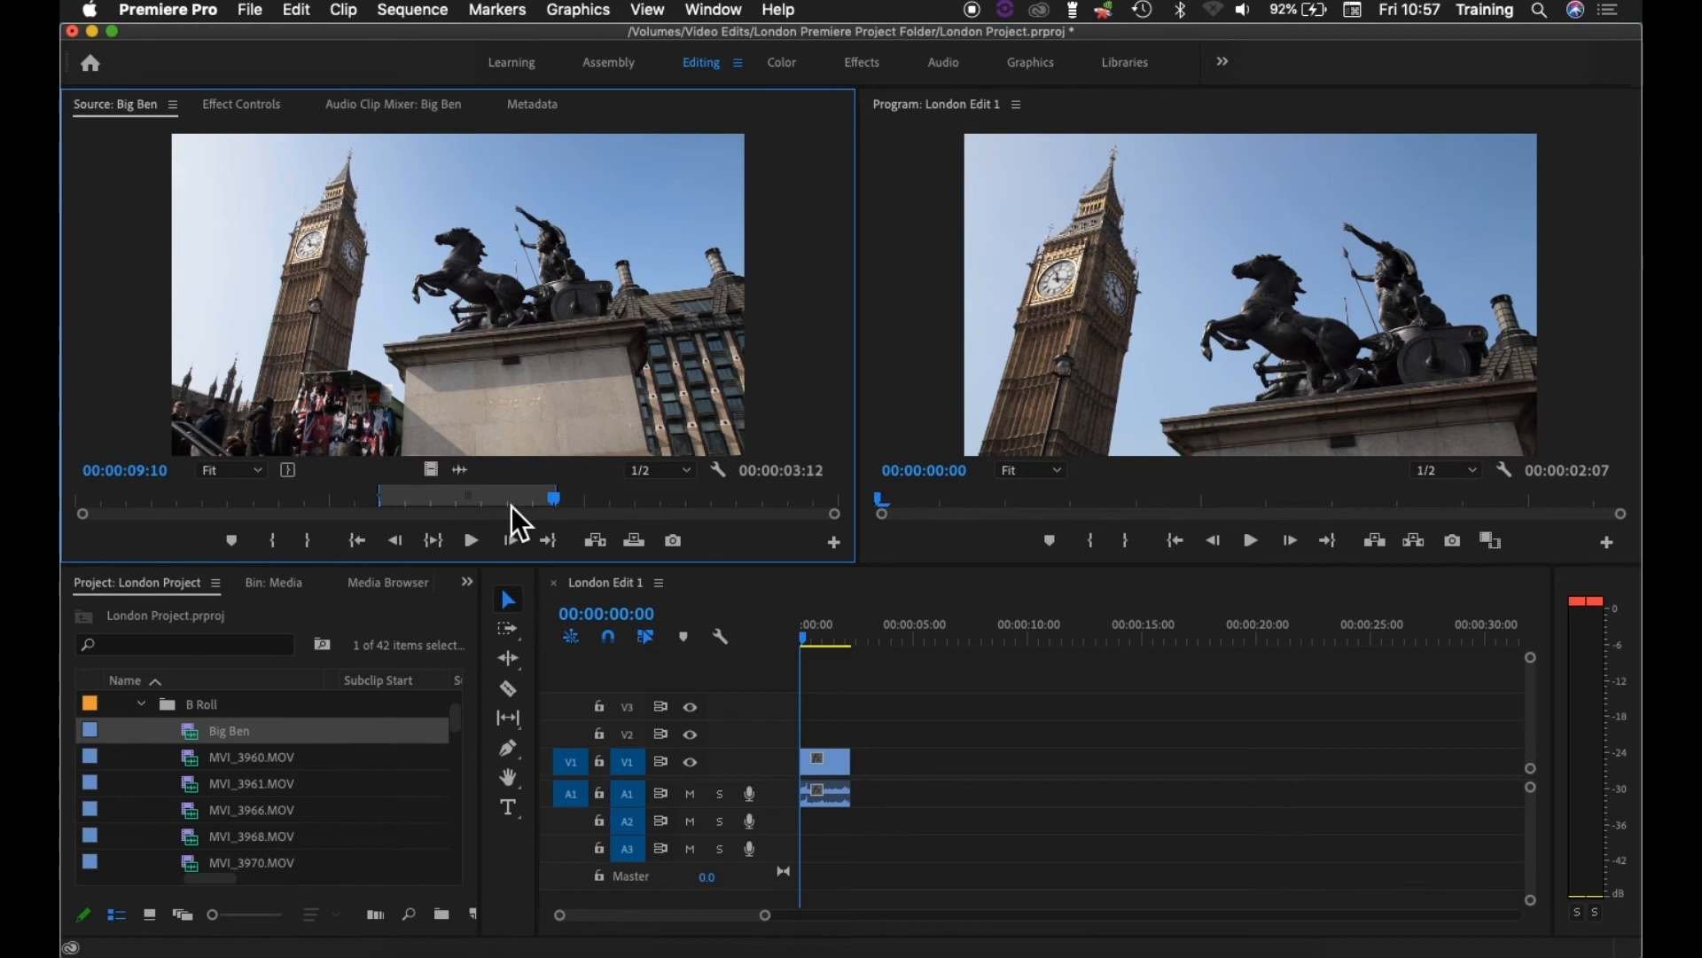
Step: Change the Big Ben source clip's In point to 00:00:03:19 and its Out point to 00:00:07:16
{"action": "left_click", "coordinate": [276, 505]}
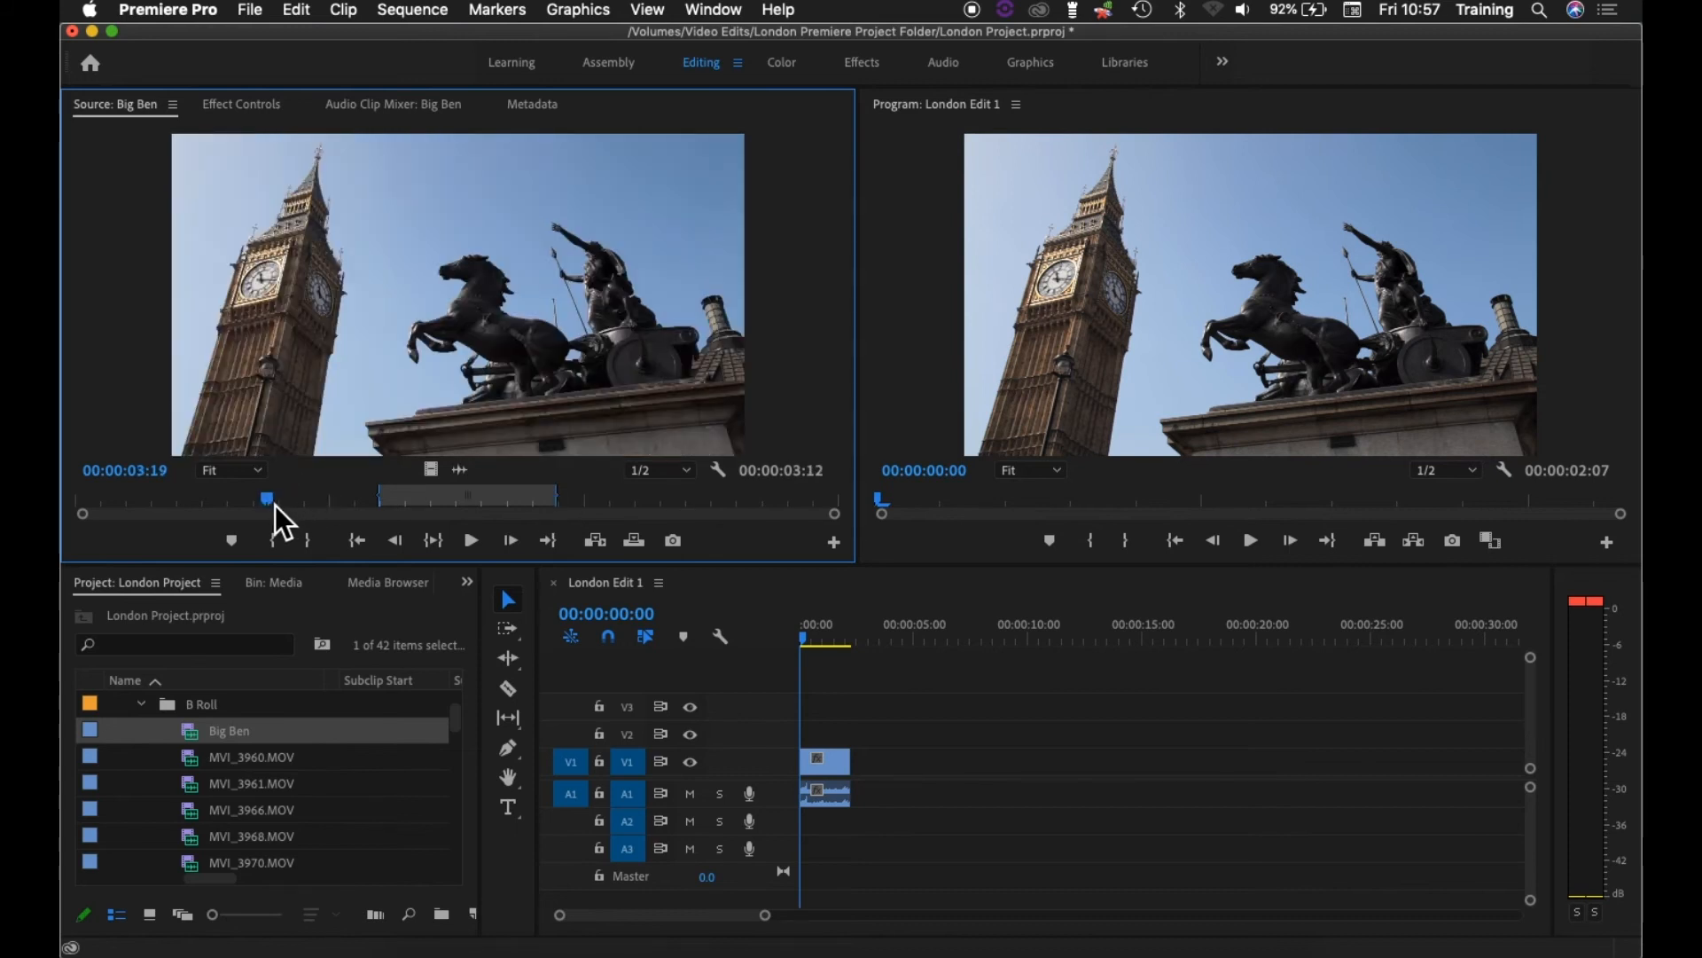
{"action": "key", "text": "i"}
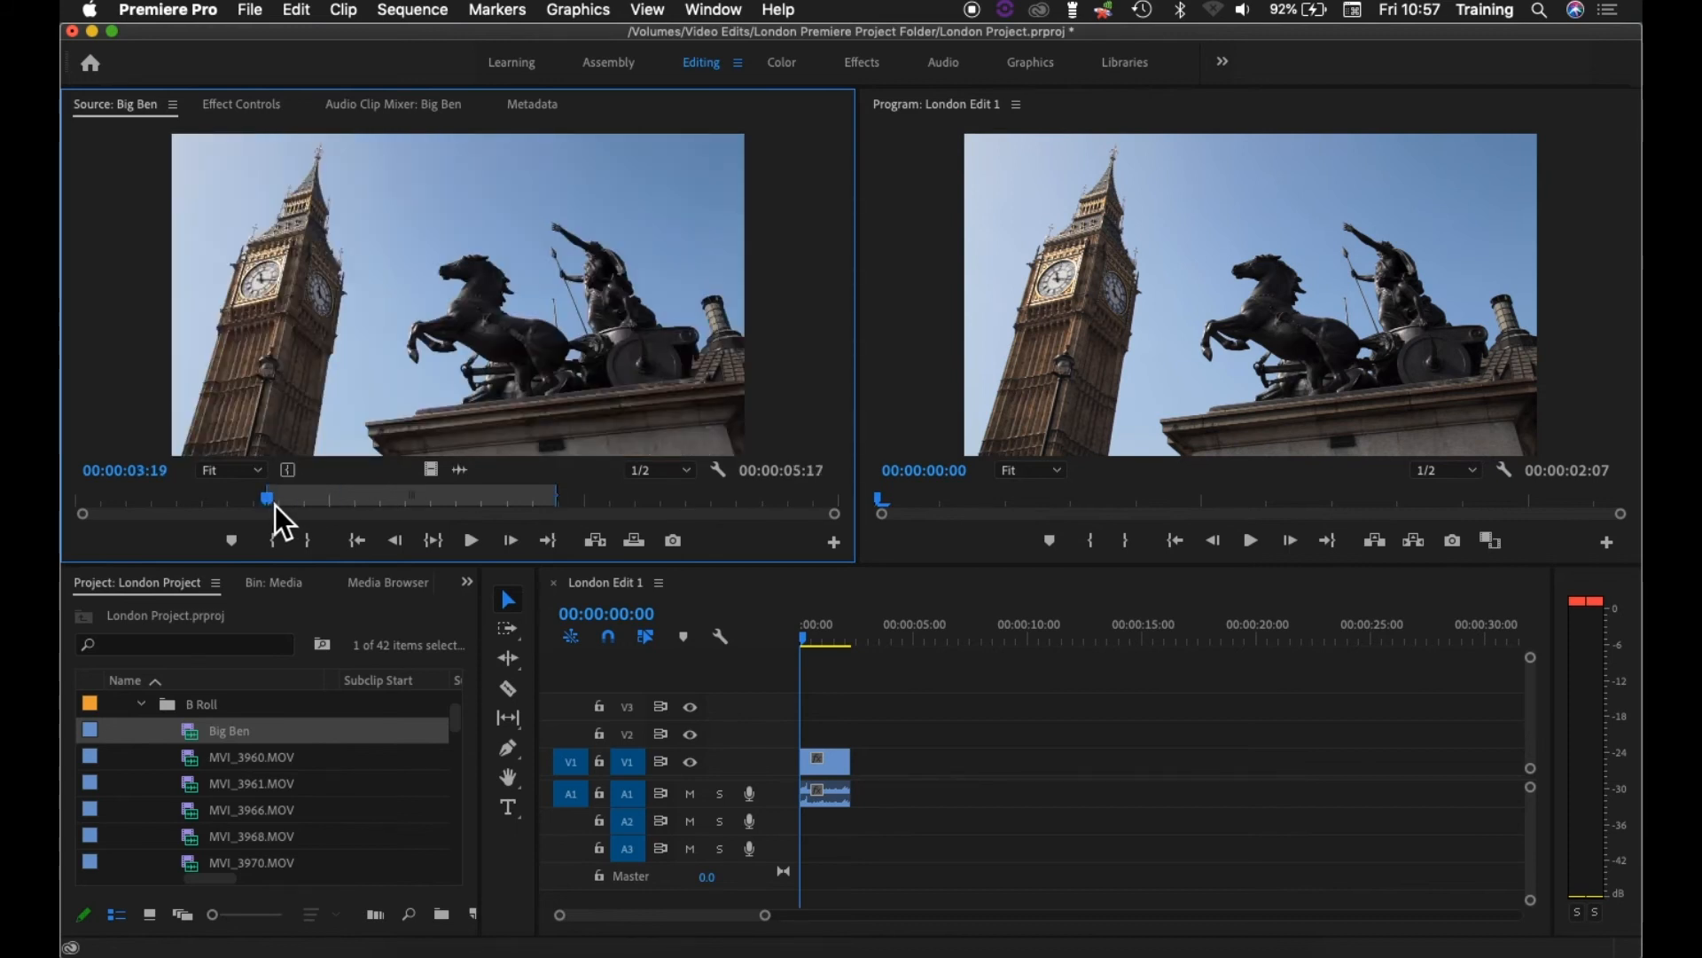
{"action": "left_click", "coordinate": [470, 497]}
{"action": "key", "text": "o"}
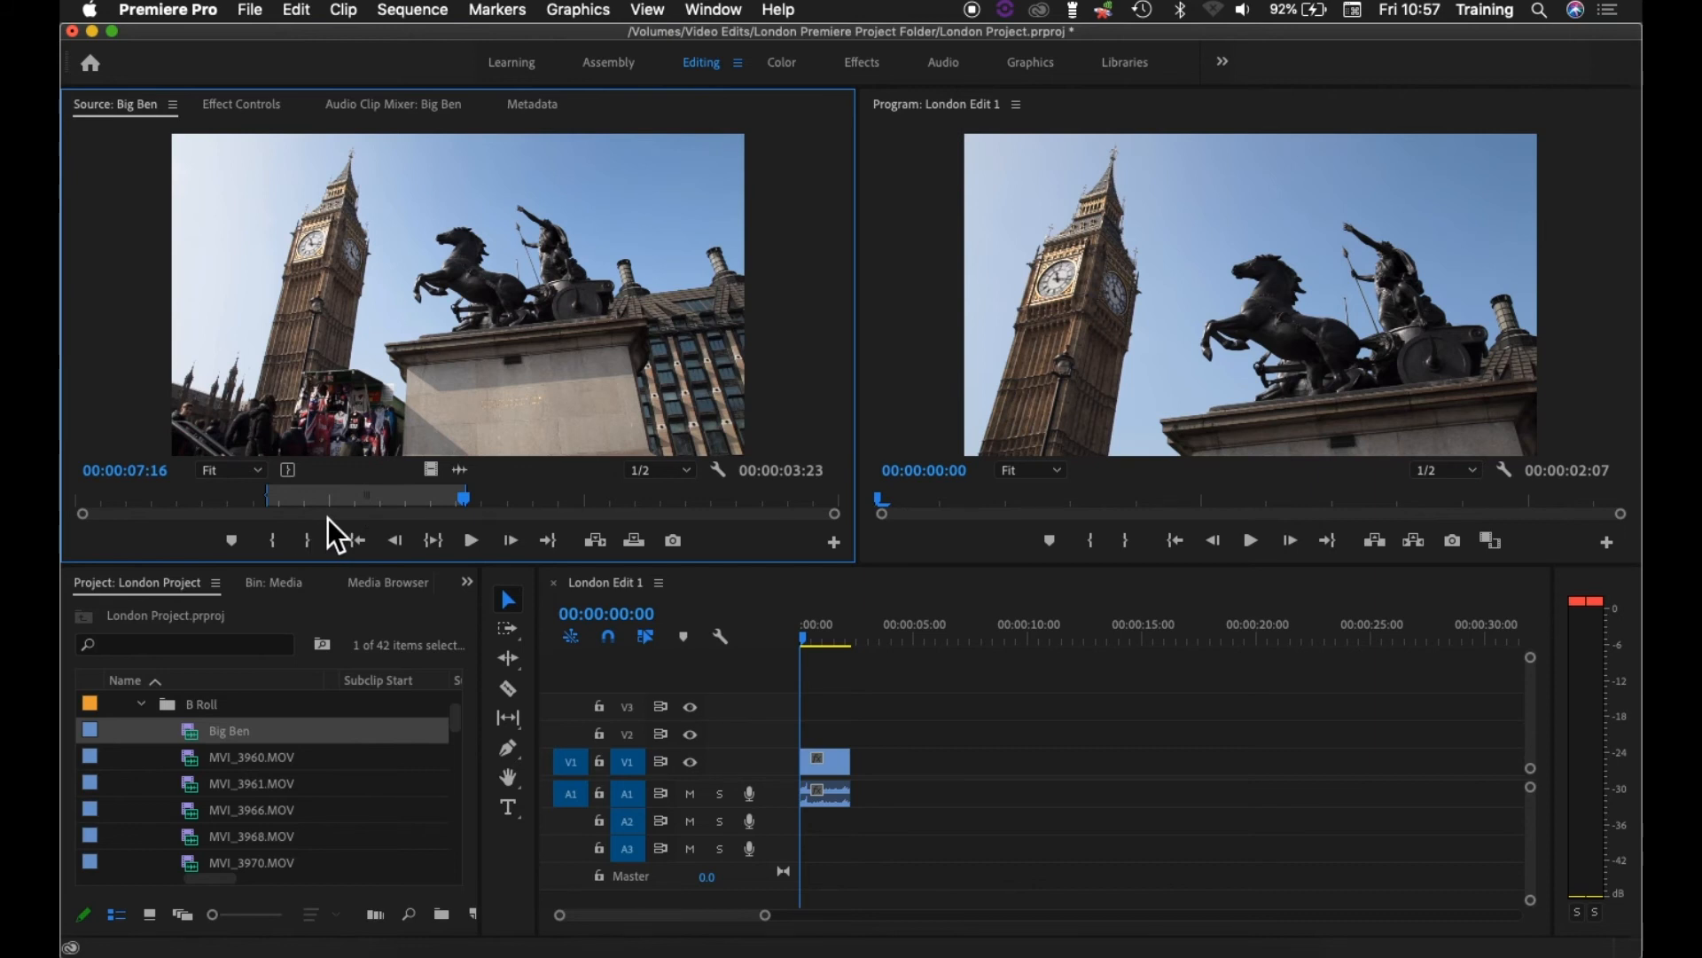
Step: Jump the source playhead repeatedly between the Big Ben clip's start and its In point, and play from the In point
{"action": "key", "text": "shift+i"}
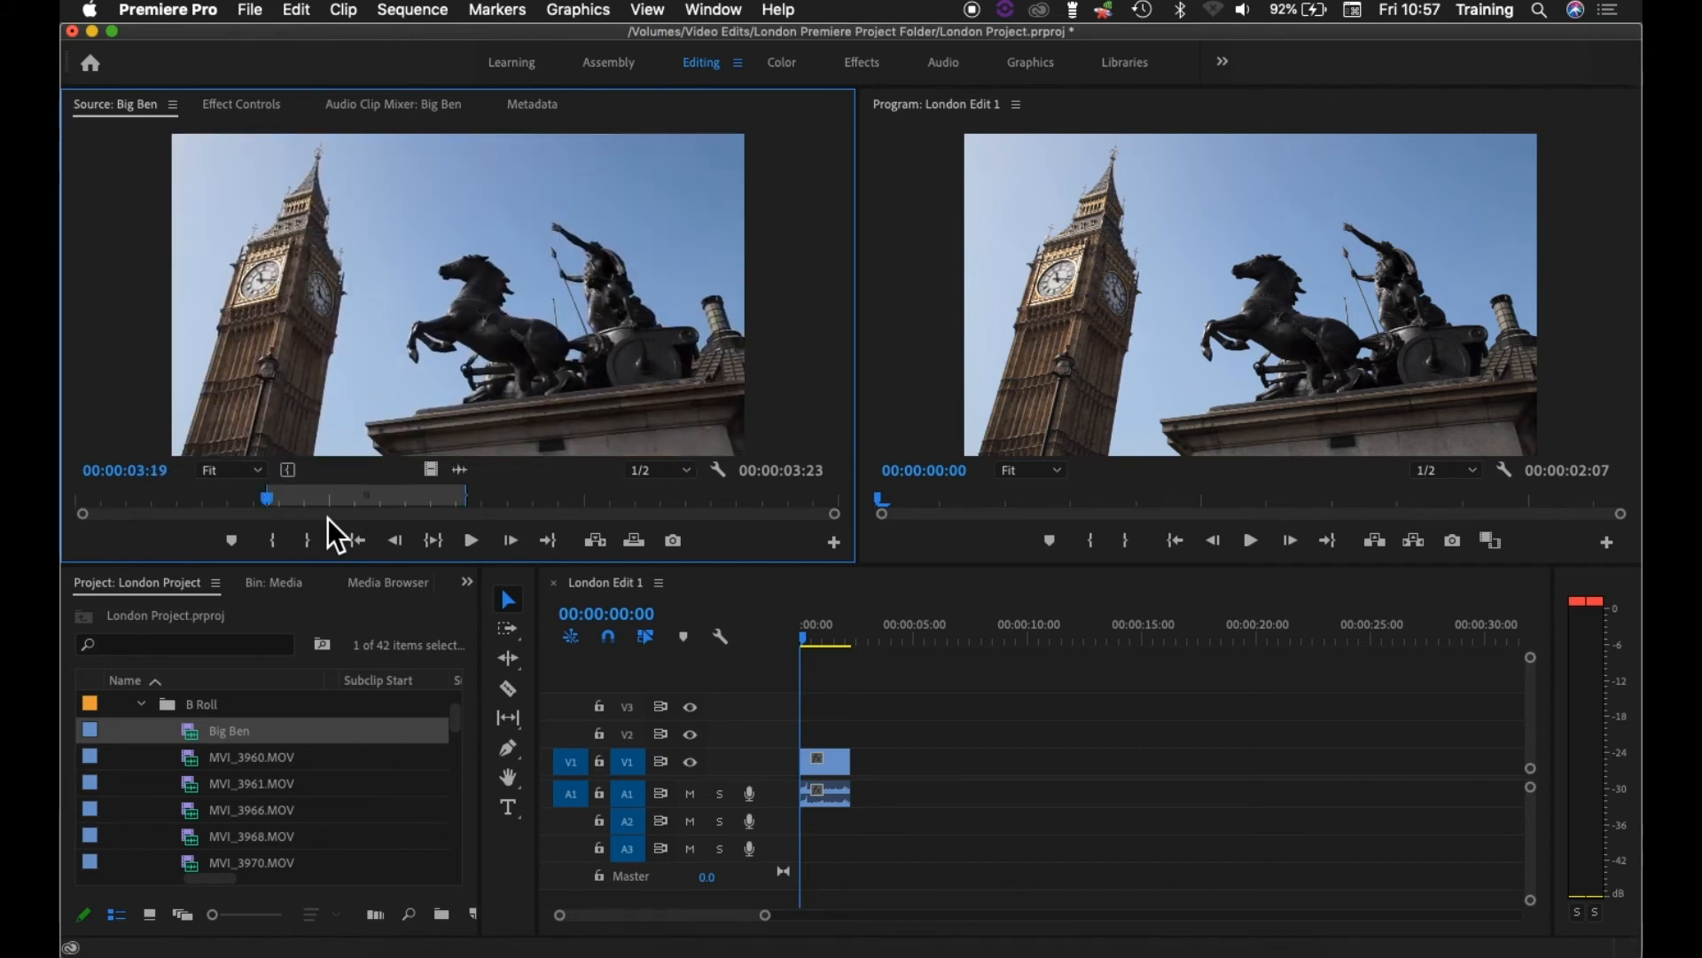
{"action": "key", "text": "Home"}
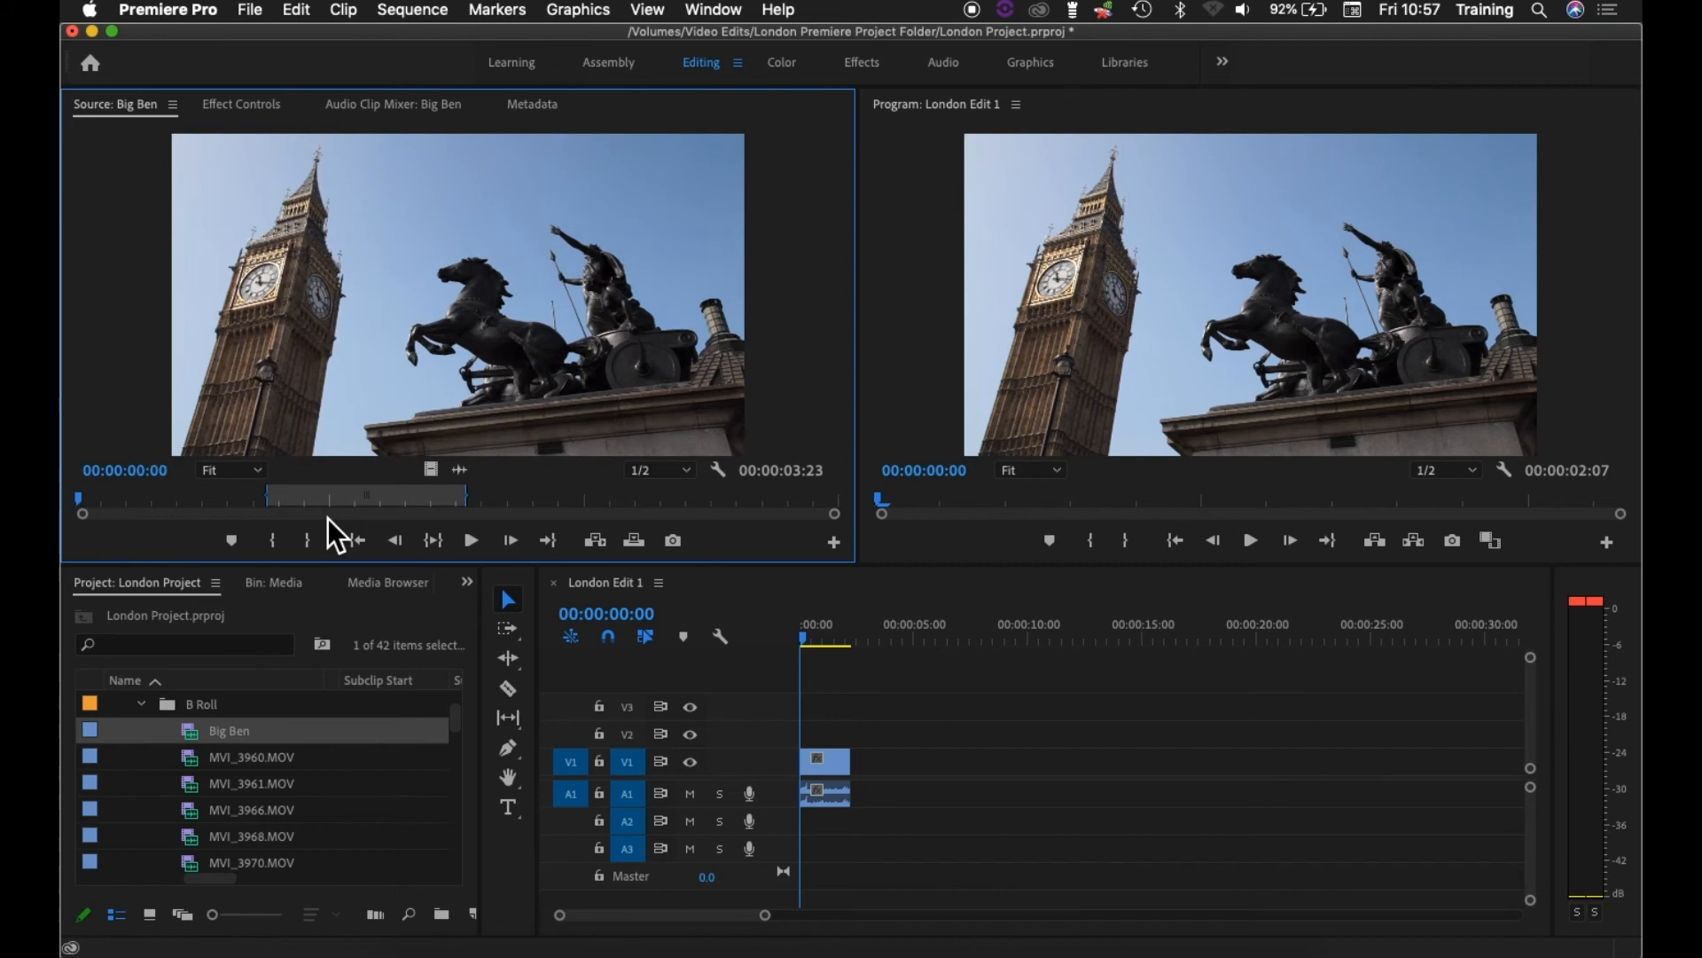
{"action": "key", "text": "shift+i"}
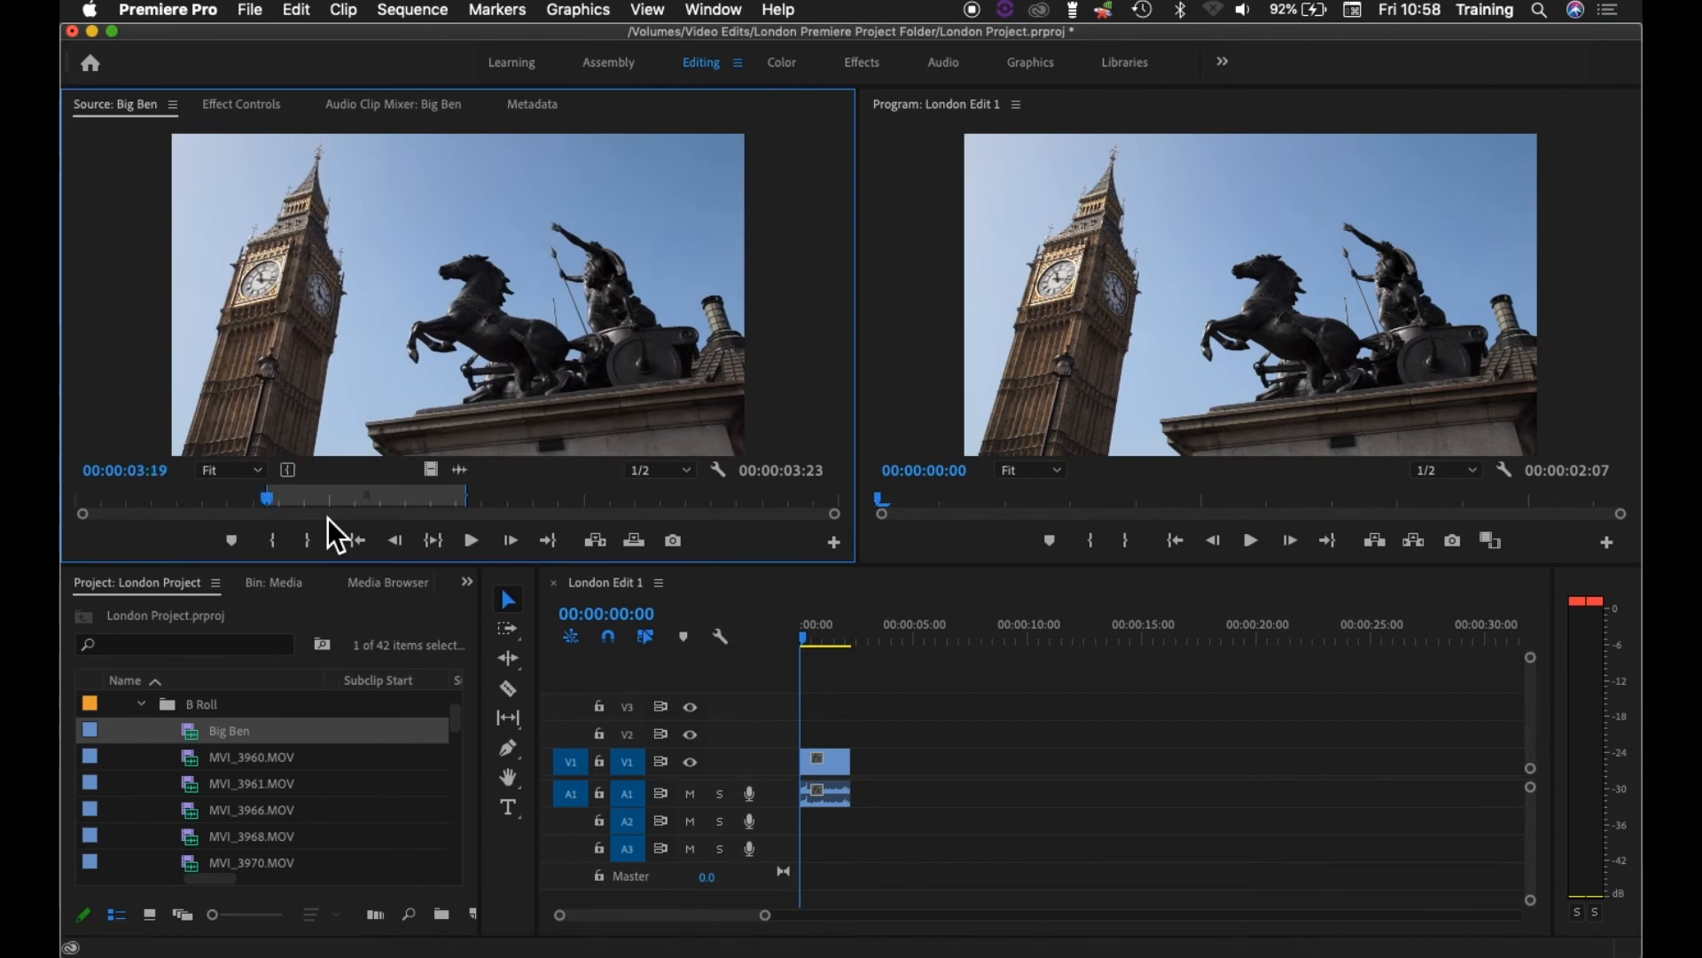
{"action": "key", "text": "Home"}
{"action": "key", "text": "shift+i"}
{"action": "key", "text": "space"}
Step: Jump to the end of the Big Ben source clip, return to its start, and play it from there
{"action": "key", "text": "End"}
{"action": "key", "text": "Home"}
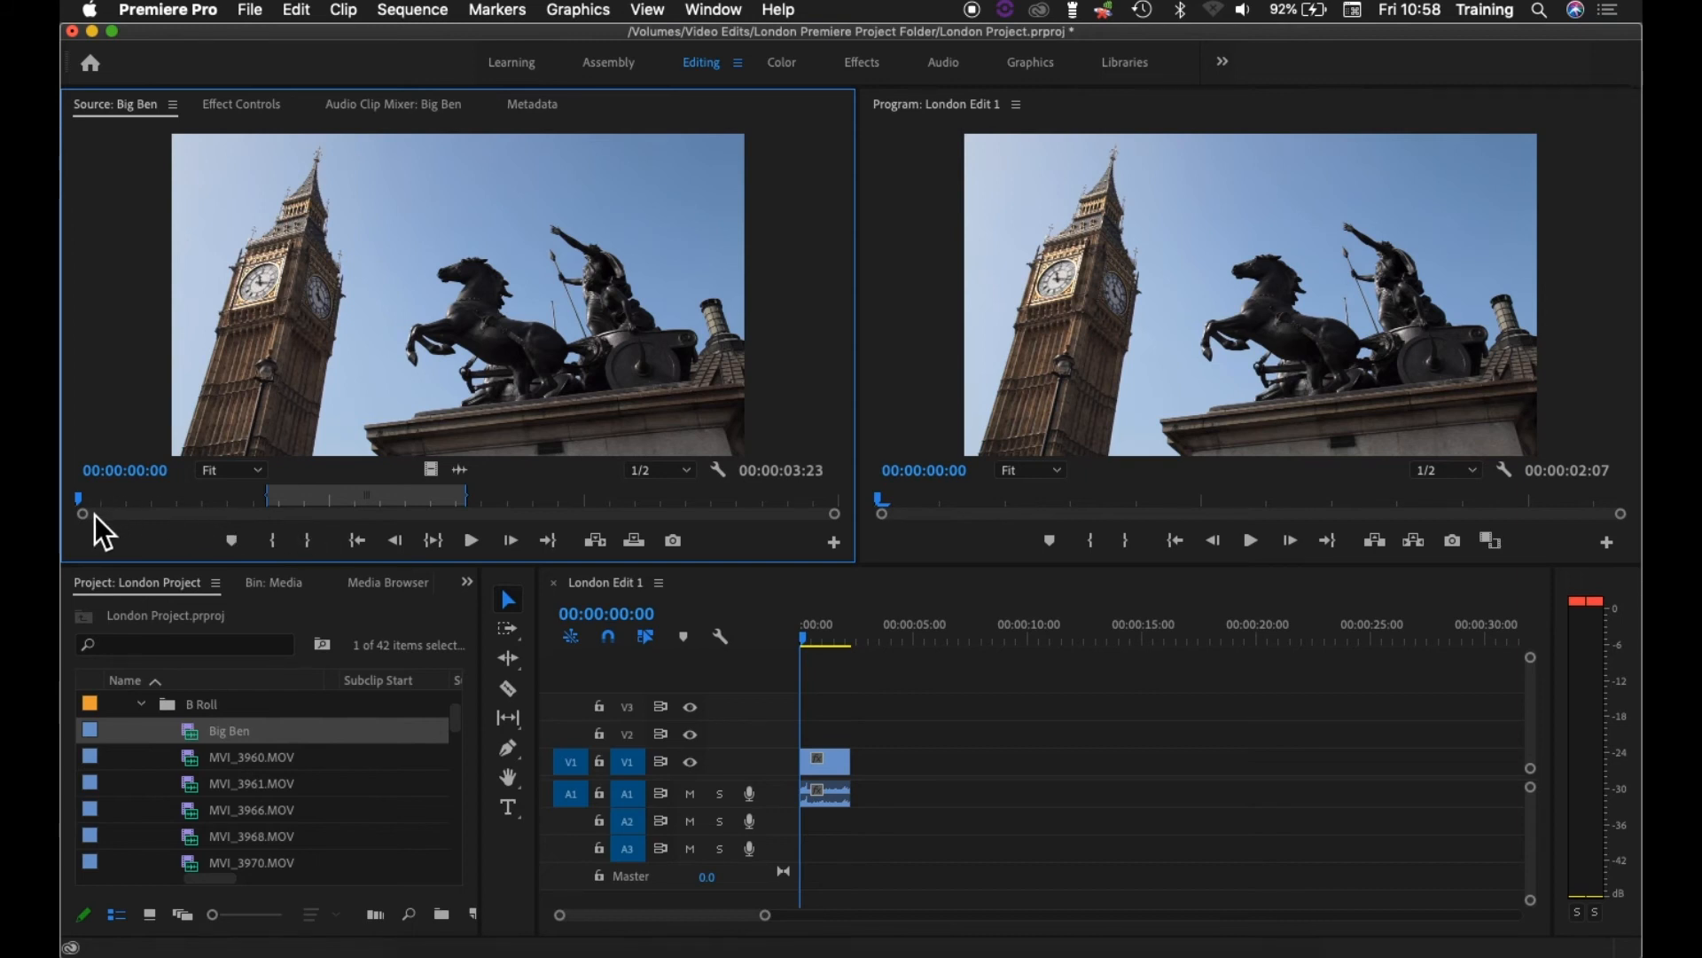
{"action": "key", "text": "space"}
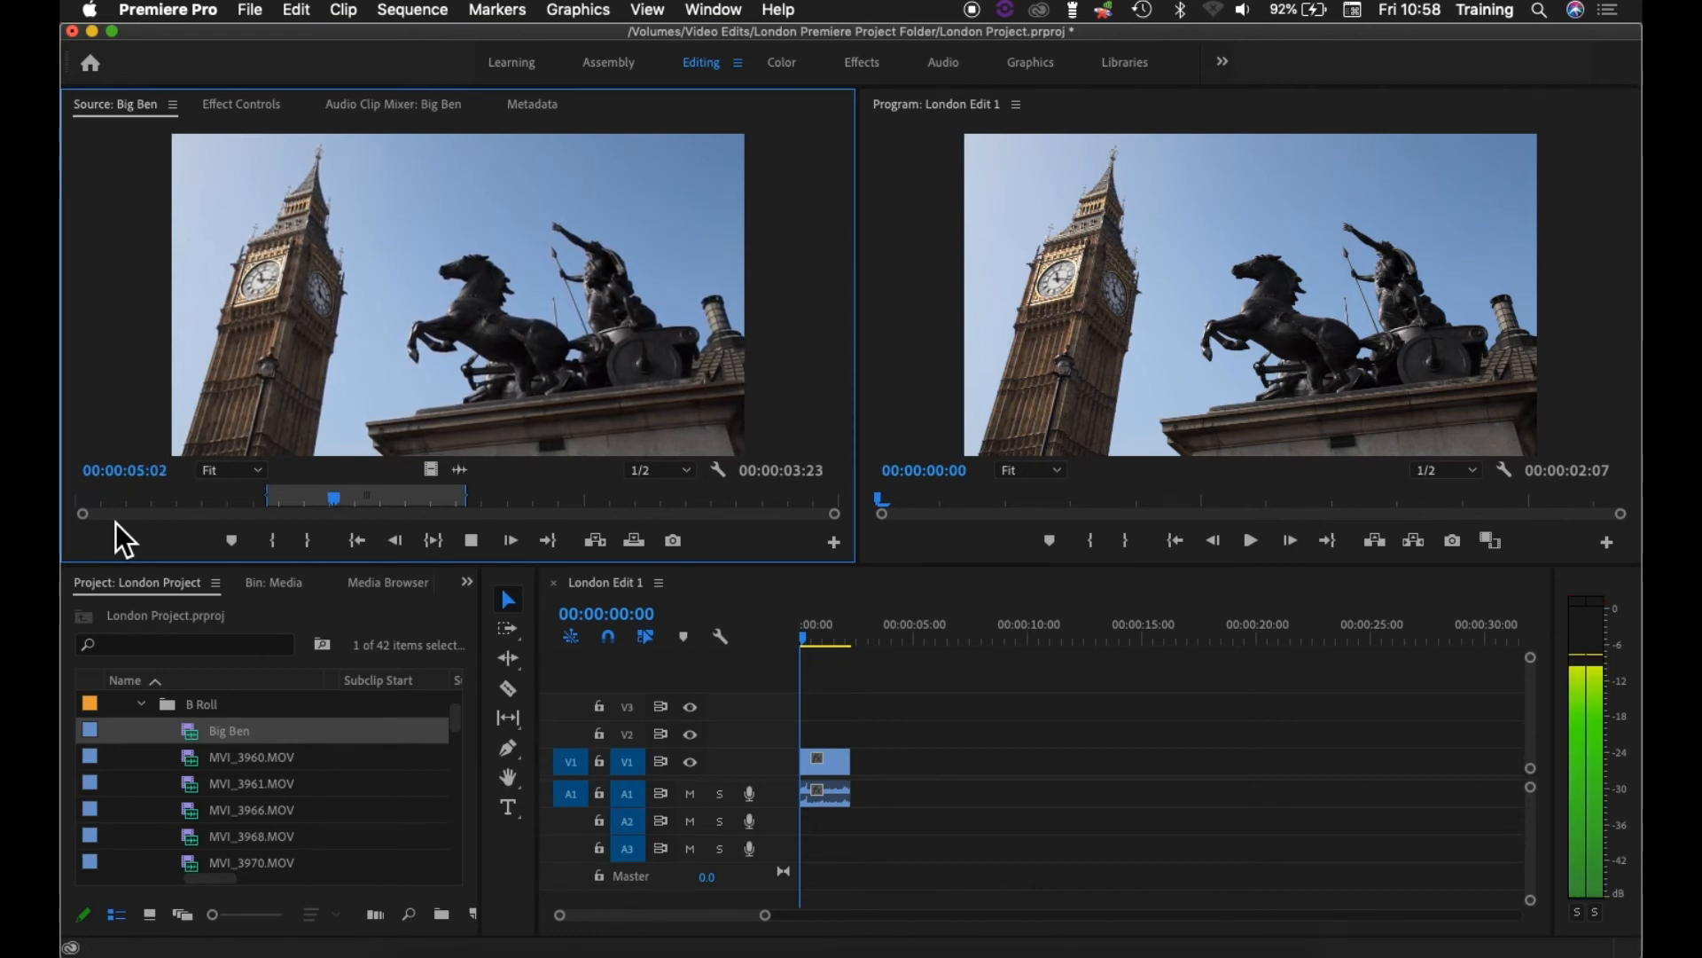
Step: Play the Big Ben source clip forward at increased speed to near its end, and play it in reverse to near its start
{"action": "key", "text": "l"}
{"action": "key", "text": "l"}
{"action": "key", "text": "k"}
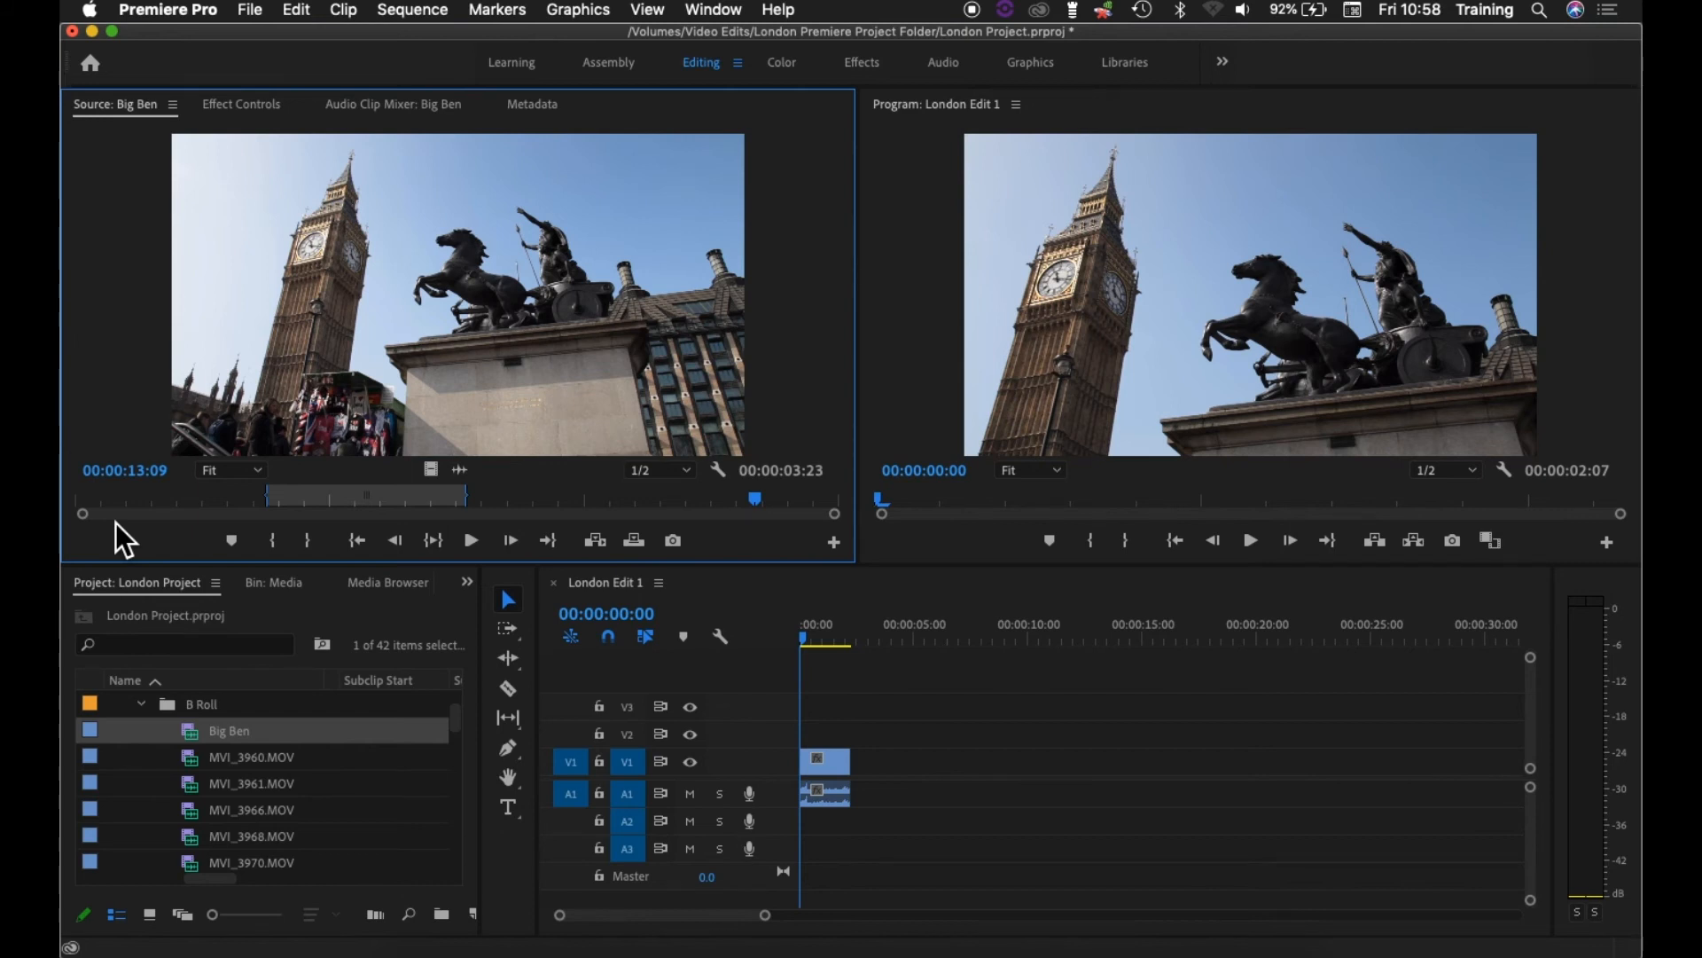
{"action": "key", "text": "j"}
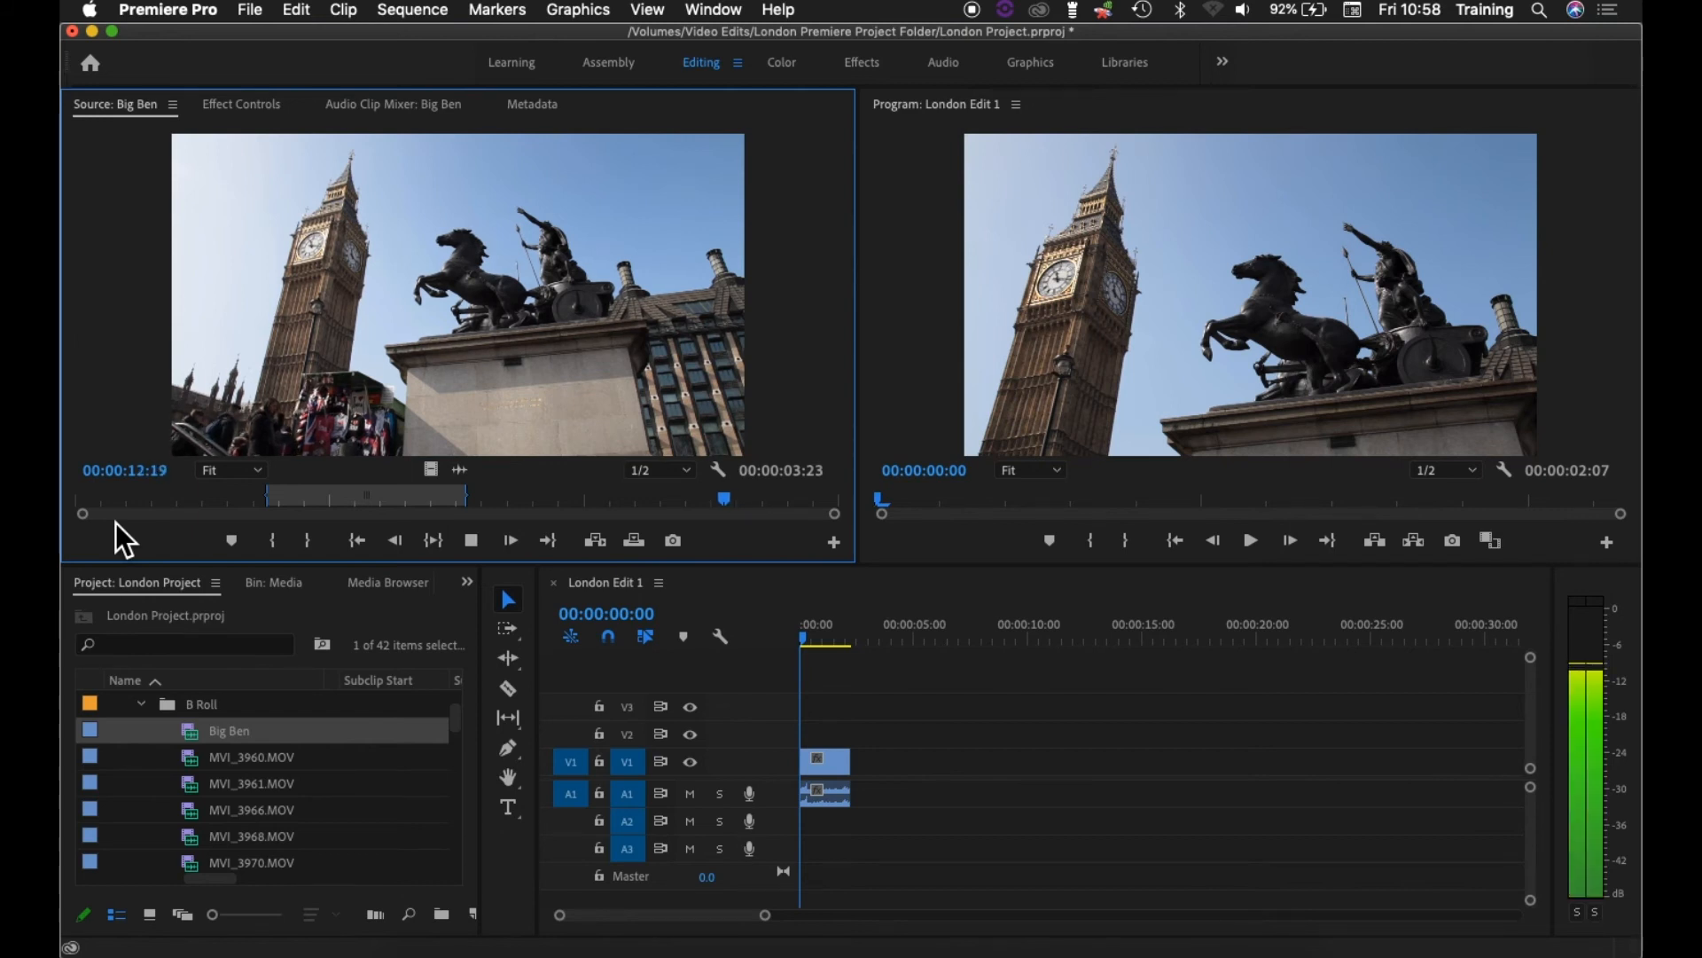
{"action": "key", "text": "j"}
{"action": "key", "text": "k"}
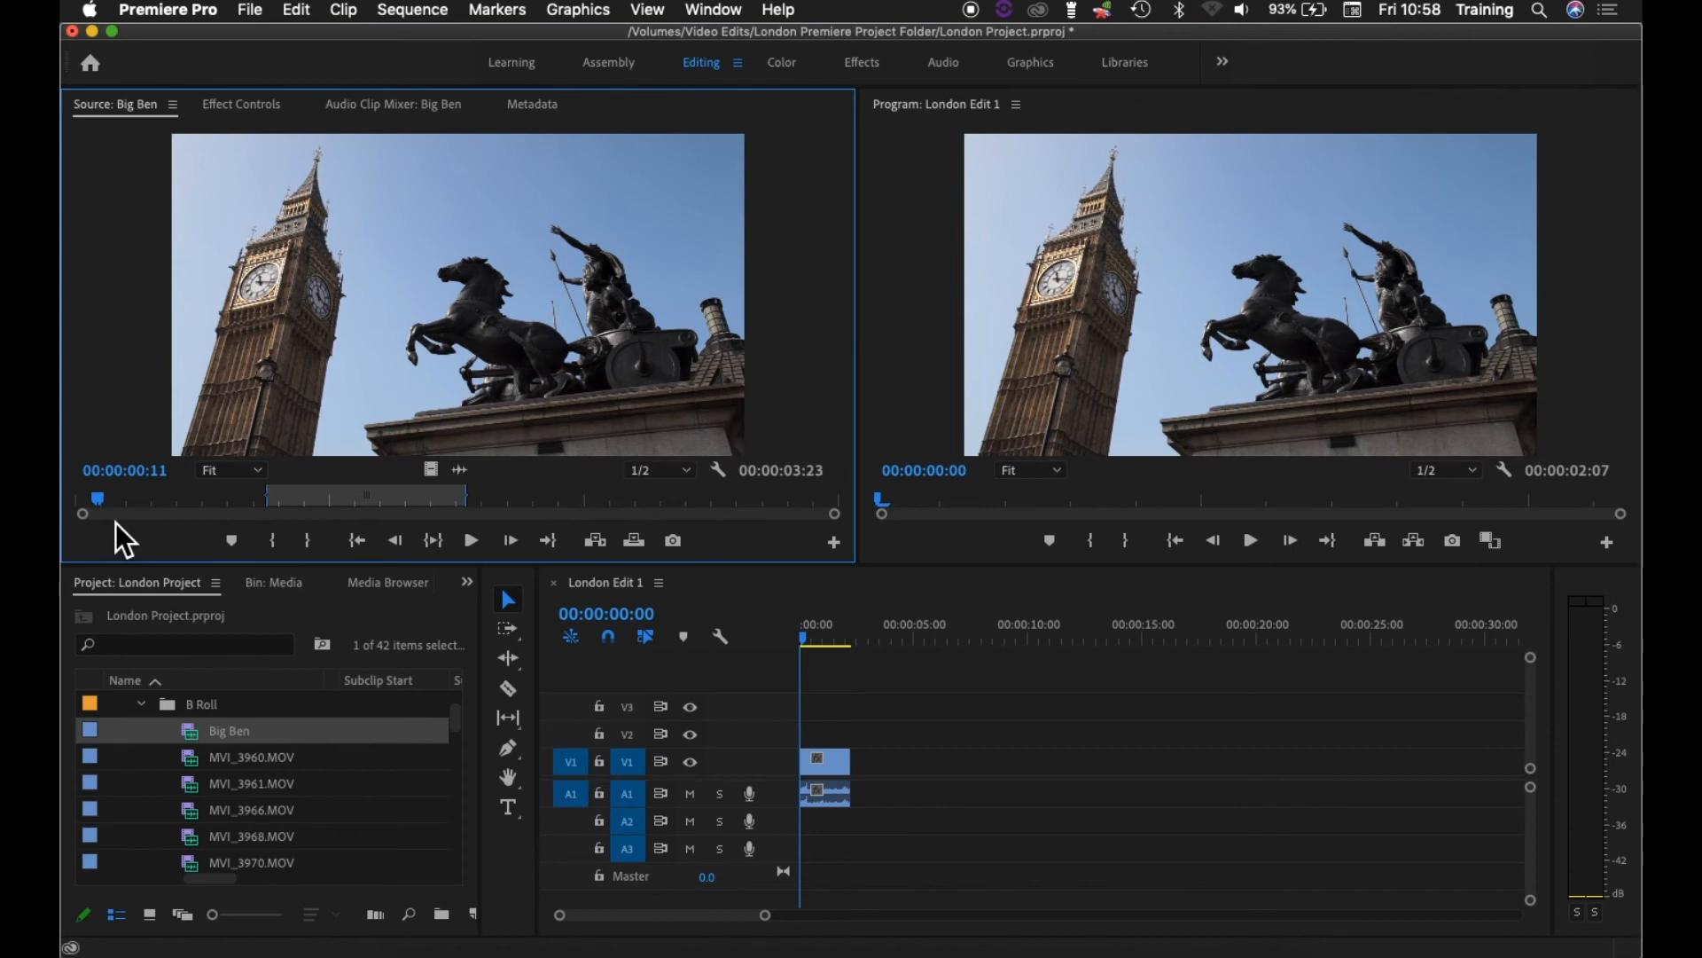
Step: Play a short stretch of the Big Ben source clip forward and stop, and play it backward and stop
{"action": "key", "text": "space"}
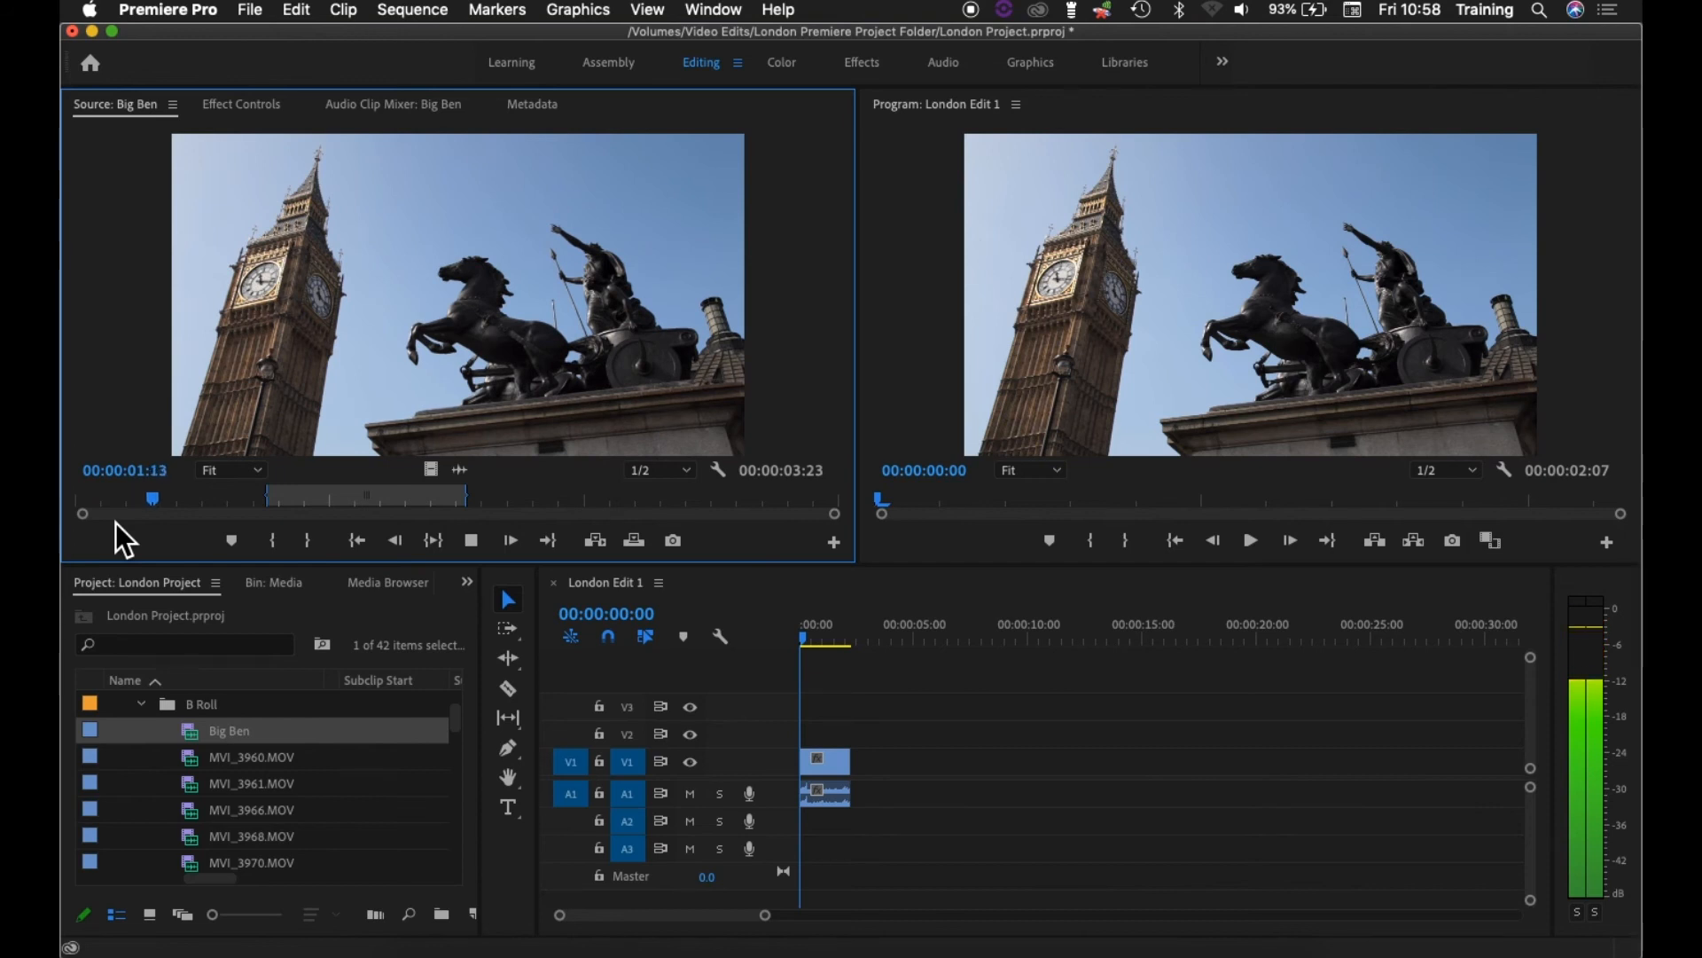
{"action": "key", "text": "space"}
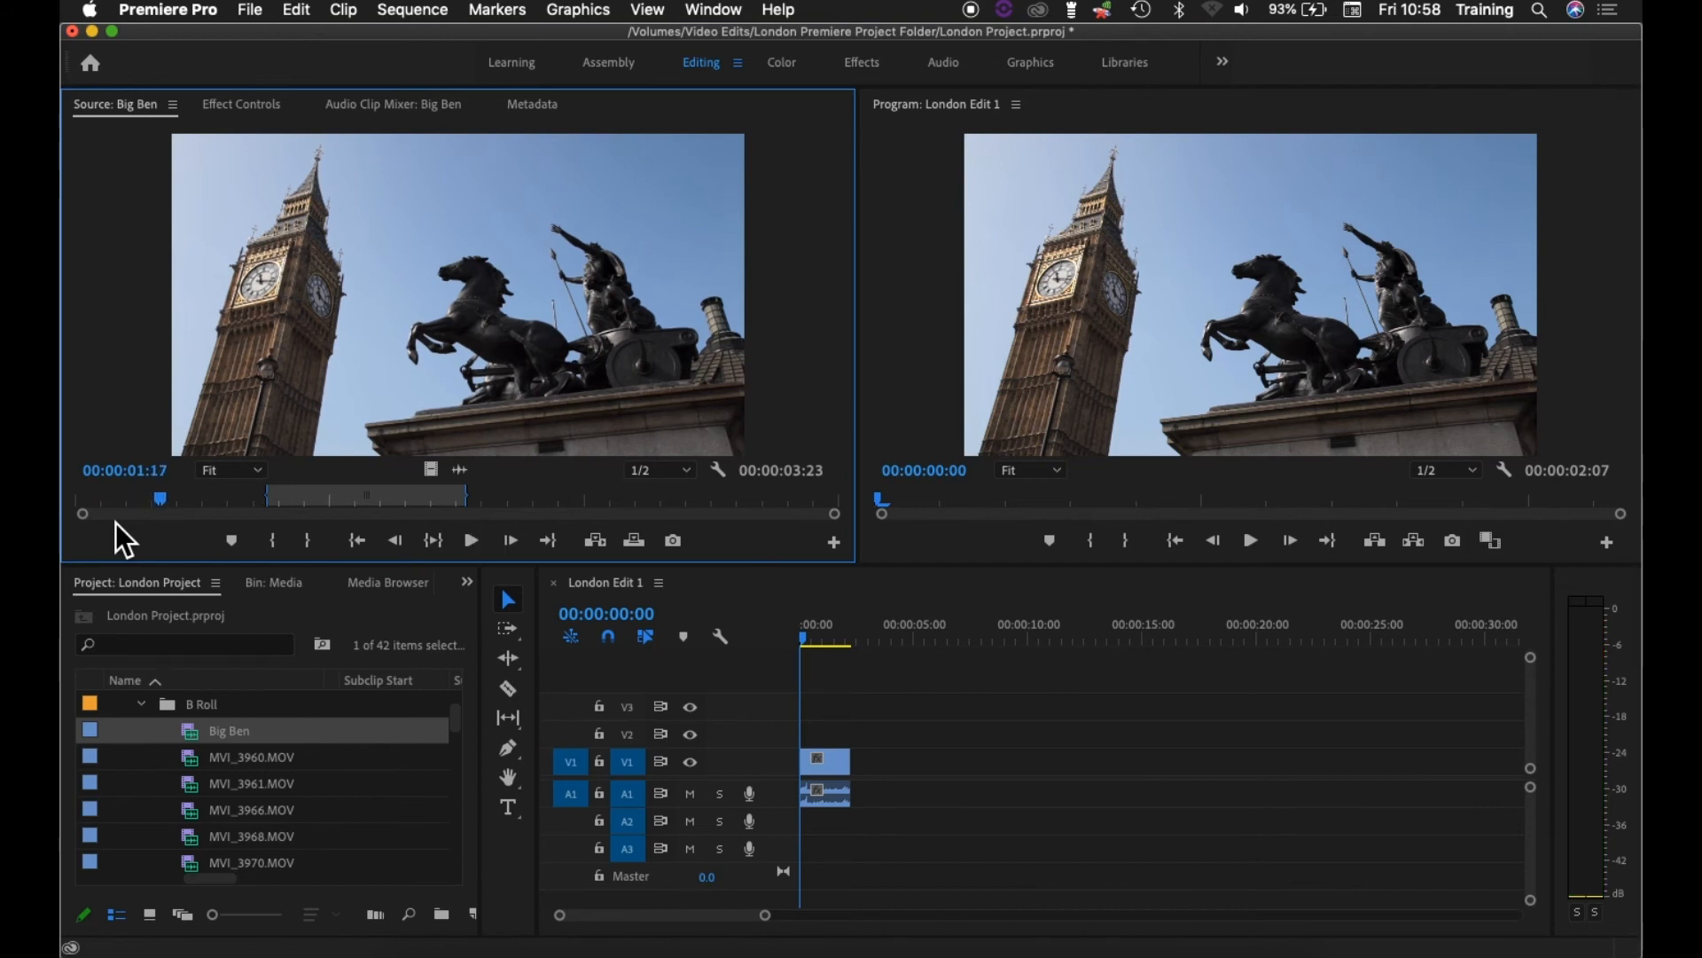
{"action": "key", "text": "j"}
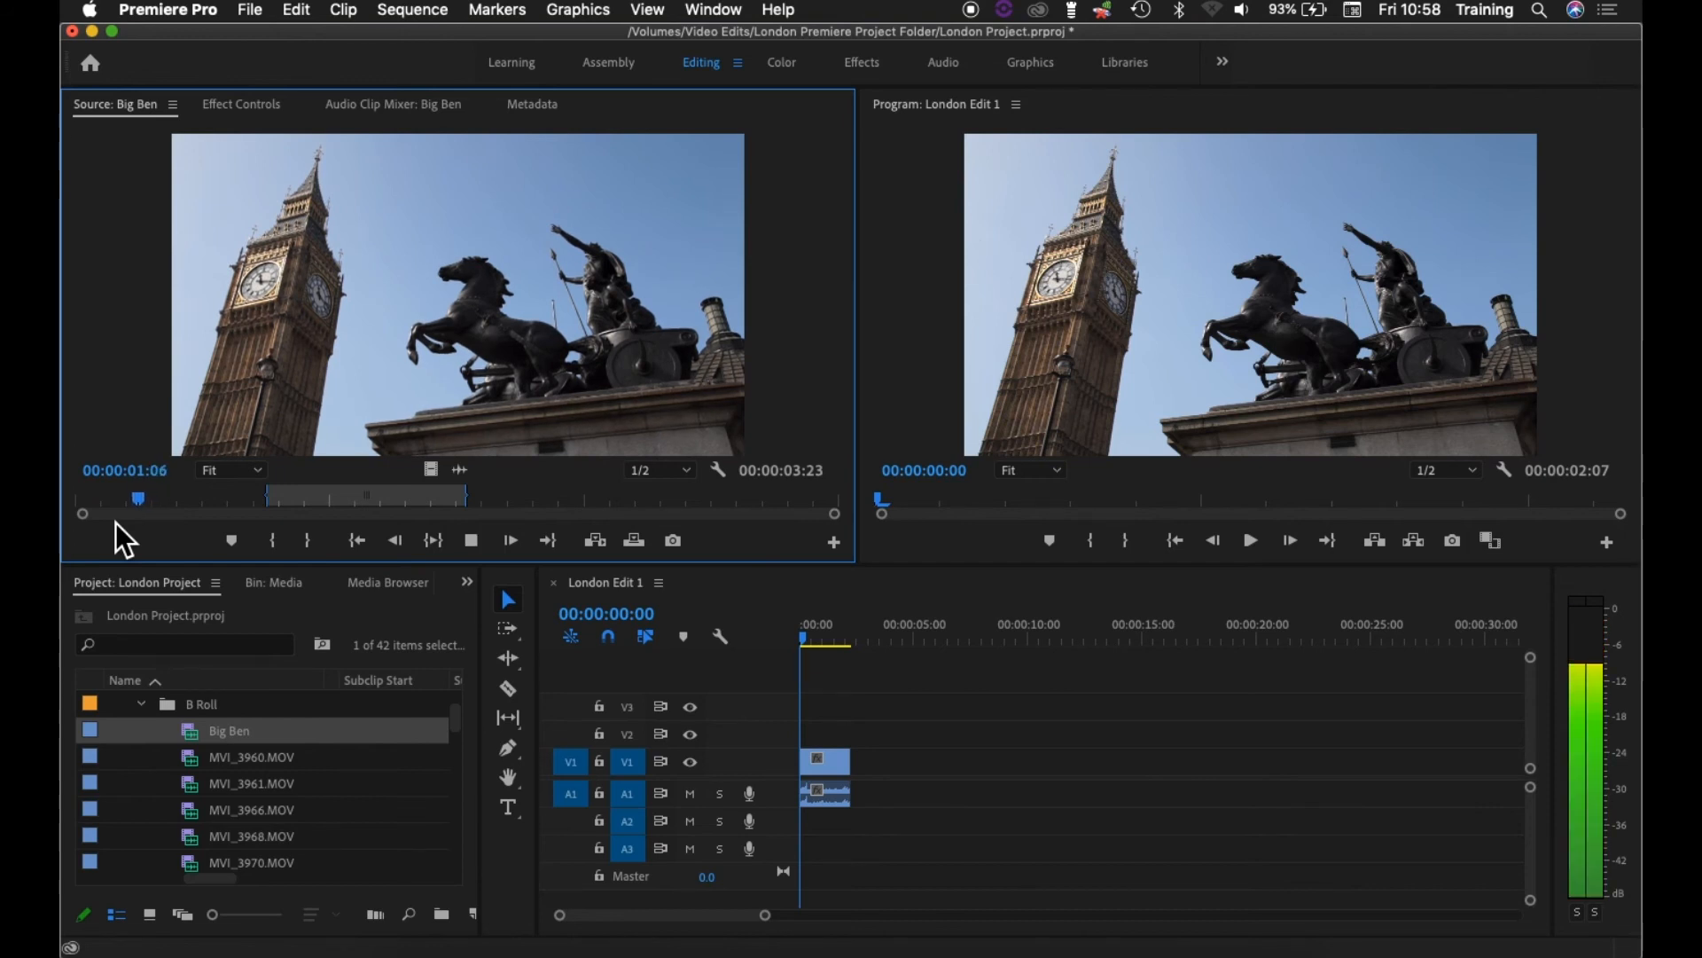
{"action": "key", "text": "k"}
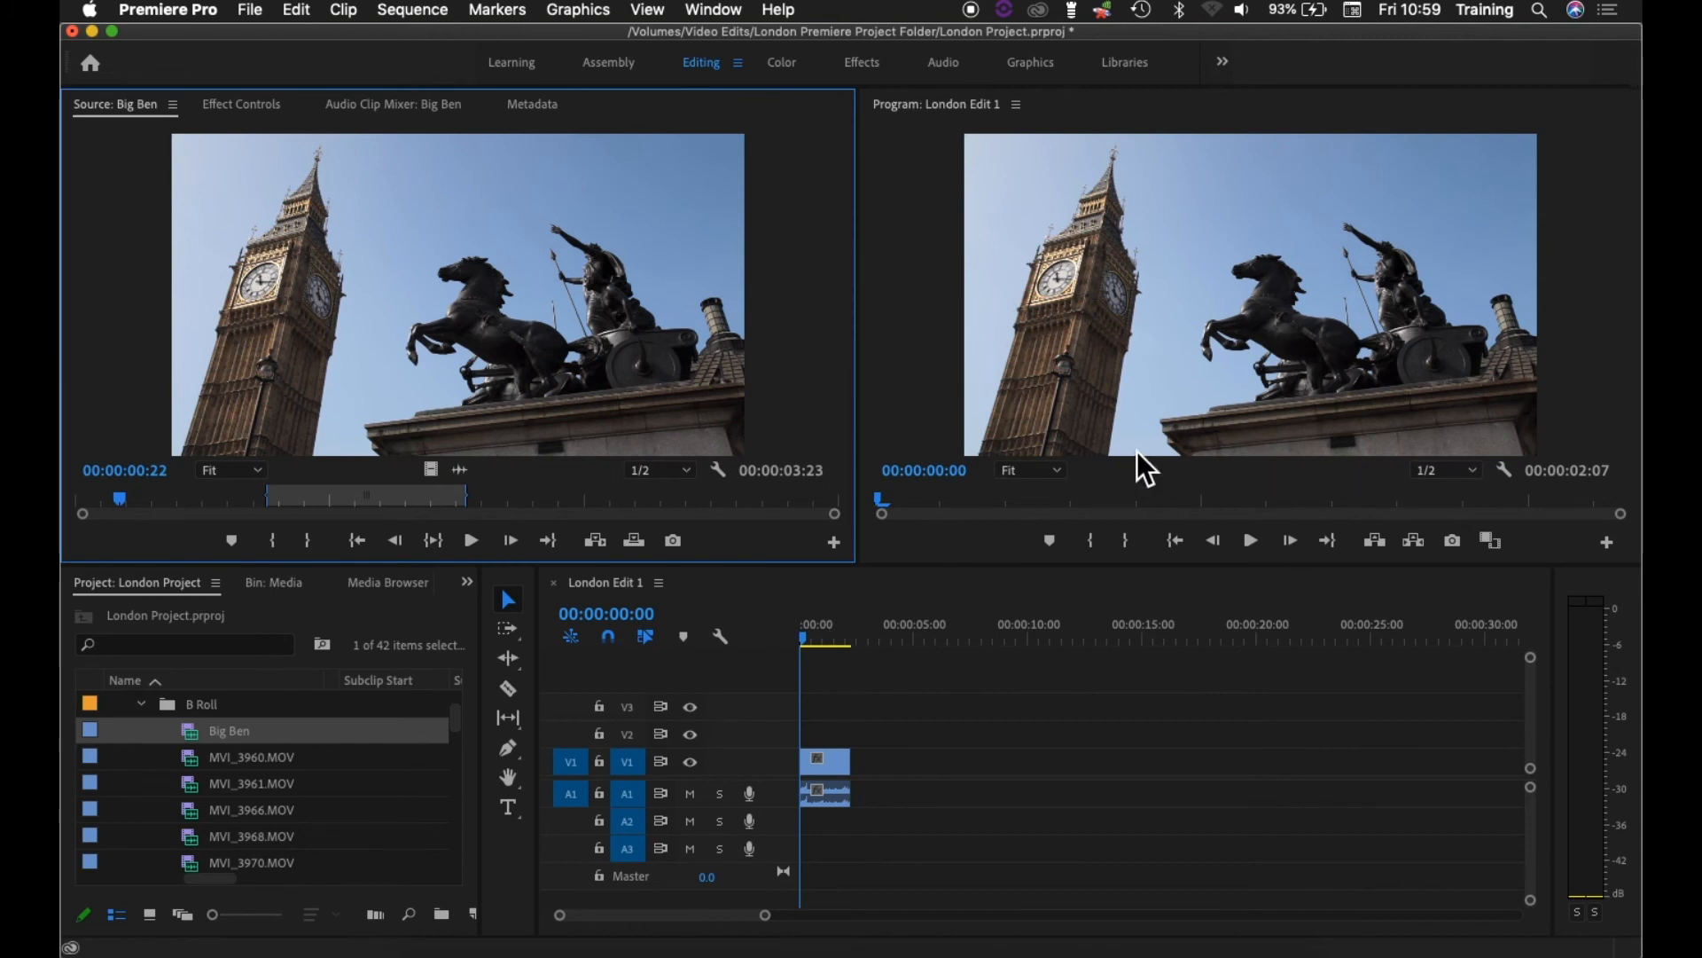
Step: Mark MVI_3960.MOV from 00:00:02:03 to 00:00:05:06 and add the selection directly after the Big Ben clip in London Edit 1
{"action": "double_click", "coordinate": [193, 765]}
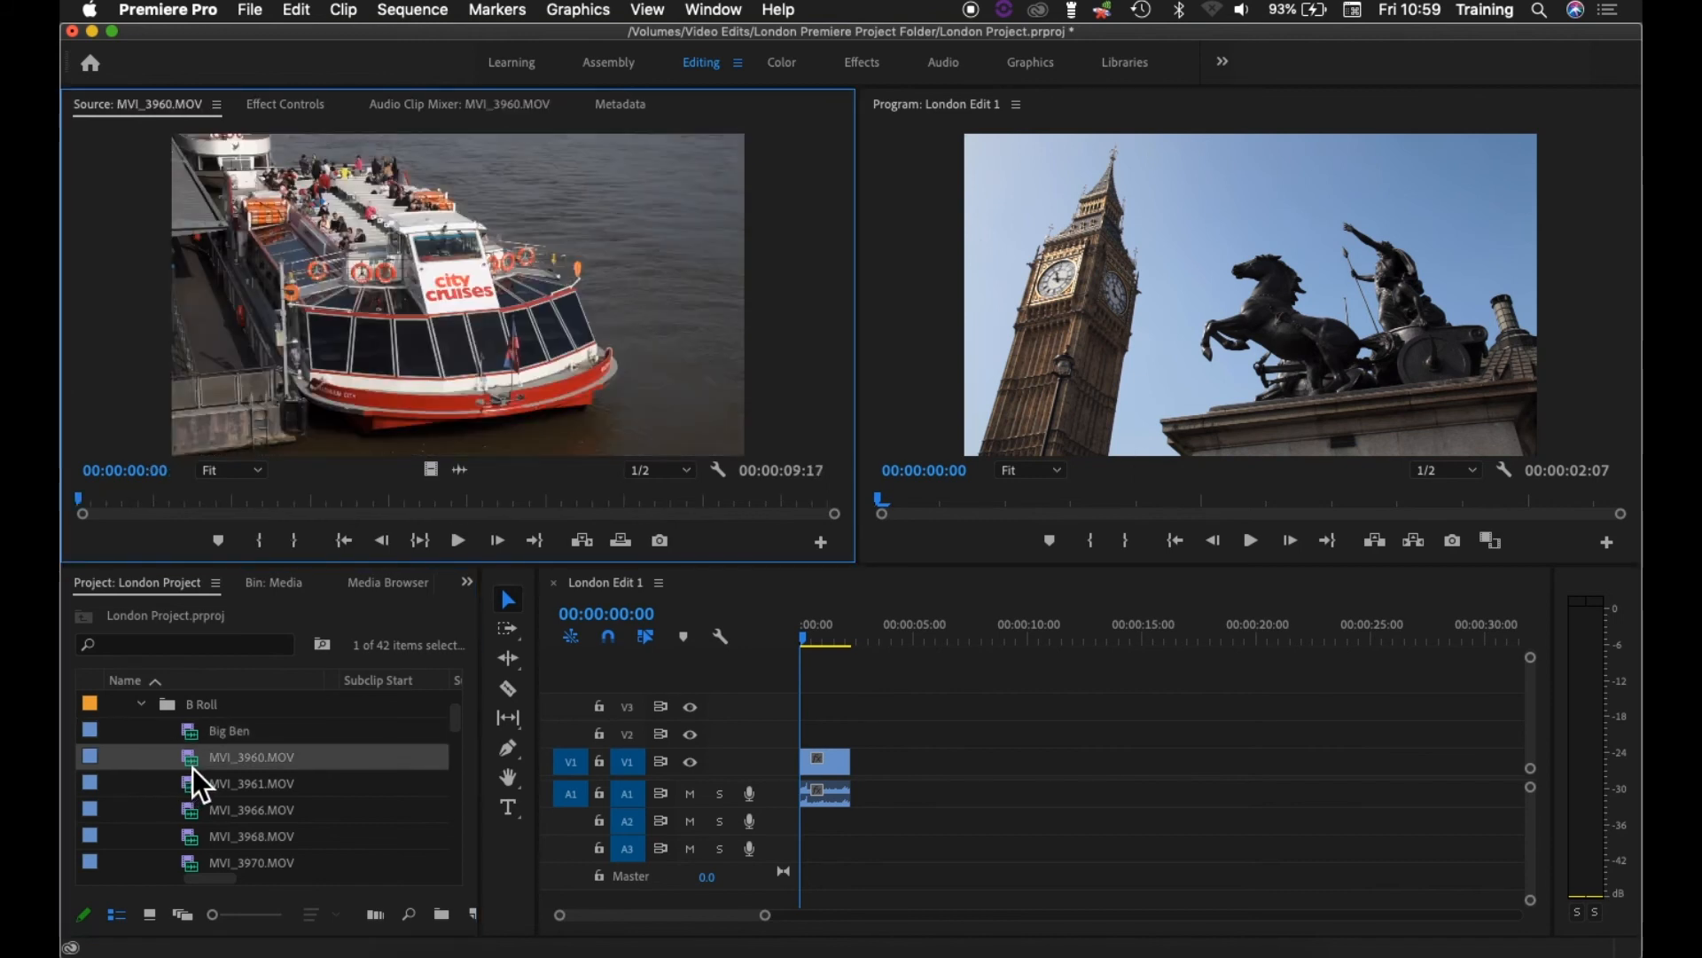
{"action": "left_click", "coordinate": [245, 500]}
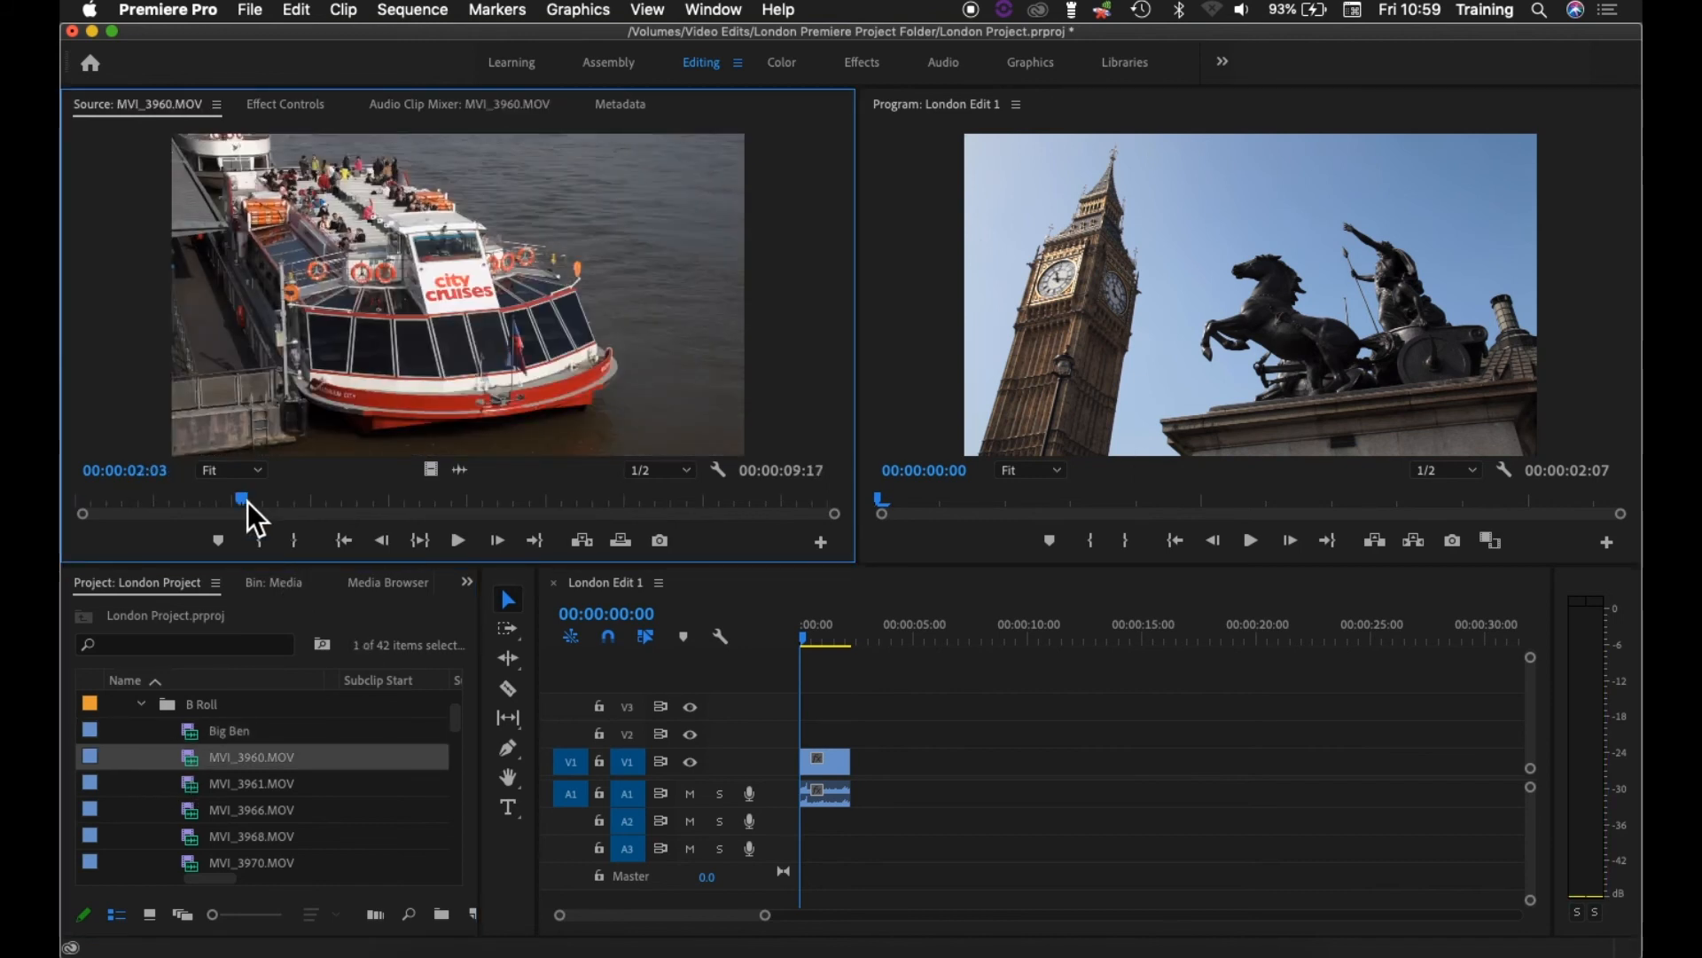
{"action": "key", "text": "i"}
{"action": "left_click", "coordinate": [488, 499]}
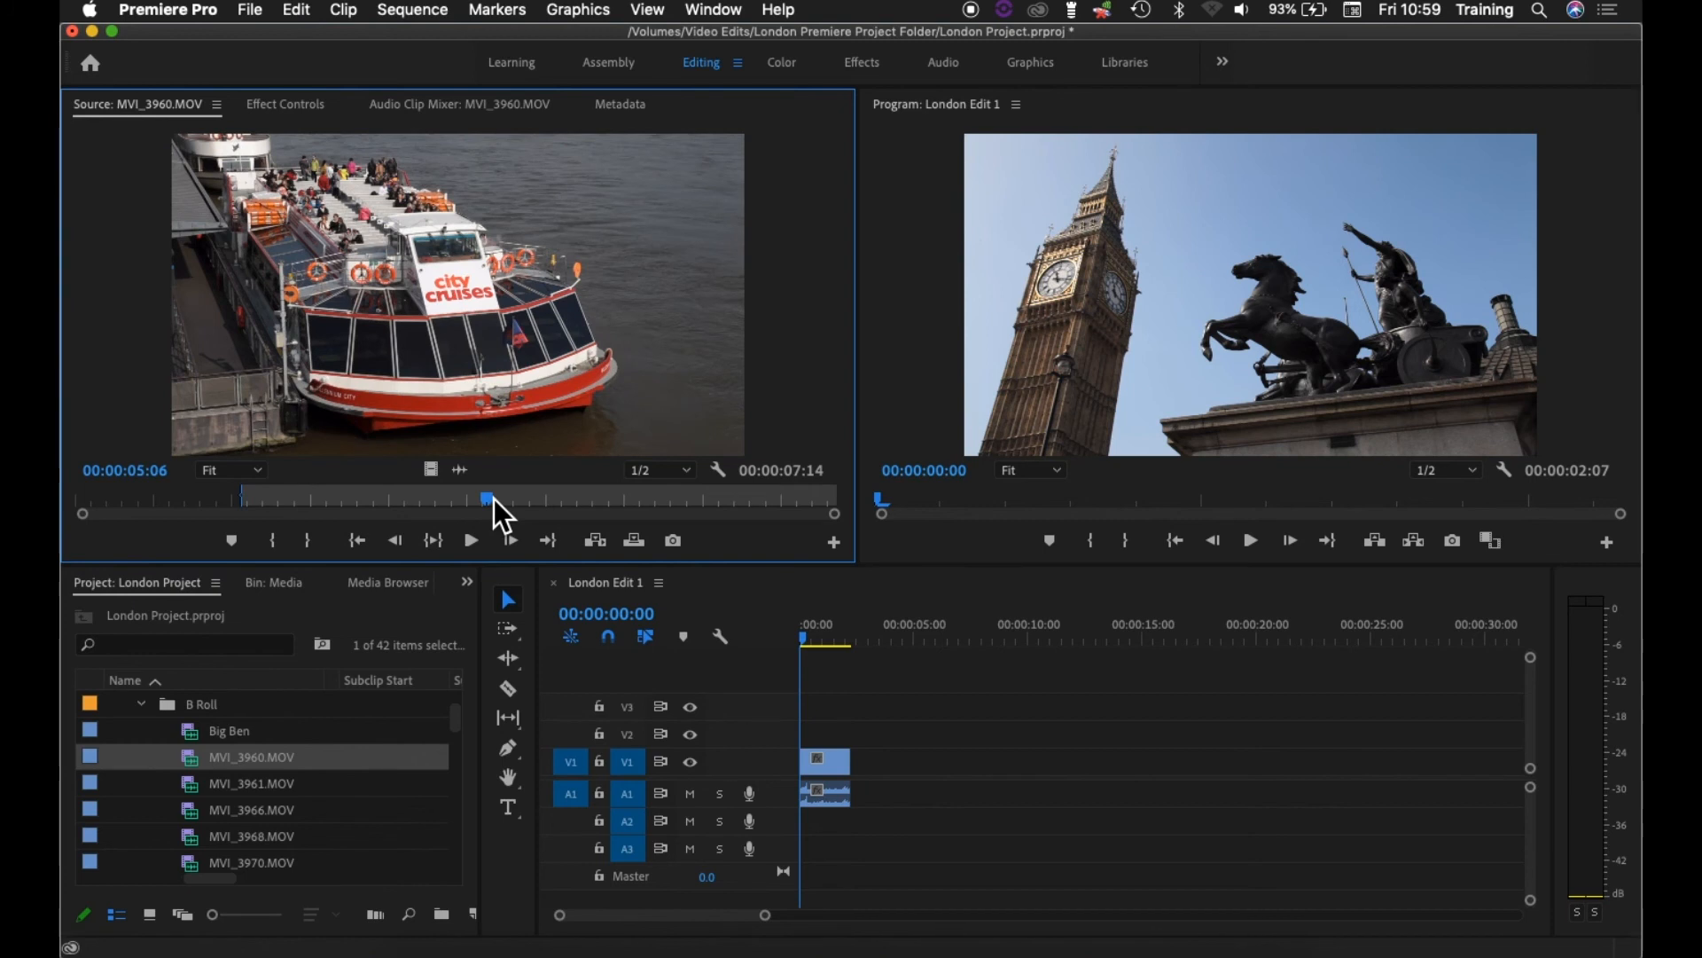
{"action": "key", "text": "o"}
{"action": "left_click_drag", "start_coordinate": [457, 325], "coordinate": [878, 787]}
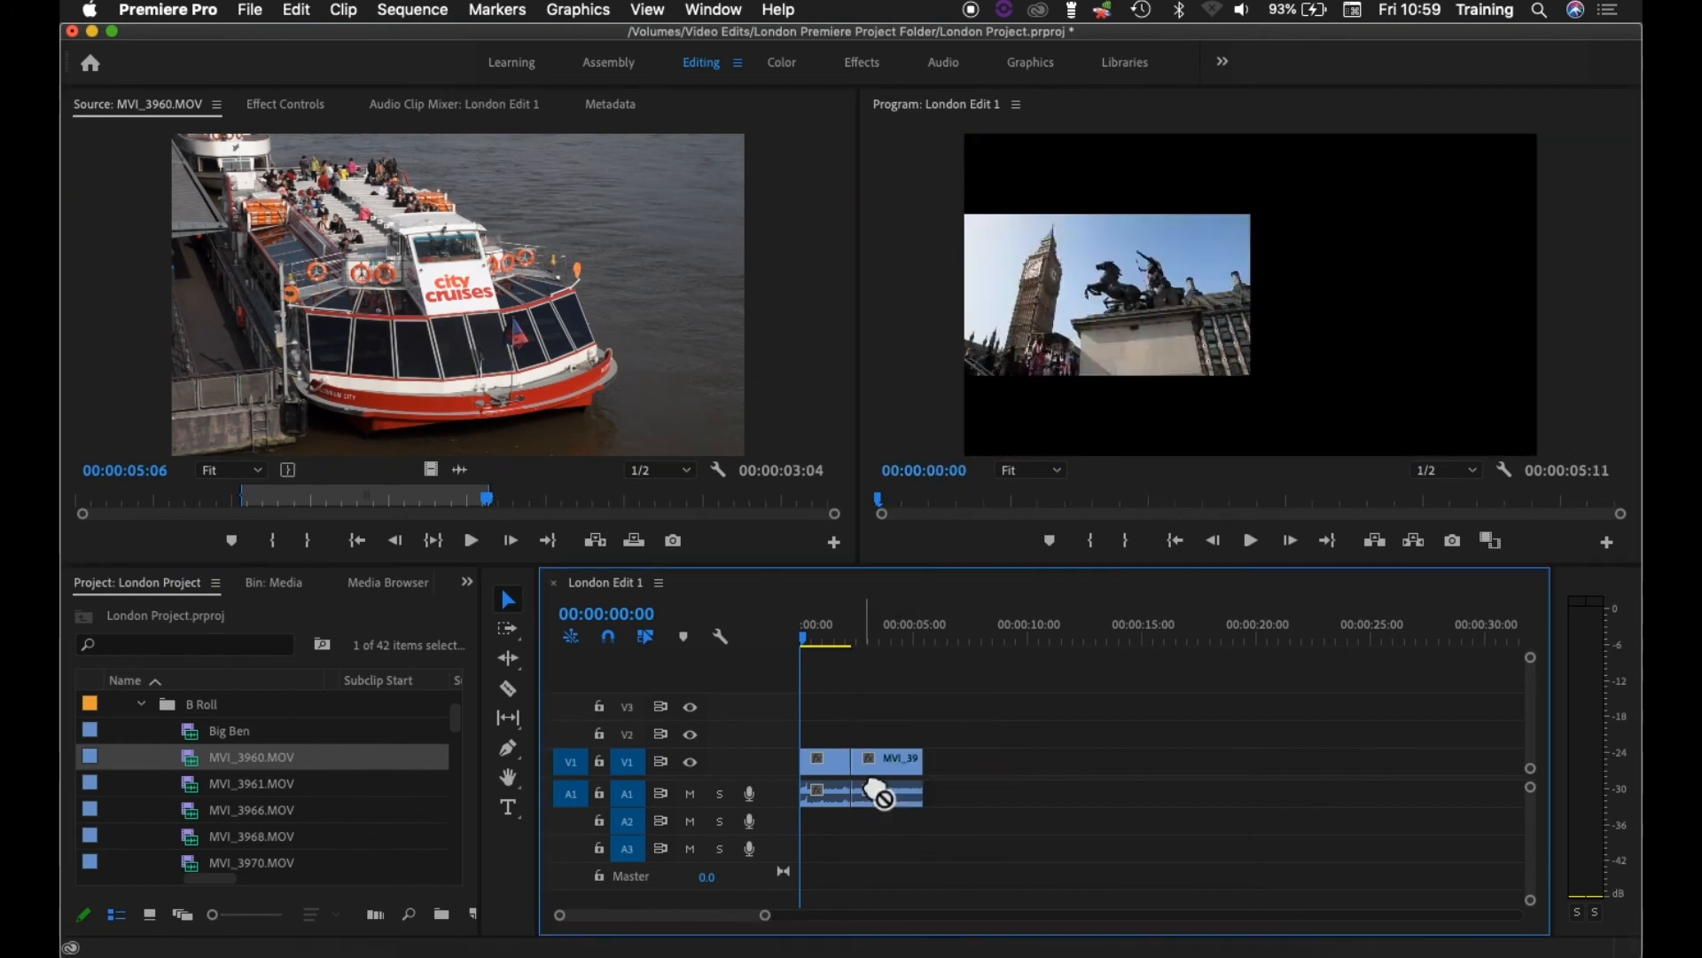
Step: Mark MVI_3966.MOV from 00:00:02:23 to 00:00:06:18 and add the selection after the MVI_3960 clip in London Edit 1
{"action": "double_click", "coordinate": [188, 821]}
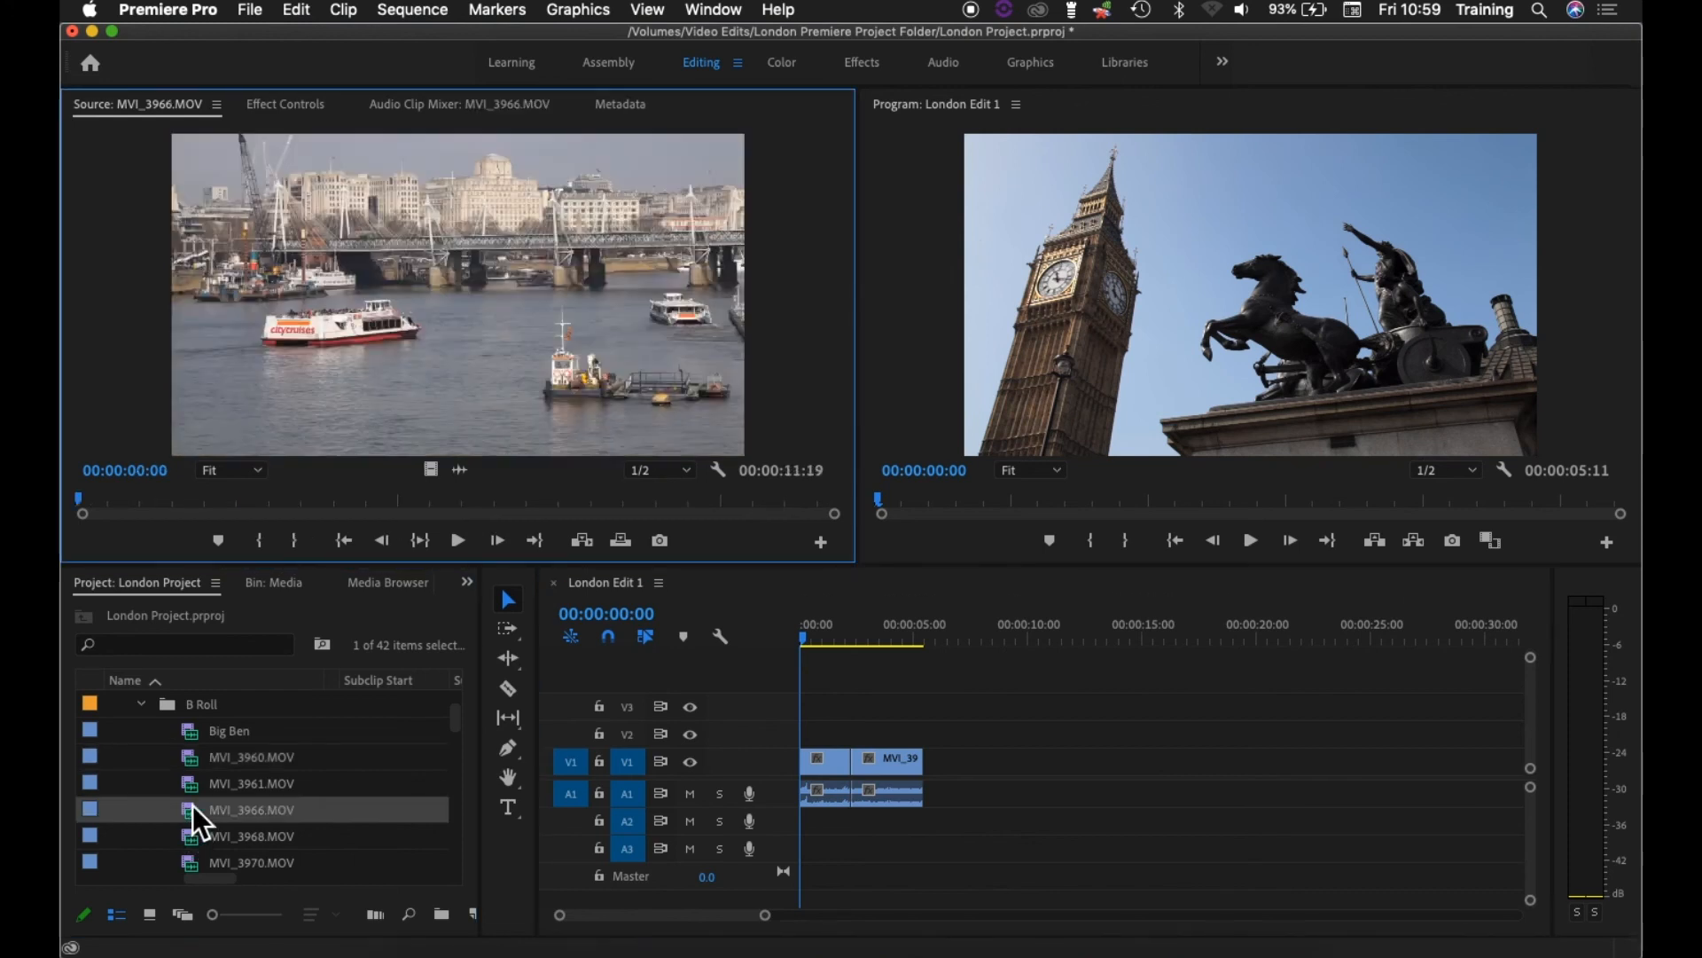
{"action": "left_click", "coordinate": [271, 497]}
{"action": "key", "text": "i"}
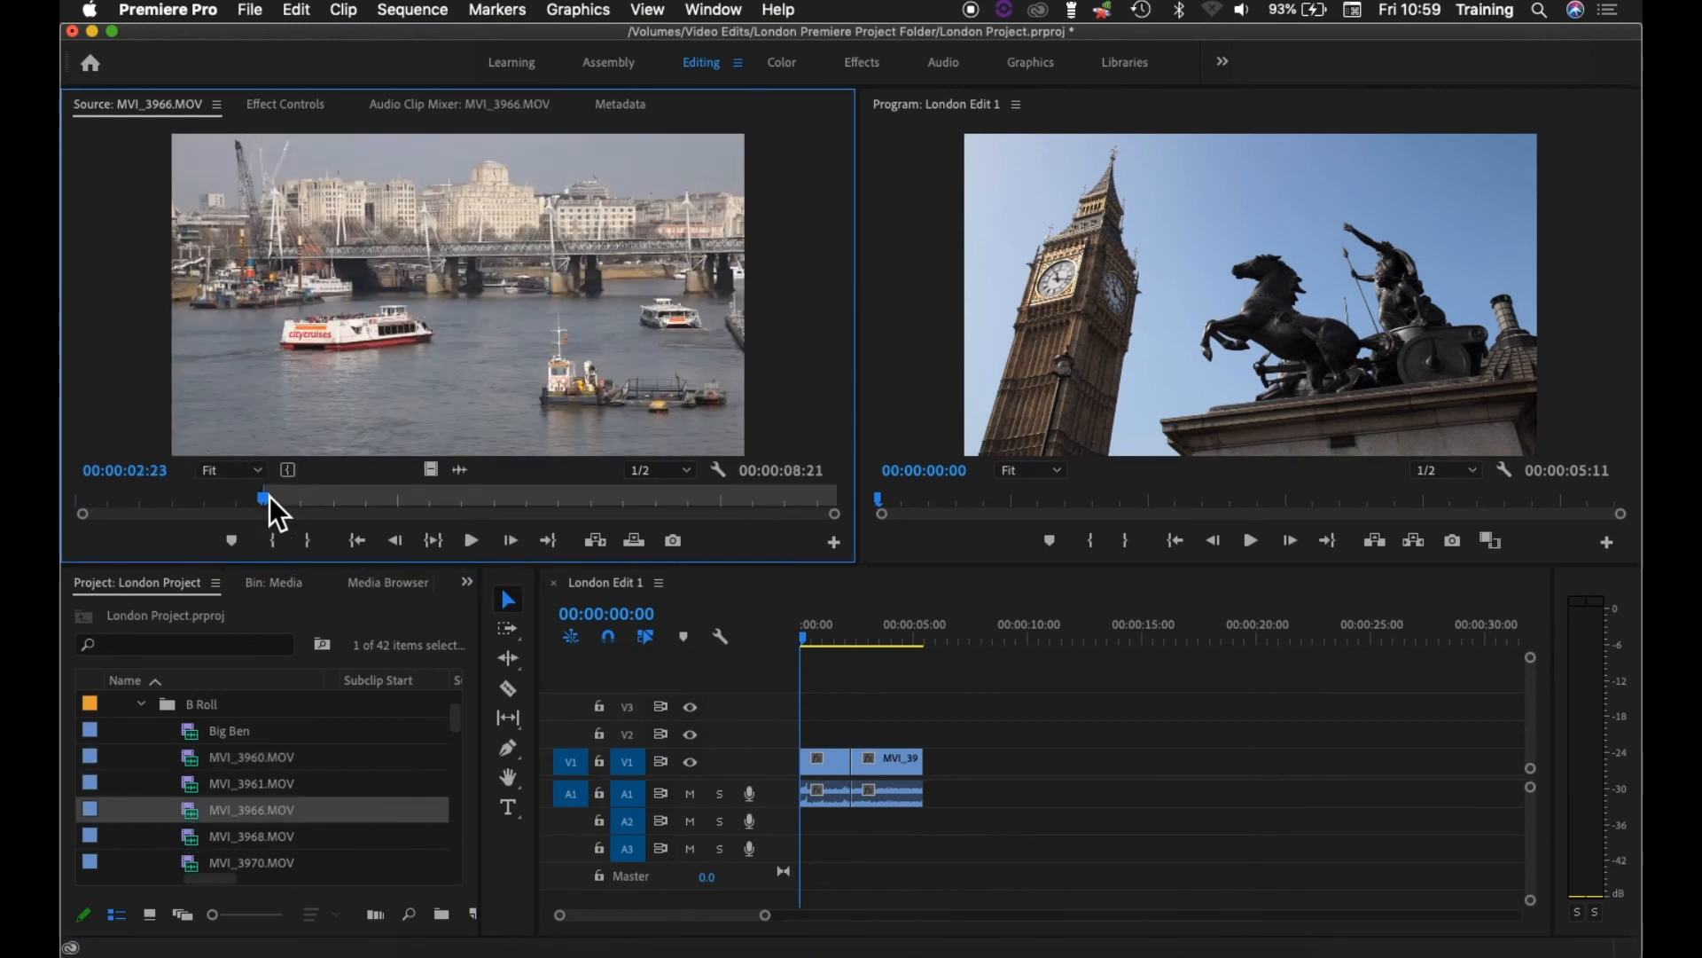
{"action": "left_click", "coordinate": [516, 499]}
{"action": "key", "text": "o"}
{"action": "left_click_drag", "start_coordinate": [509, 280], "coordinate": [1021, 400]}
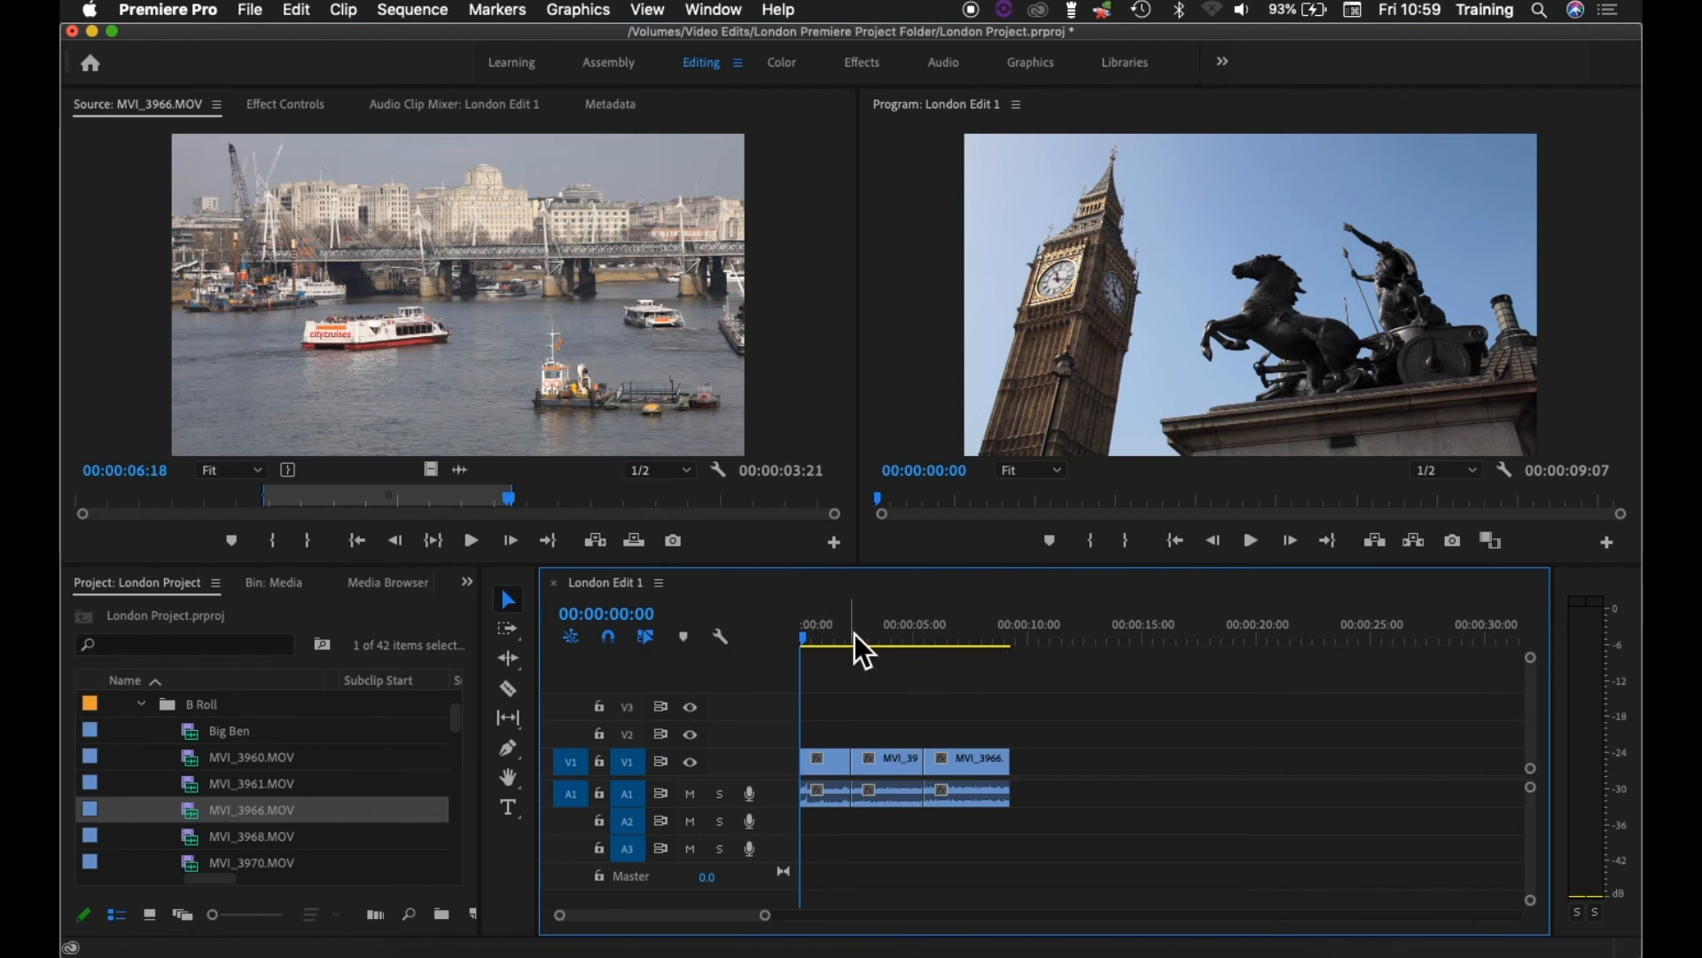
Step: Scrub the London Edit 1 timeline to about 00:00:01:18 and play the sequence from there into the MVI_3960 clip
{"action": "mouse_move", "coordinate": [857, 635]}
{"action": "left_mouse_down"}
{"action": "mouse_move", "coordinate": [975, 639]}
{"action": "mouse_move", "coordinate": [847, 643]}
{"action": "left_mouse_up"}
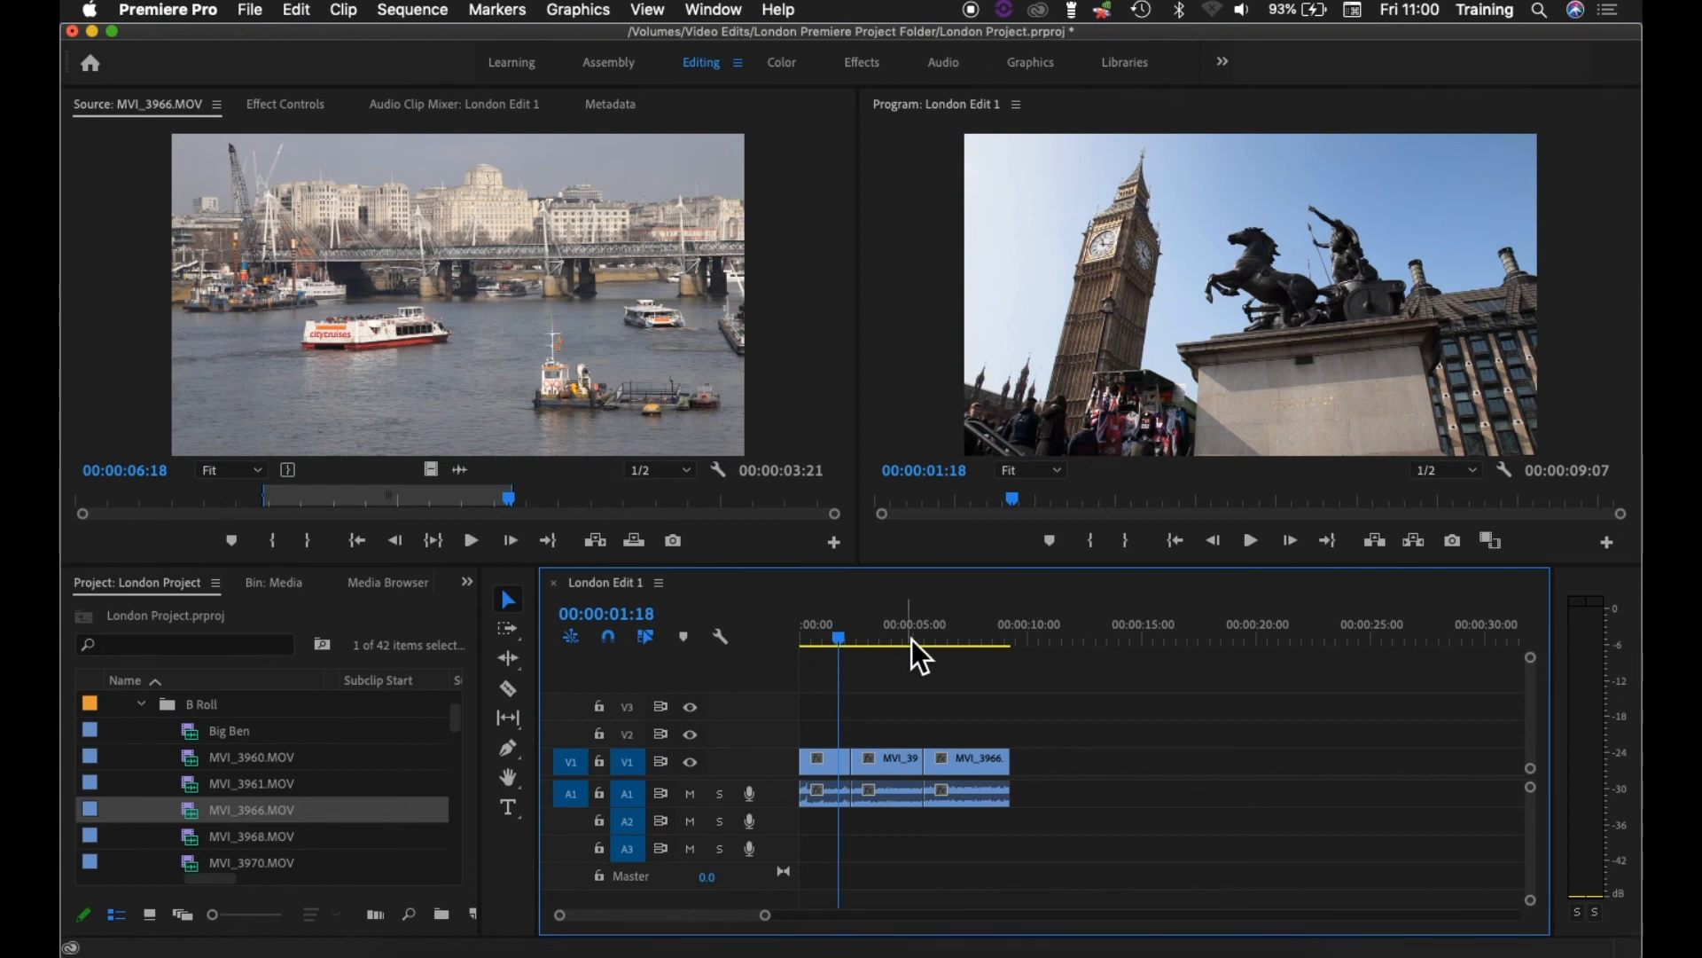
{"action": "key", "text": "space"}
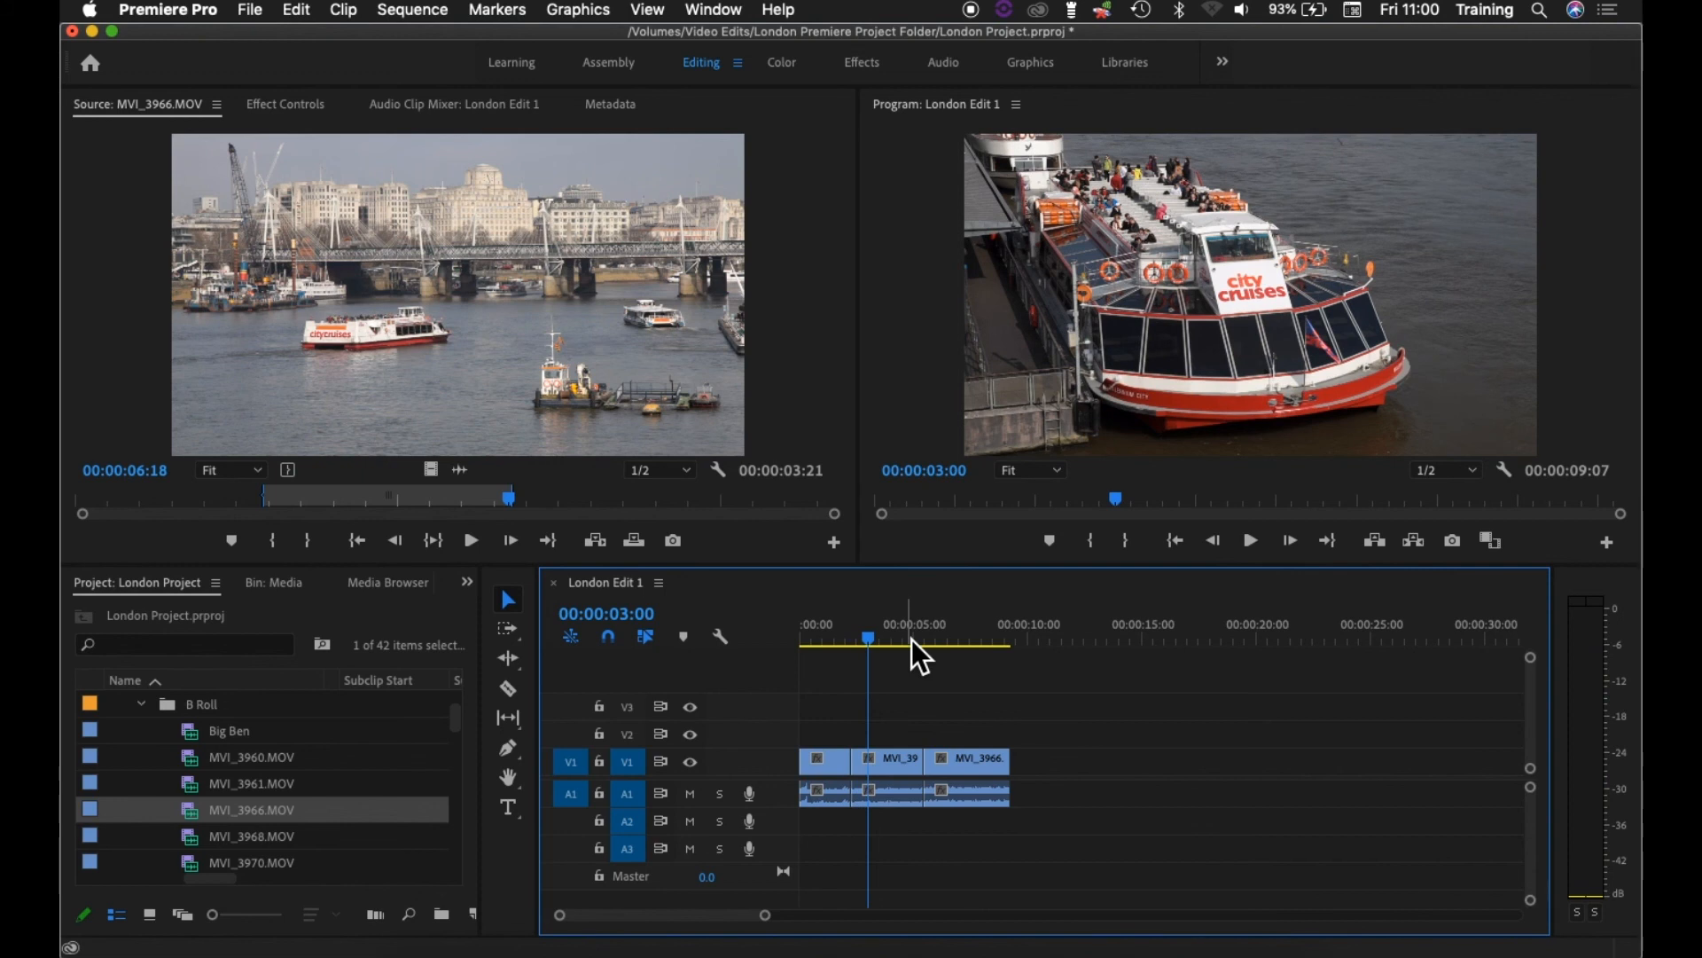
{"action": "key", "text": "space"}
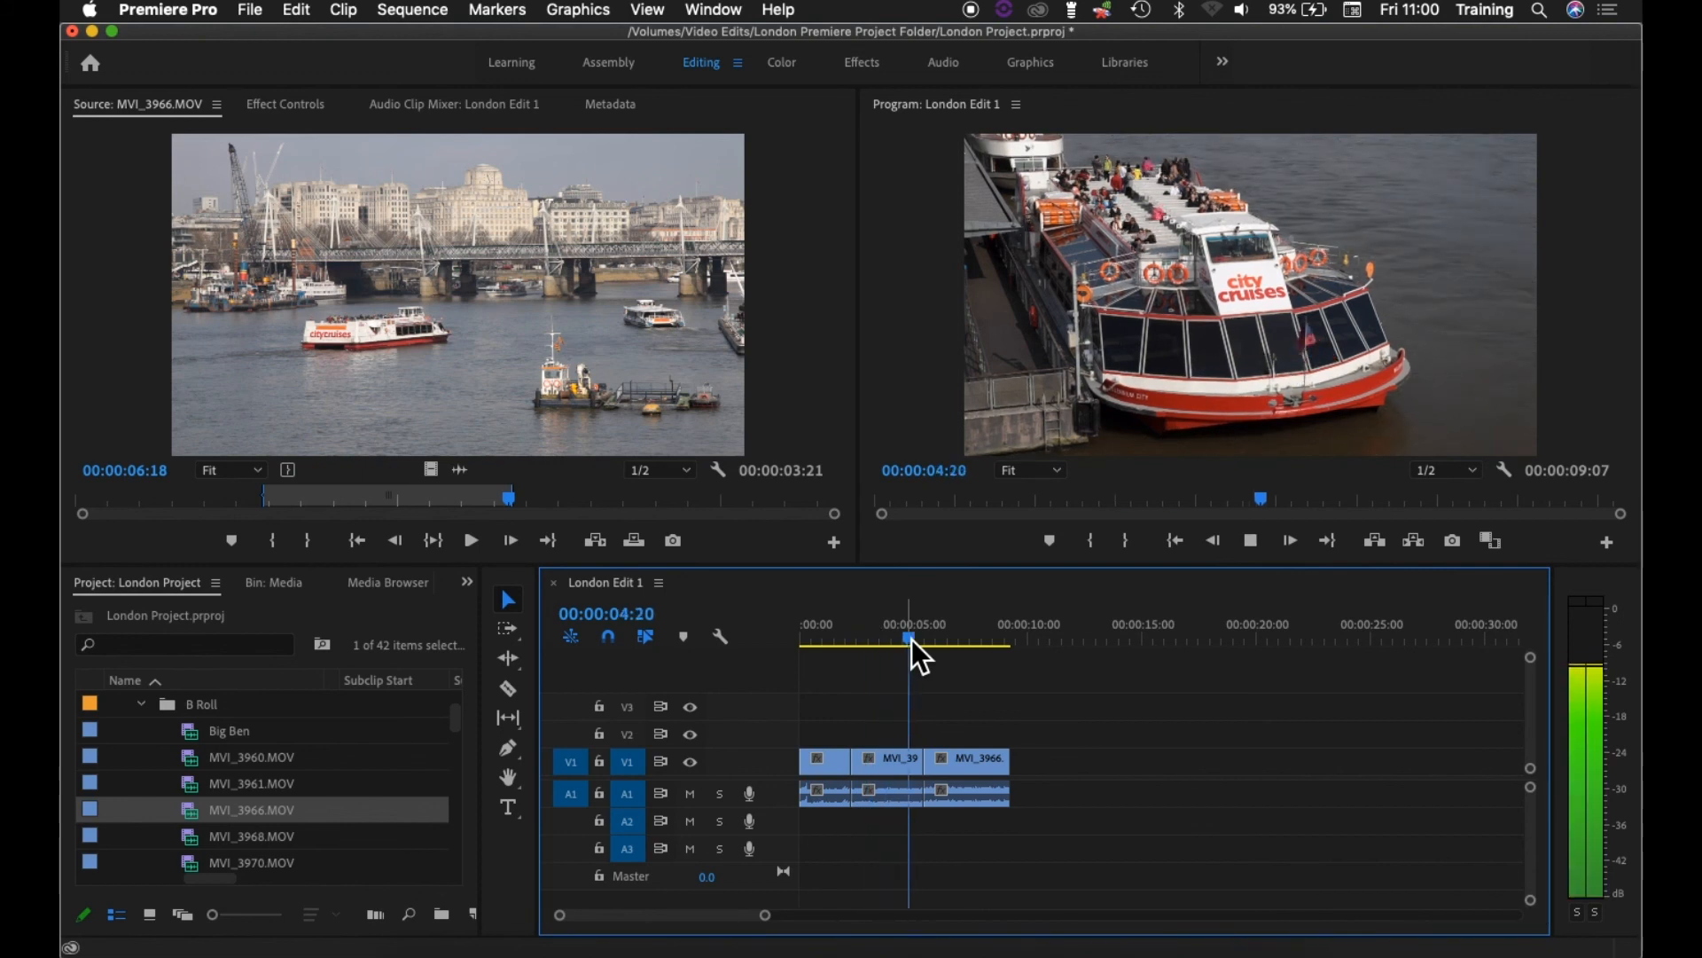
Step: Play the London Edit 1 sequence in reverse, stop within the Big Ben clip, and step back frame by frame
{"action": "key", "text": "j"}
{"action": "key", "text": "j"}
{"action": "key", "text": "j"}
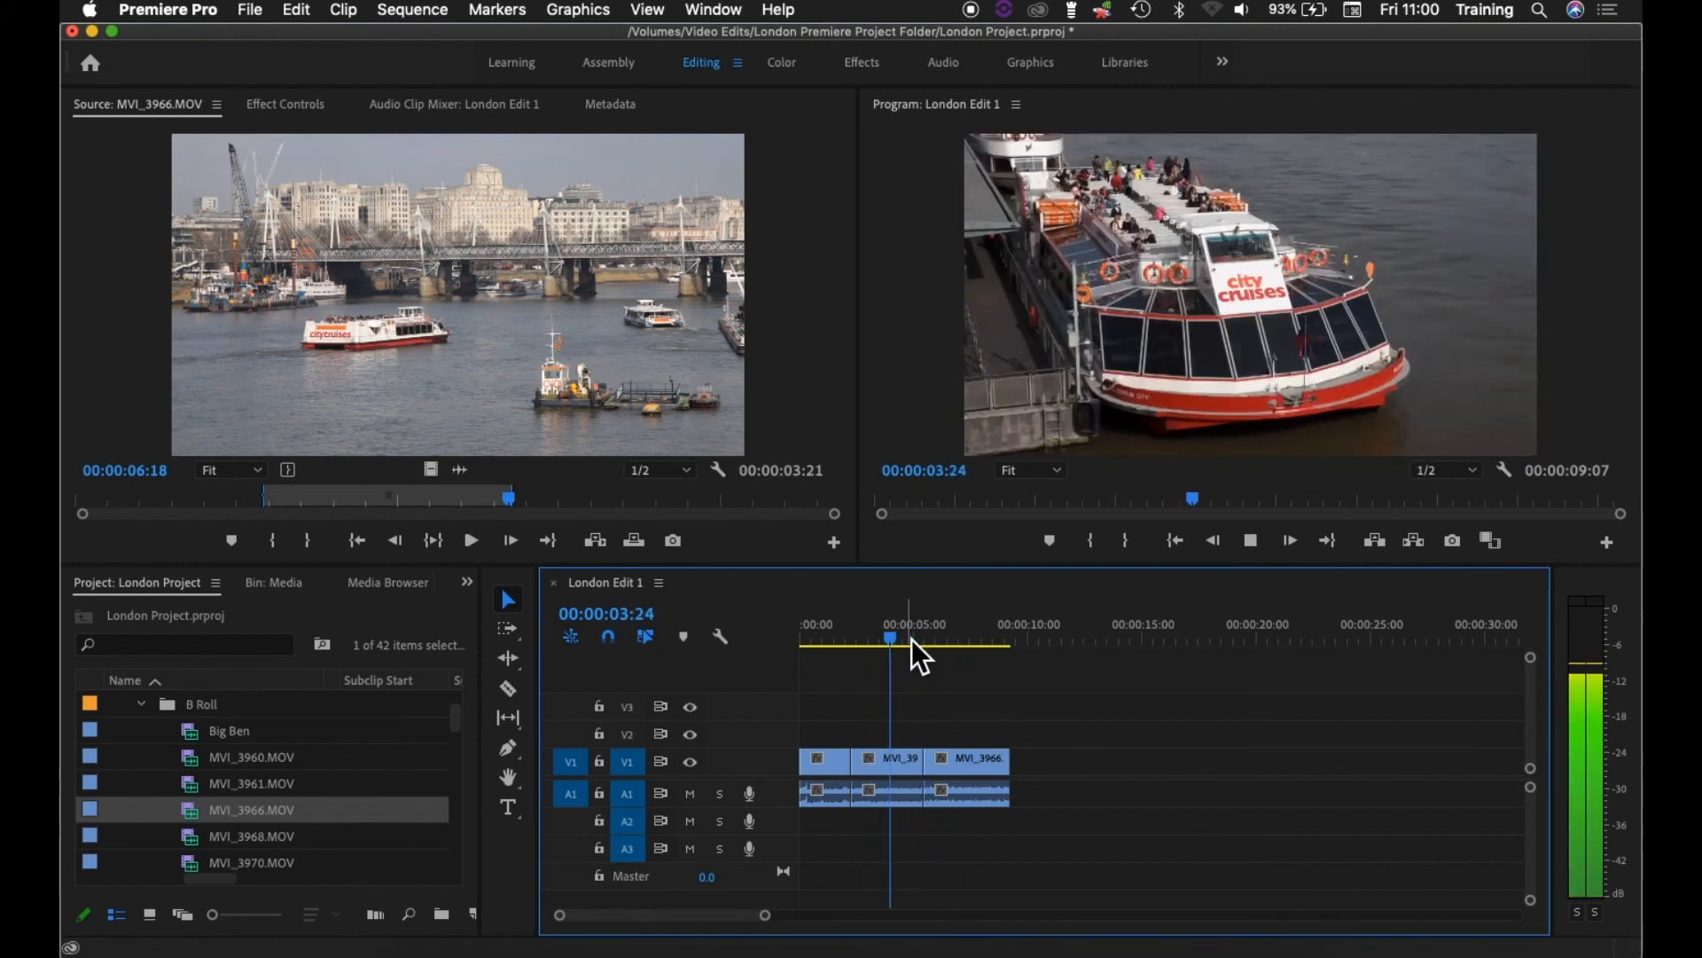
{"action": "key", "text": "k"}
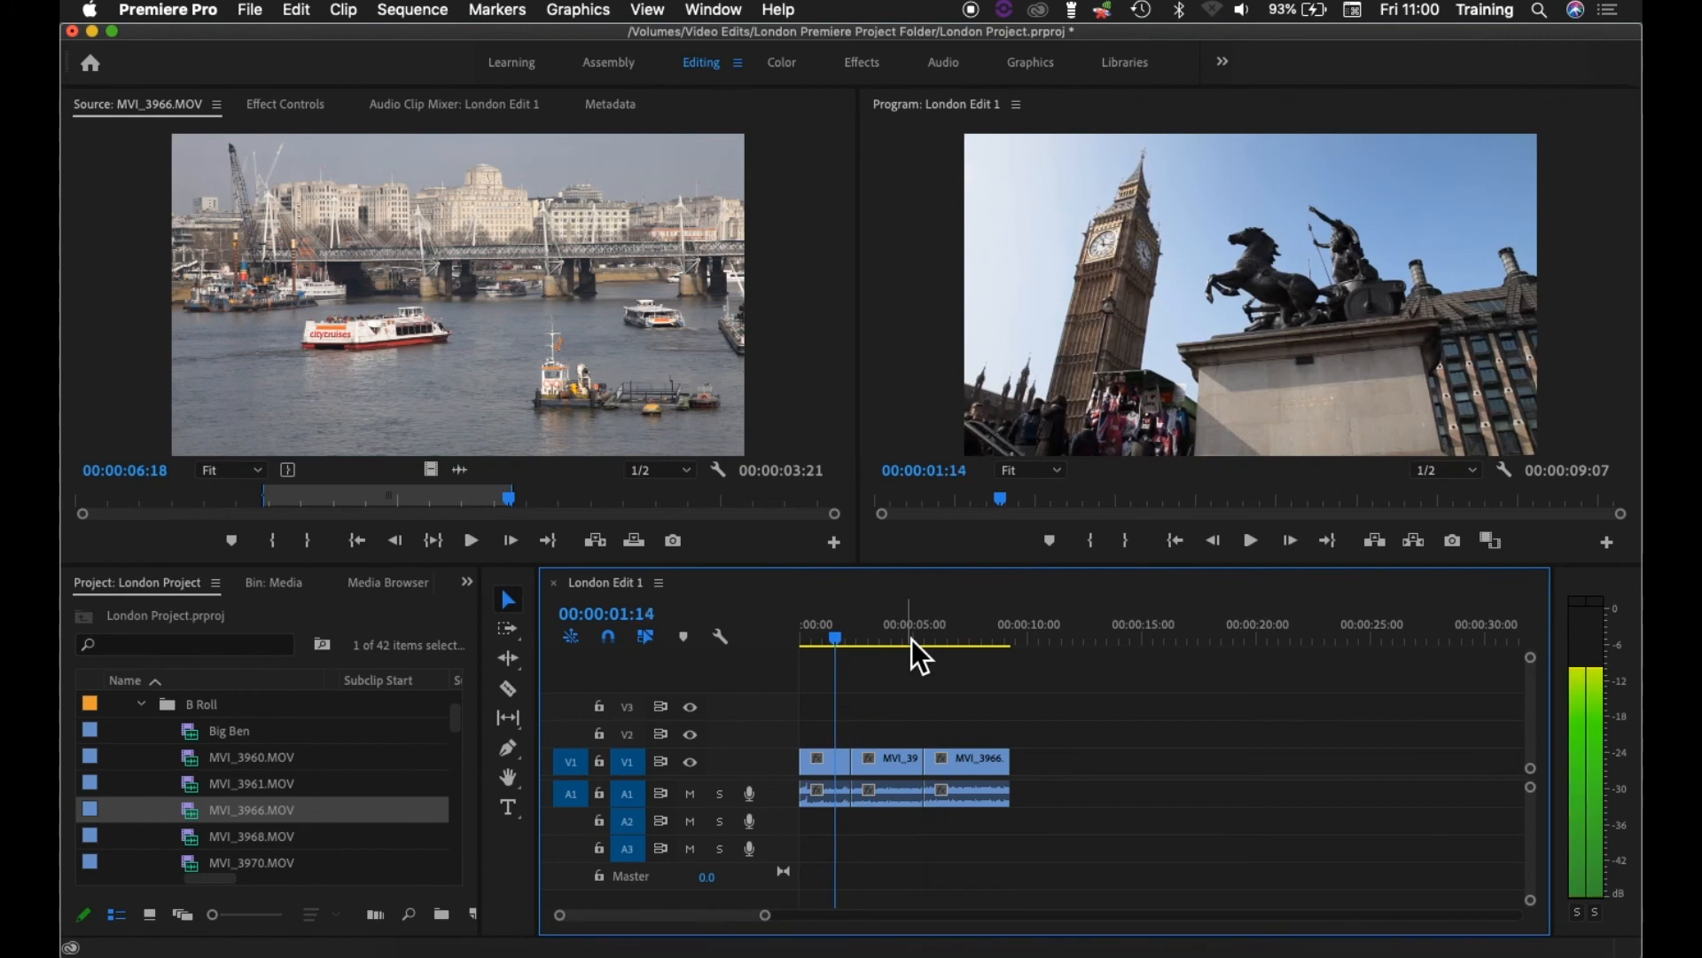
{"action": "key", "text": "Left"}
{"action": "key", "text": "Left"}
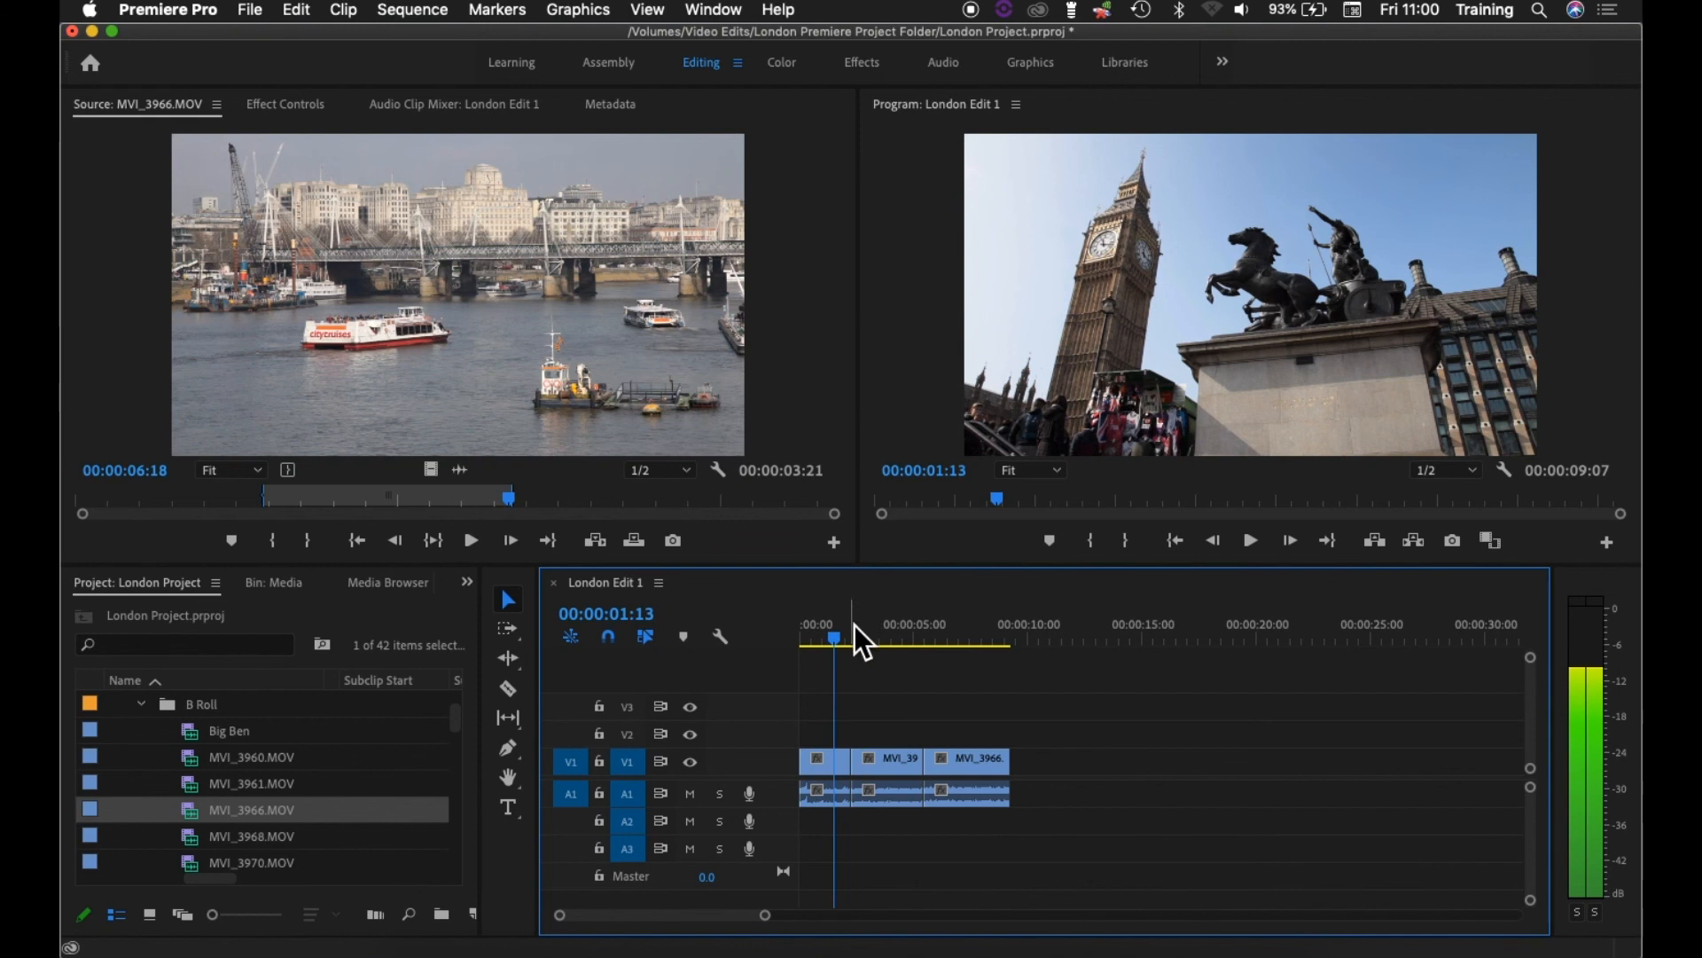
Step: Scrub the timeline playhead back and forth between the Big Ben clip and the MVI_3960 clip
{"action": "left_click", "coordinate": [903, 632]}
{"action": "left_click", "coordinate": [808, 625]}
{"action": "left_click_drag", "start_coordinate": [807, 625], "coordinate": [909, 623]}
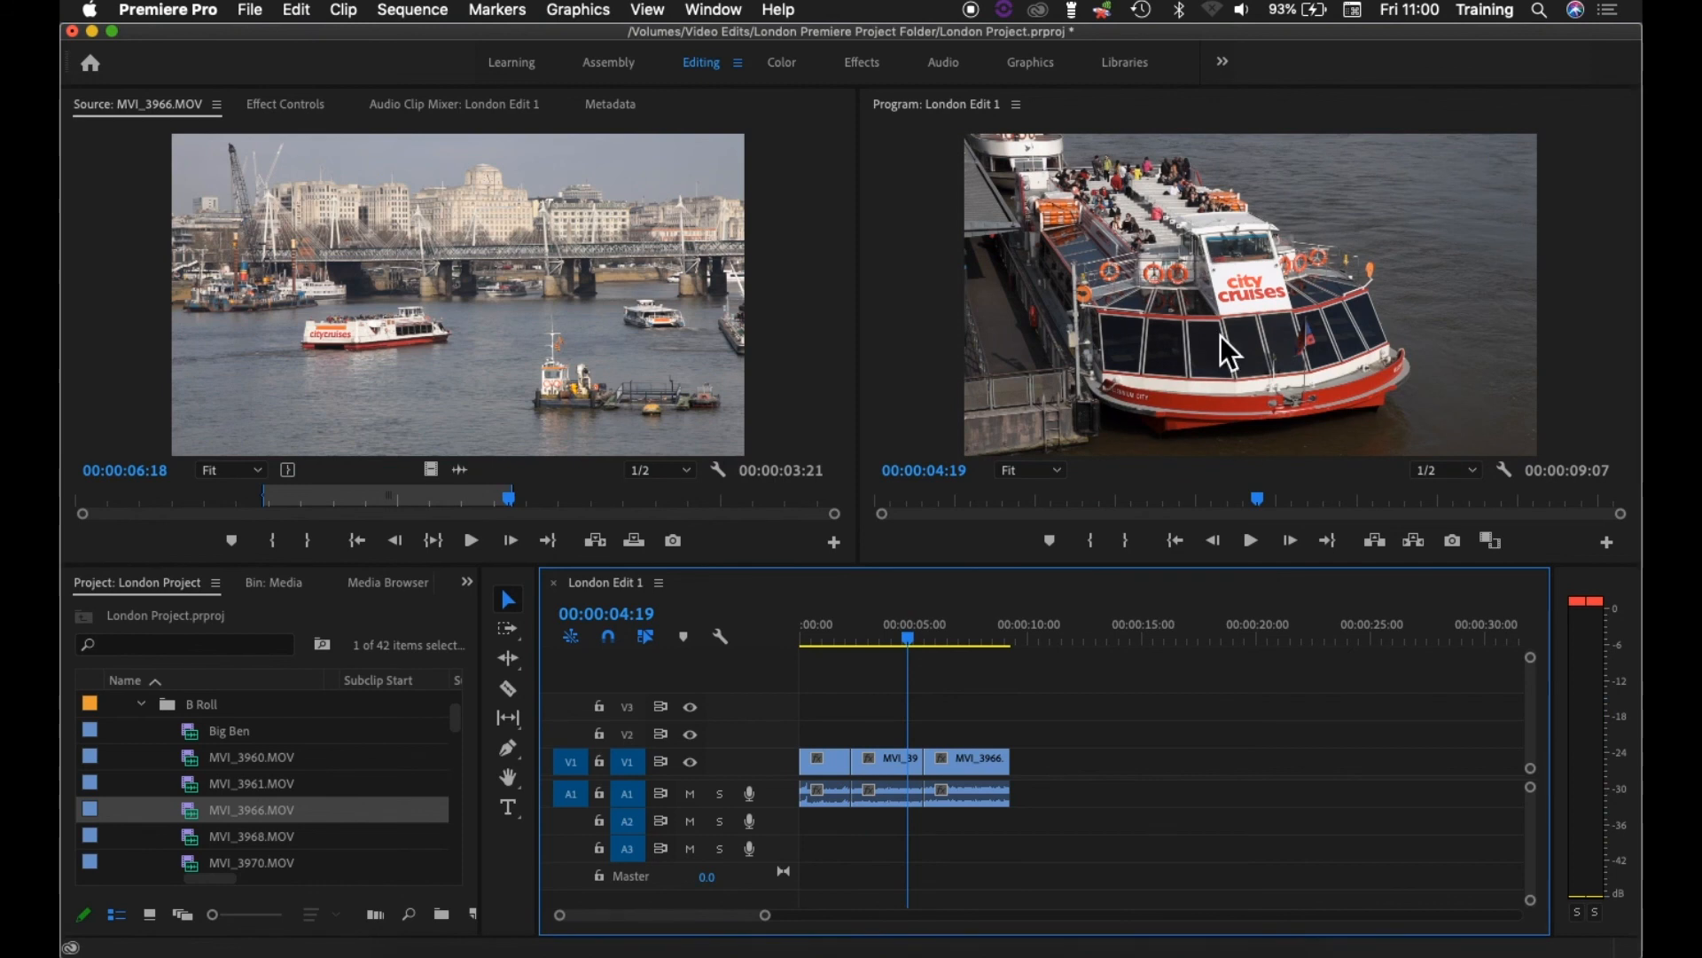
{"action": "left_click_drag", "start_coordinate": [809, 632], "coordinate": [892, 643]}
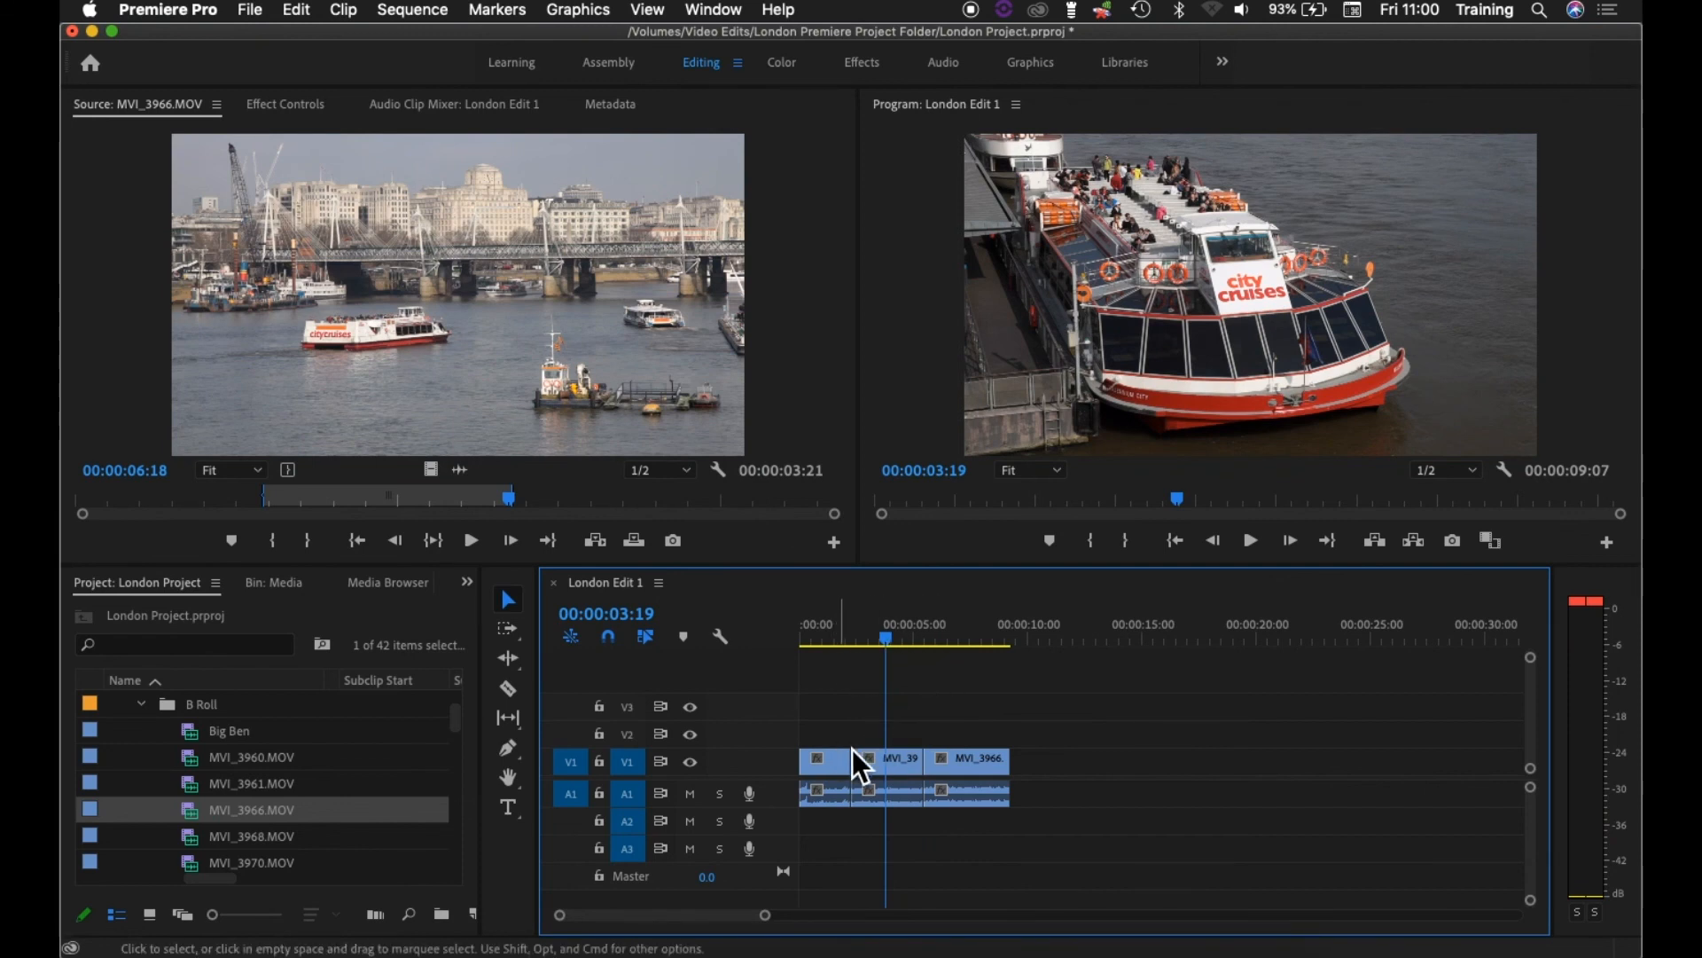
Step: Jump the timeline playhead between edit points, forward to the end of the sequence and back to its start
{"action": "key", "text": "Up"}
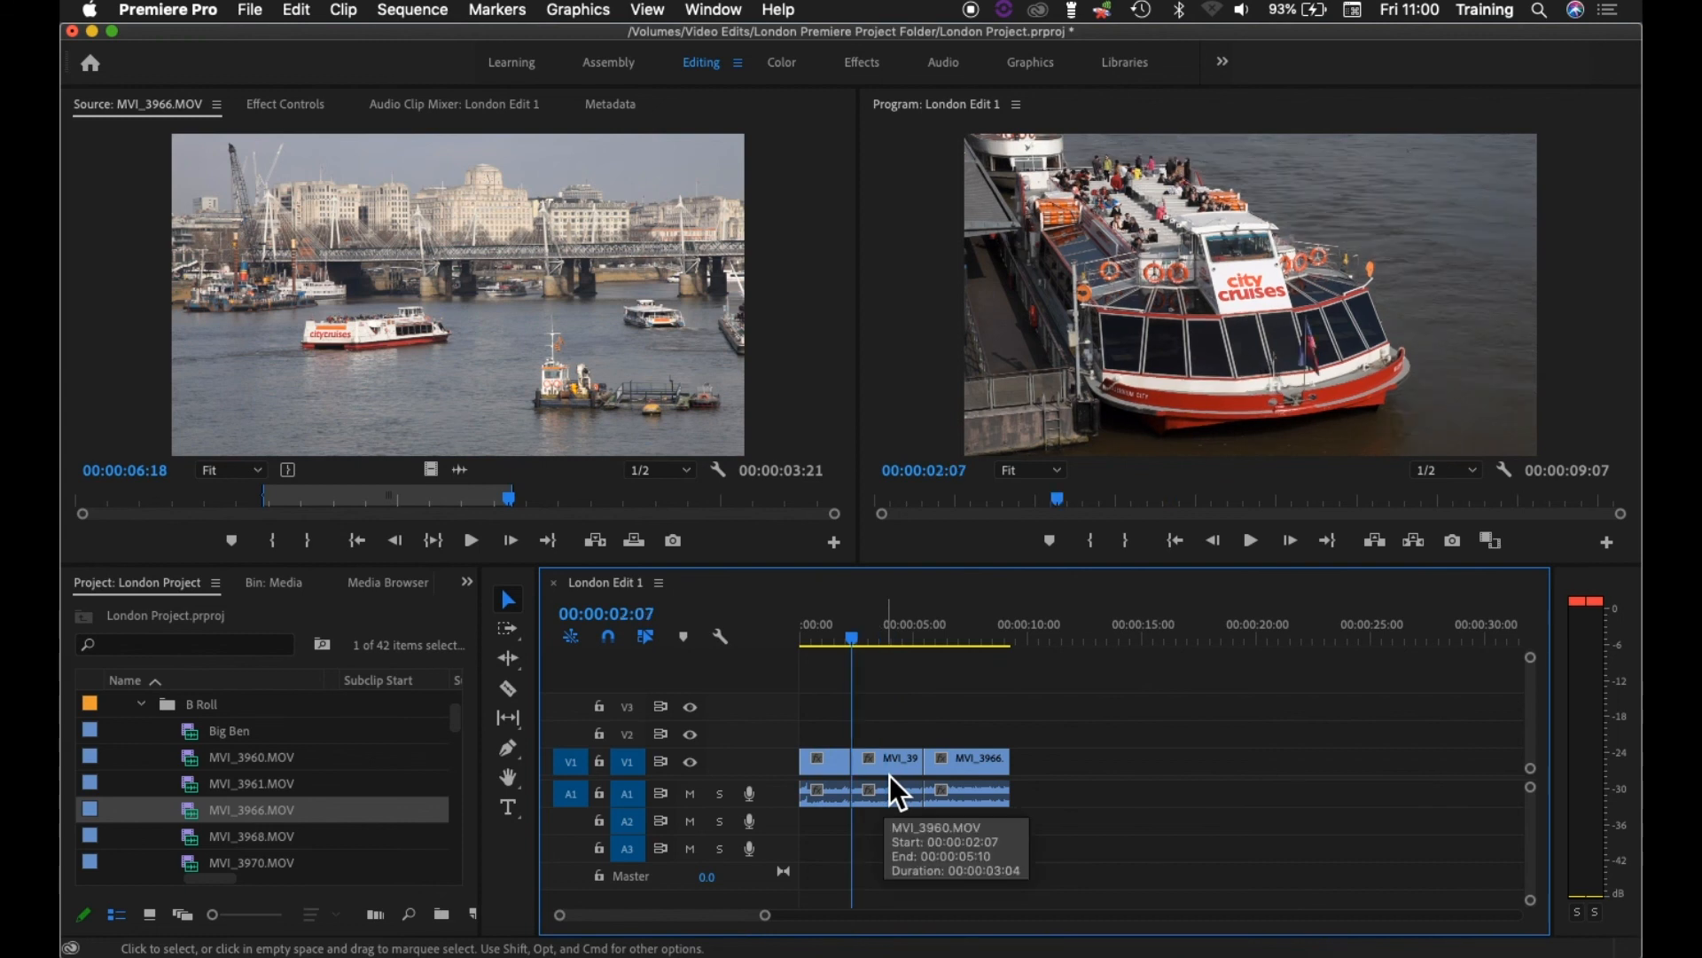
{"action": "key", "text": "Up"}
{"action": "key", "text": "Down"}
{"action": "key", "text": "Down"}
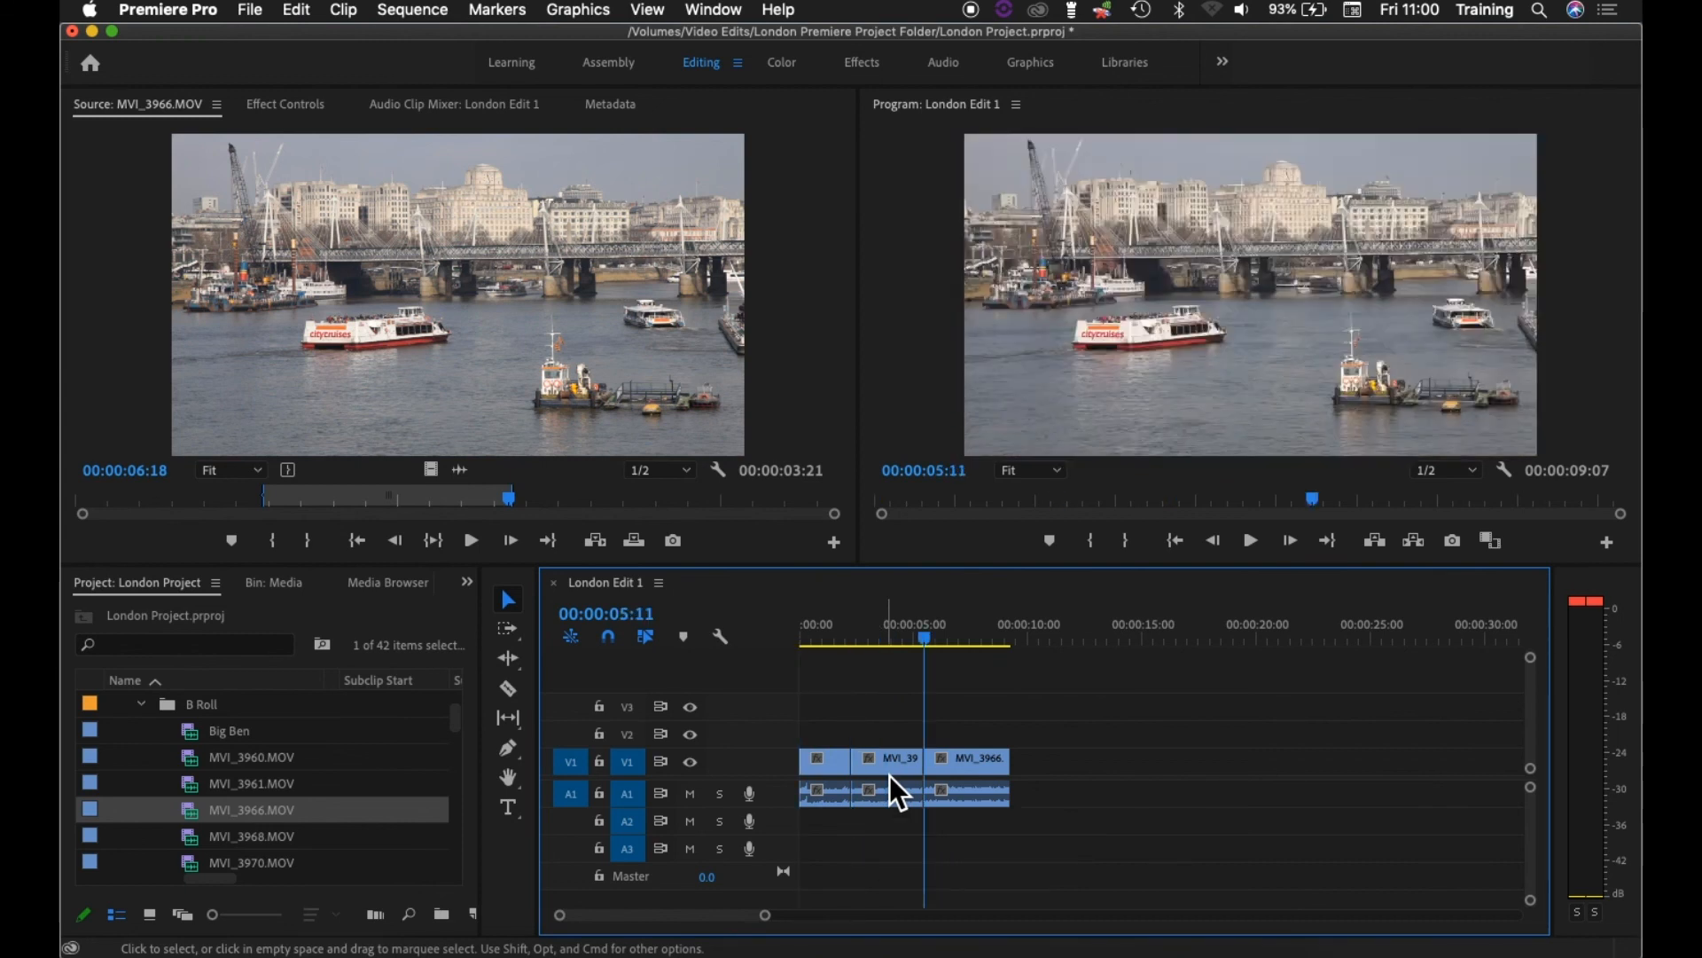
{"action": "key", "text": "Down"}
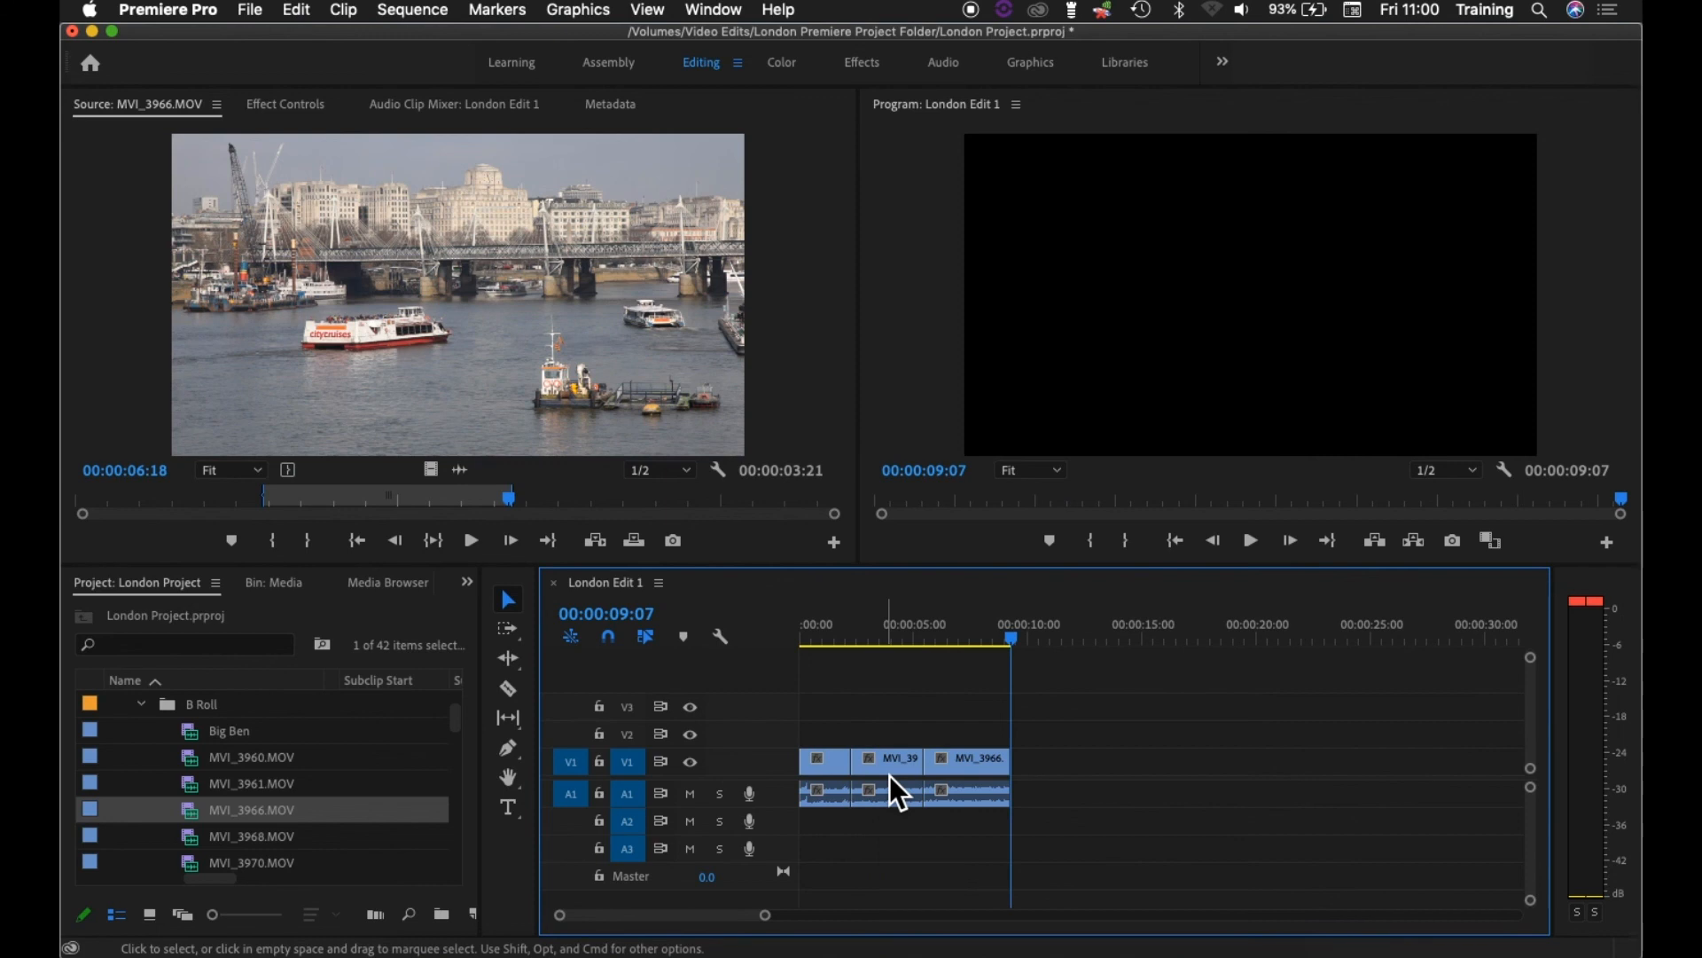
{"action": "key", "text": "Up"}
{"action": "key", "text": "Up"}
{"action": "key", "text": "Up"}
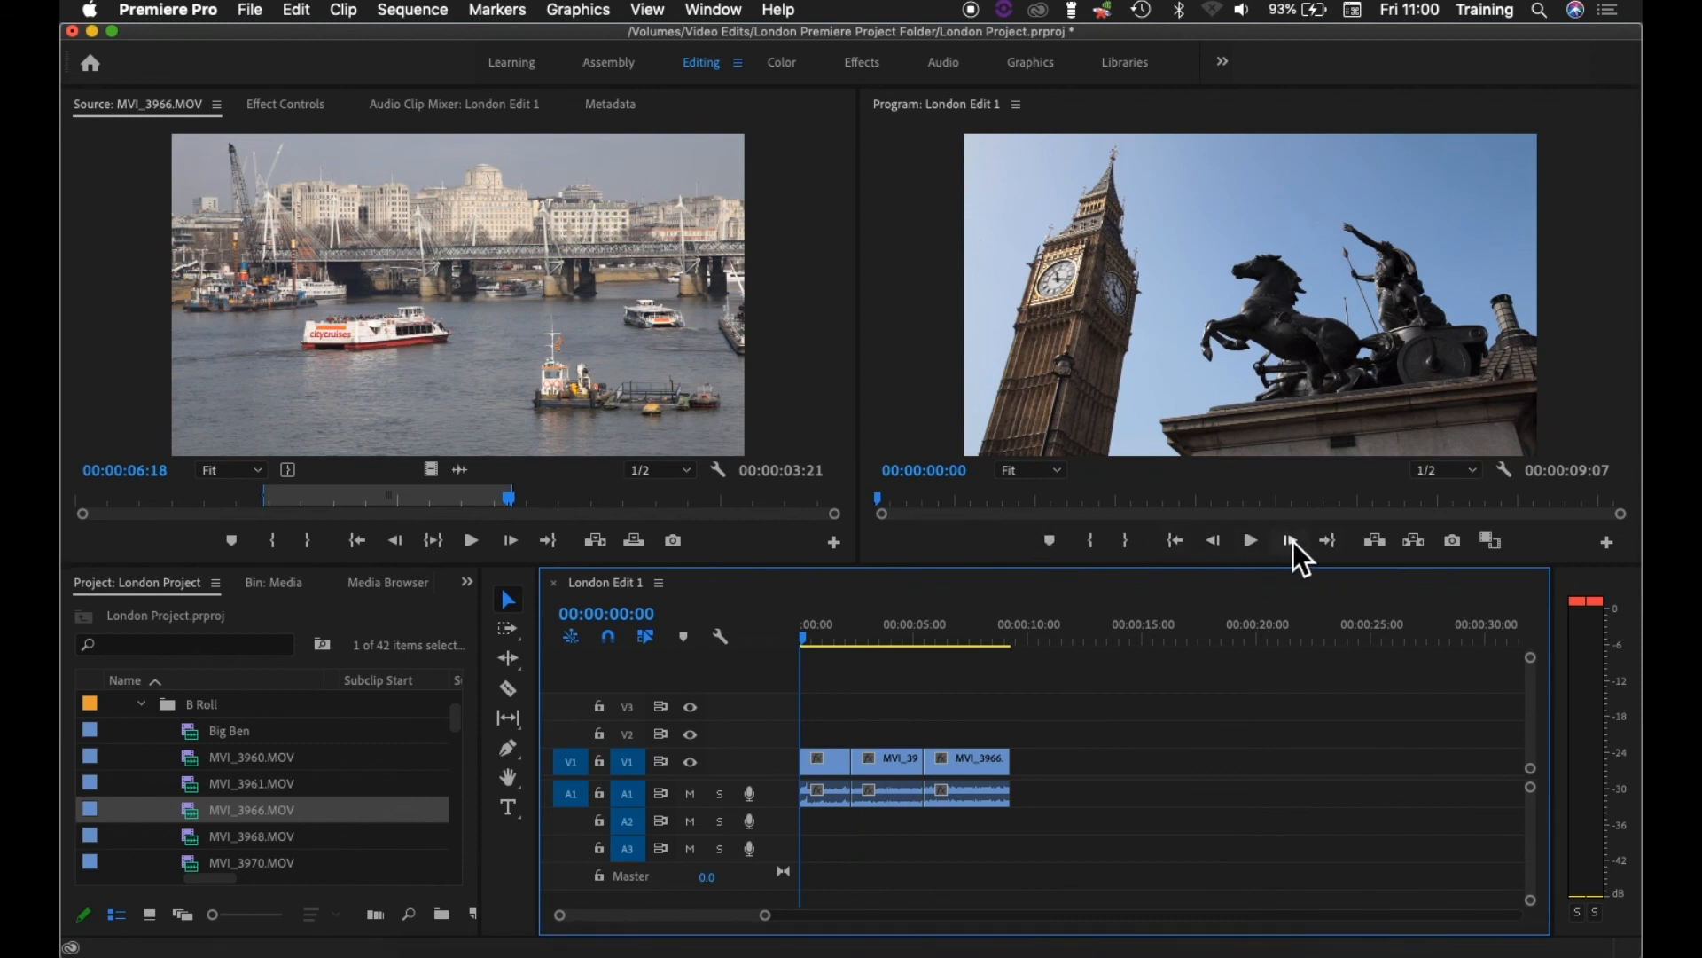
Step: Scrub London Edit 1 within the Program Monitor to about 00:00:02:16, and play and stop it from there
{"action": "left_click_drag", "start_coordinate": [943, 502], "coordinate": [1187, 491]}
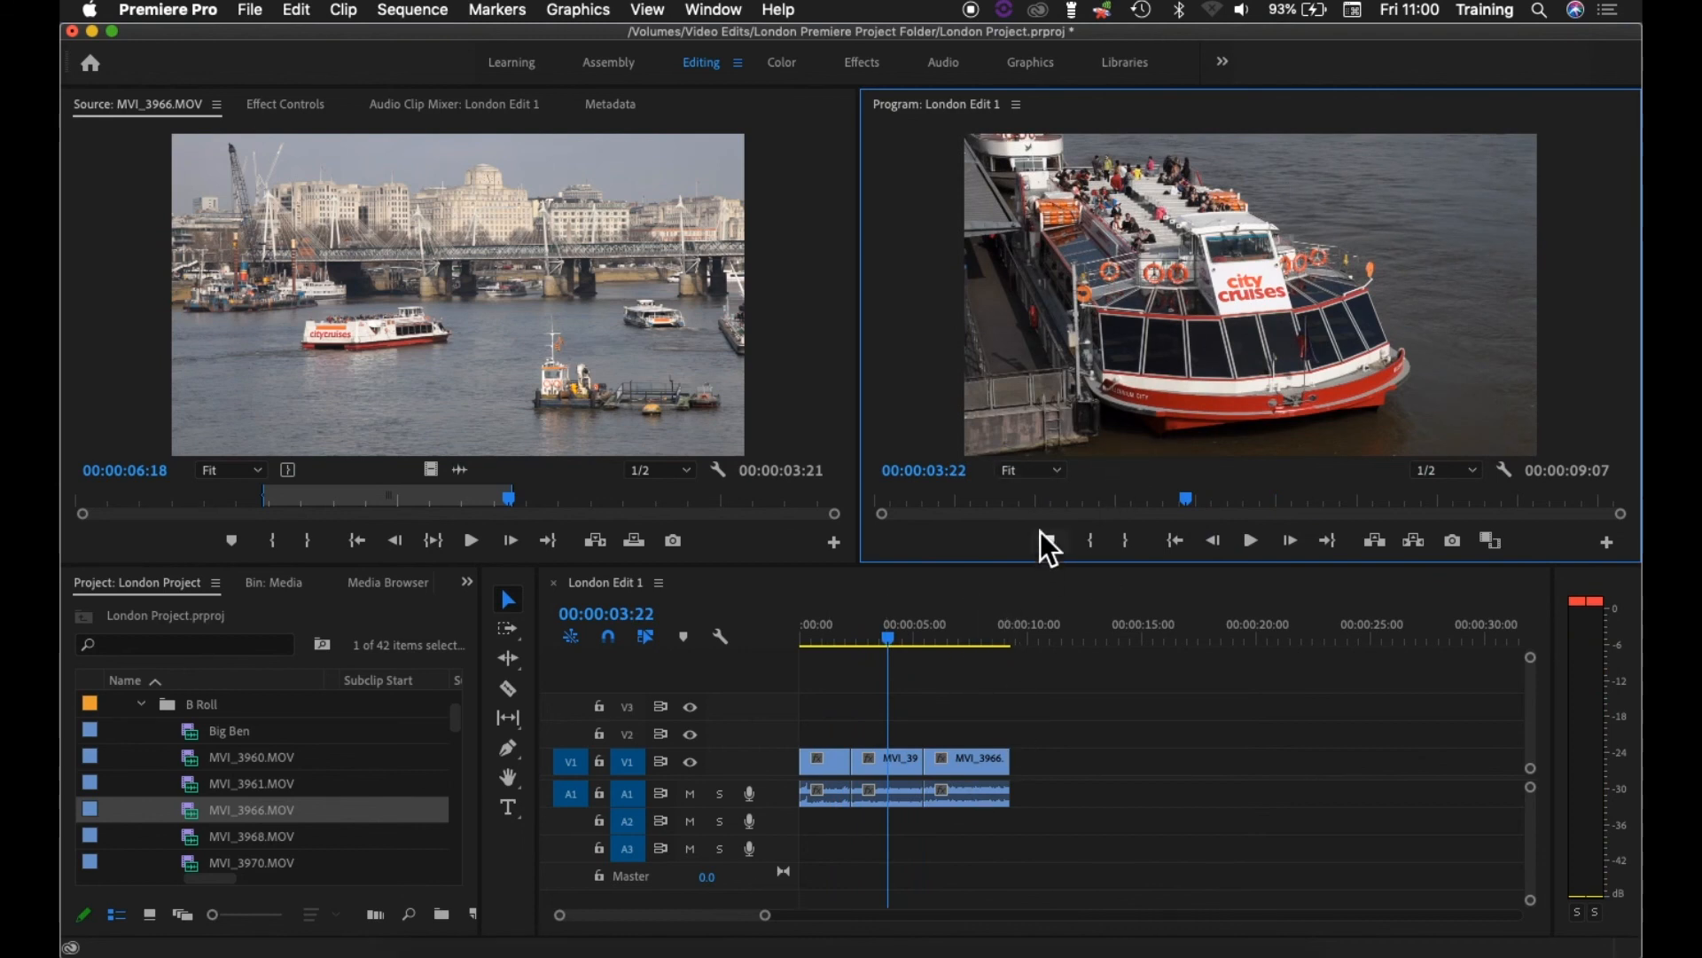
{"action": "left_click_drag", "start_coordinate": [1037, 509], "coordinate": [1095, 508]}
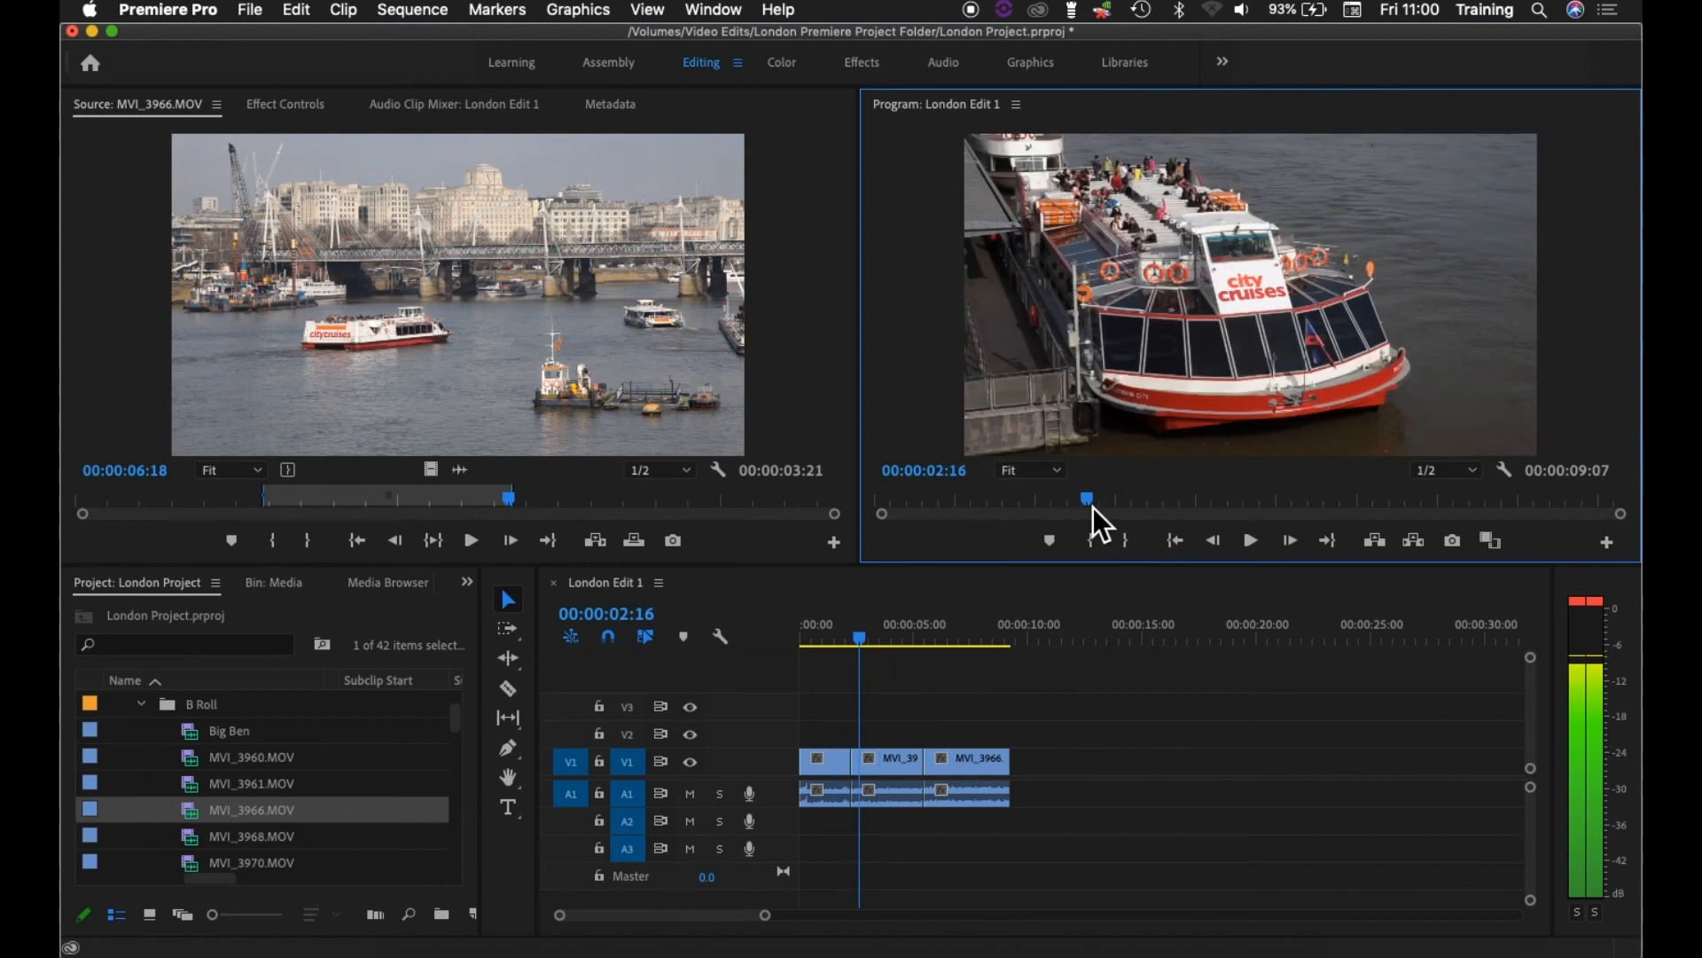
{"action": "key", "text": "space"}
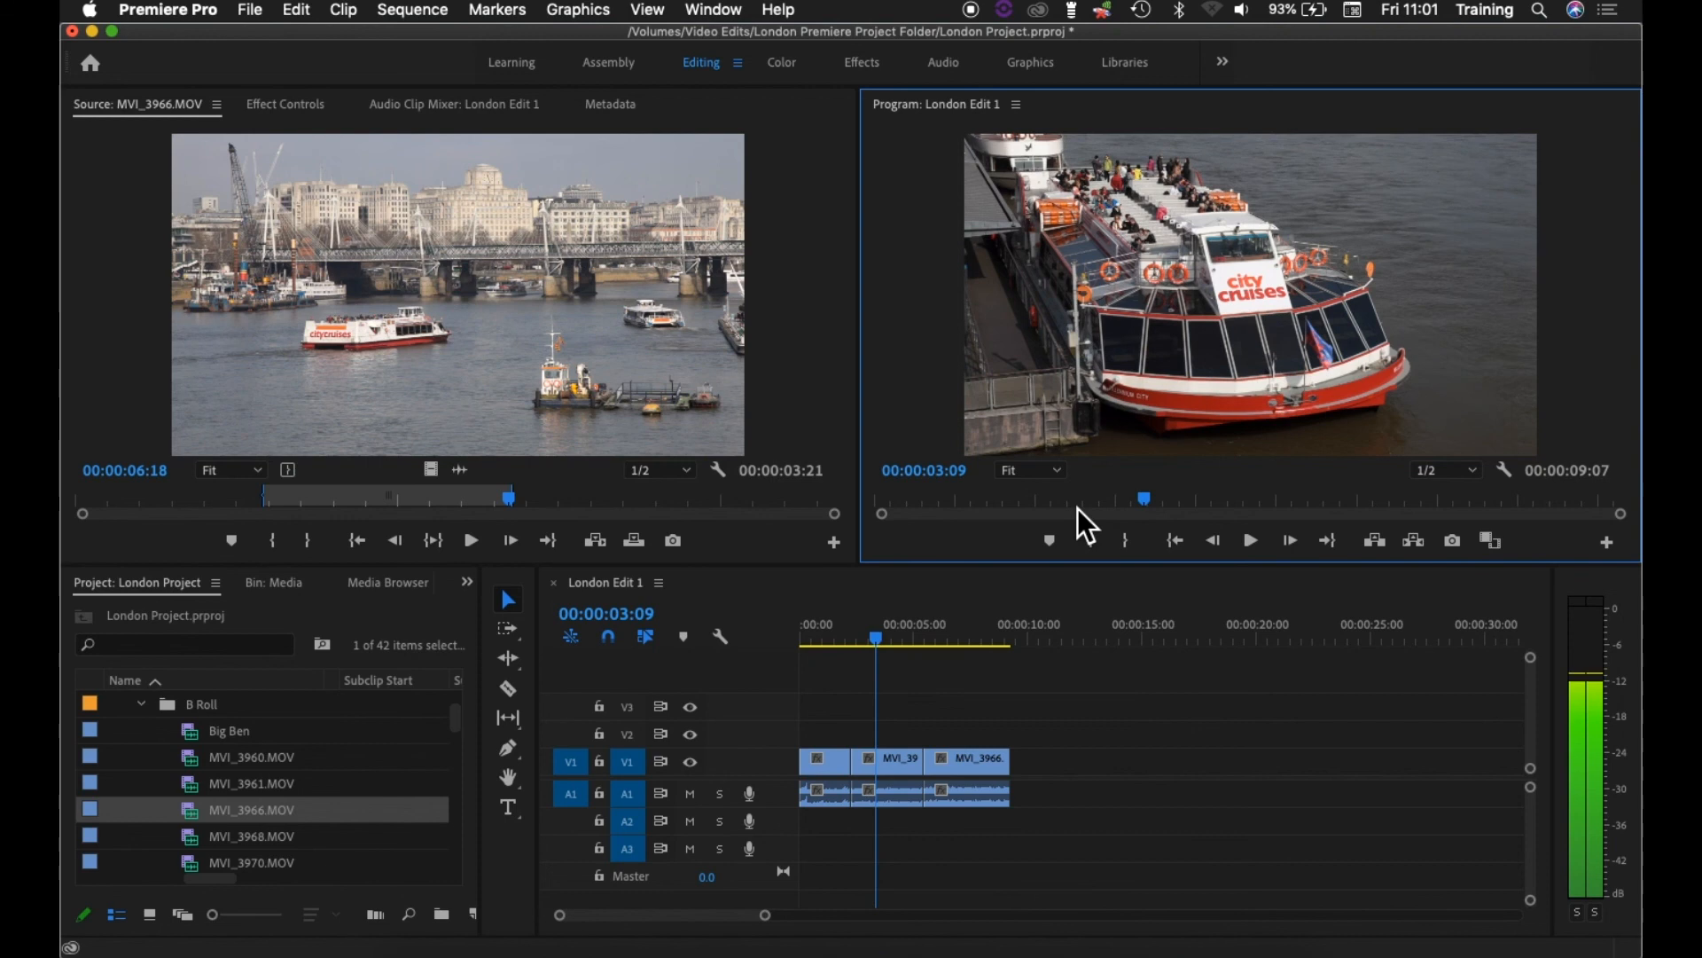
{"action": "key", "text": "space"}
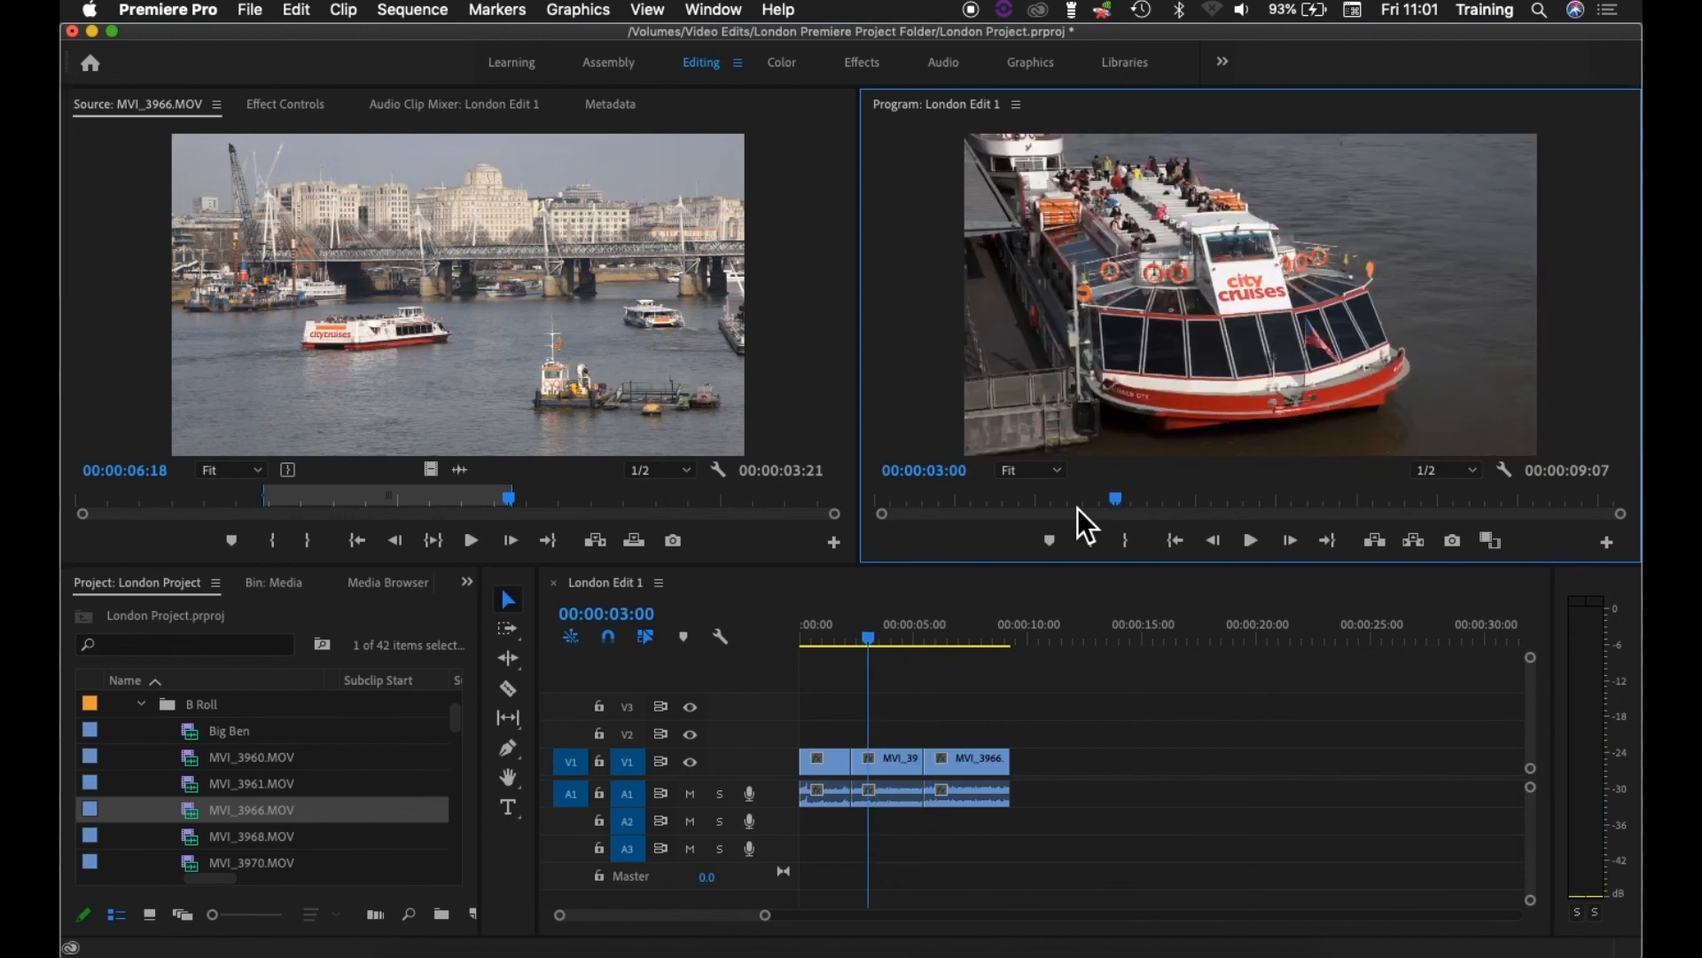